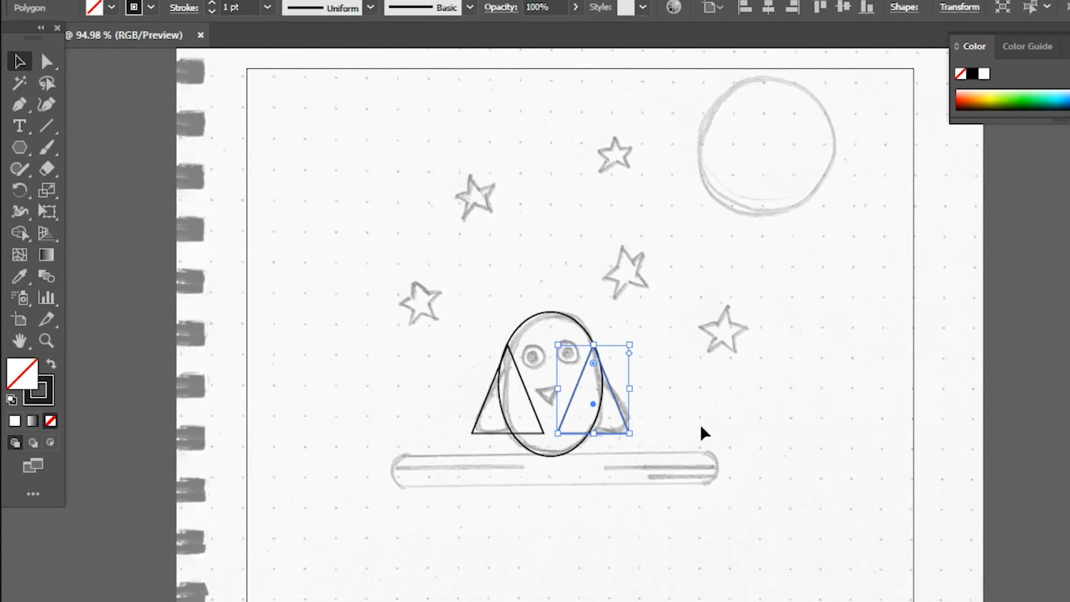
Draw a circle about 20.6 px wide with the Ellipse tool over the bird's sketched left eye.
left_click(749, 421)
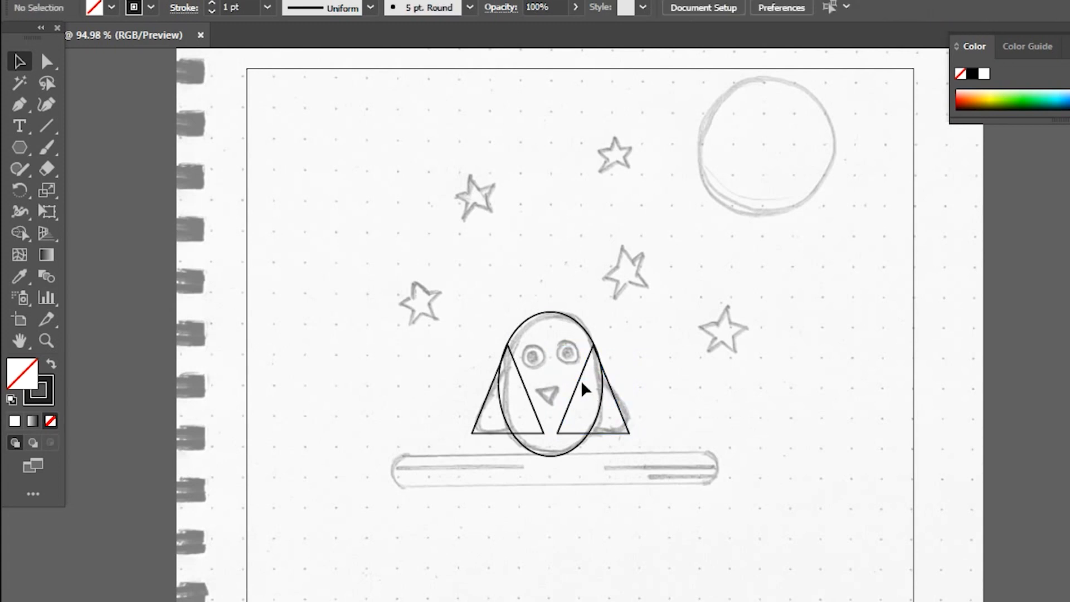
left_click(22, 150)
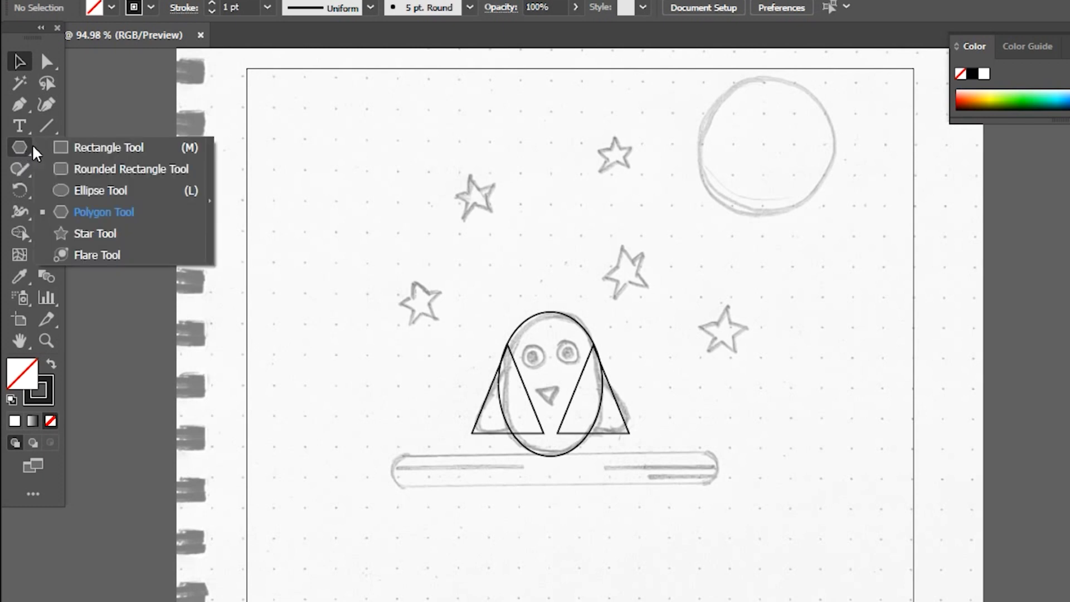
left_click(117, 192)
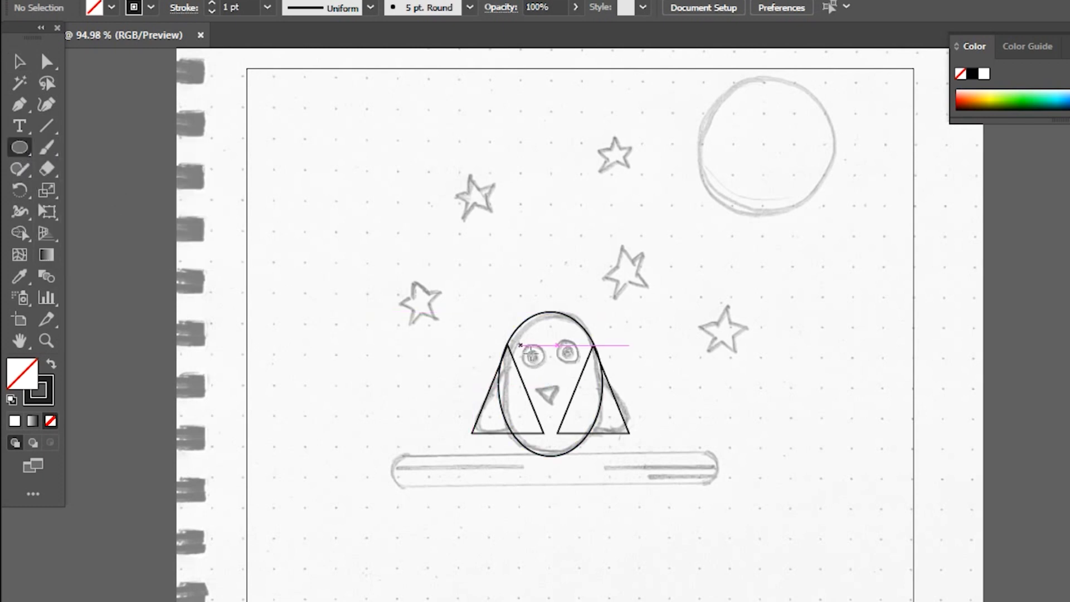
left_click_drag(521, 346, 550, 366)
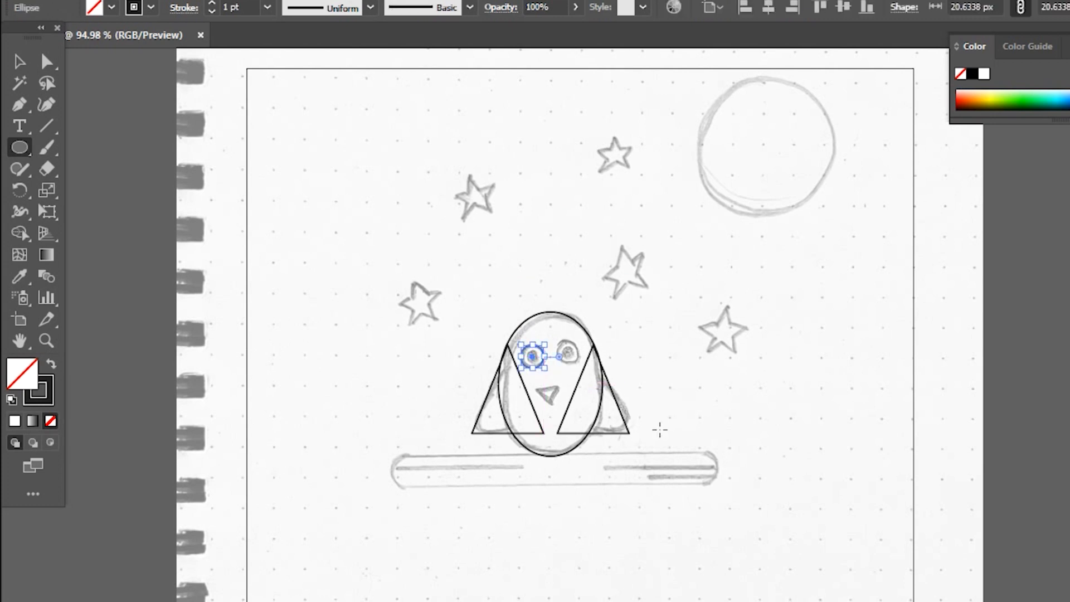
Draw a smaller circle about 10 px wide inside the left eye circle as the pupil.
key("ctrl+plus")
key("ctrl+plus")
key("ctrl+plus")
key("ctrl+plus")
key("ctrl+plus")
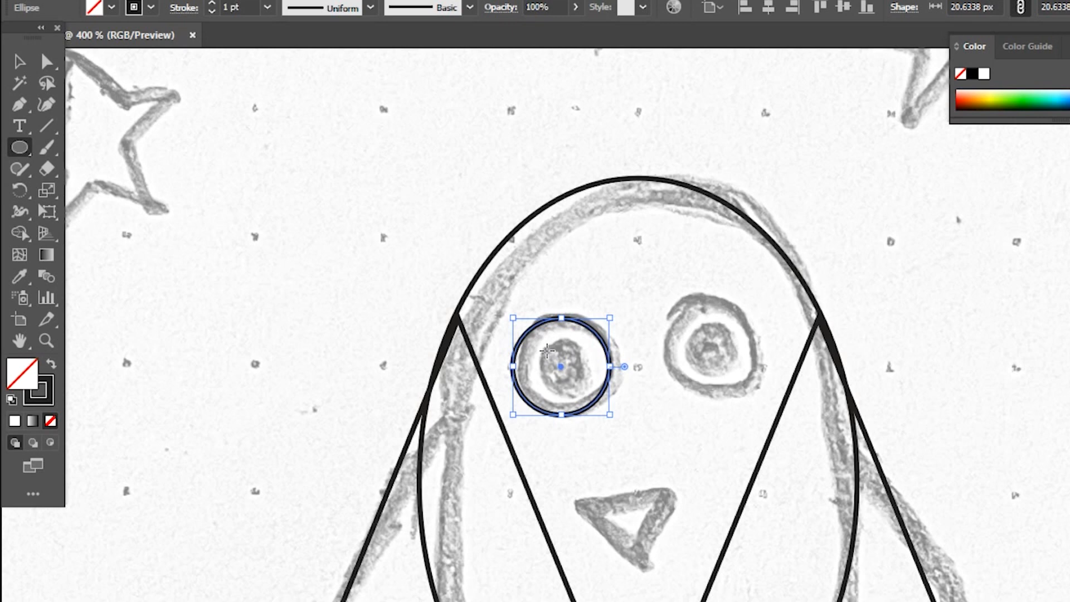
left_click_drag(537, 340, 587, 397)
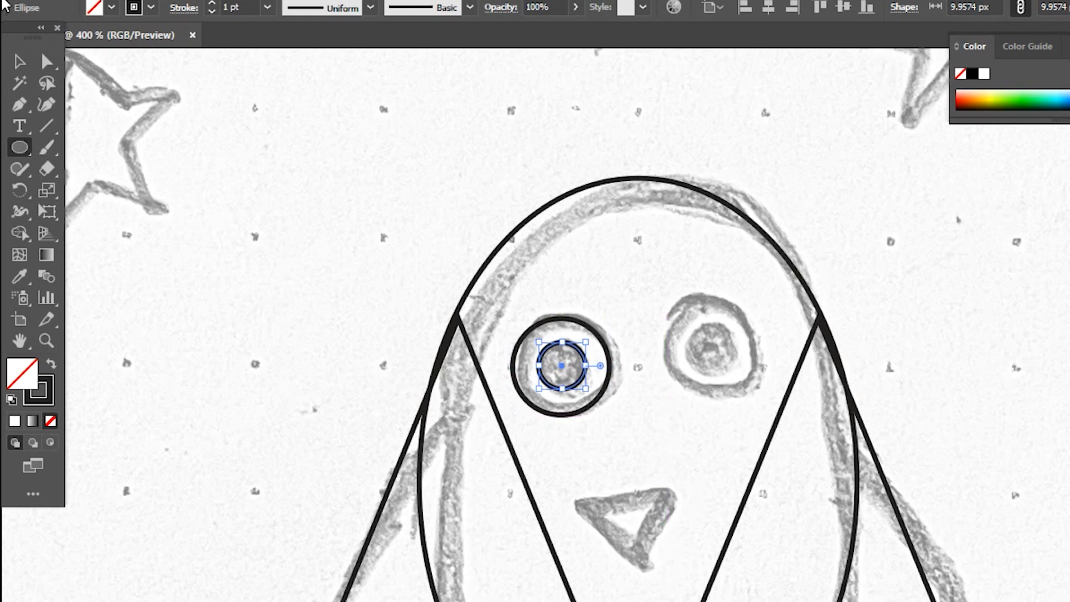
Select both circles of the left eye and place a level duplicate over the sketched right eye.
left_click(19, 61)
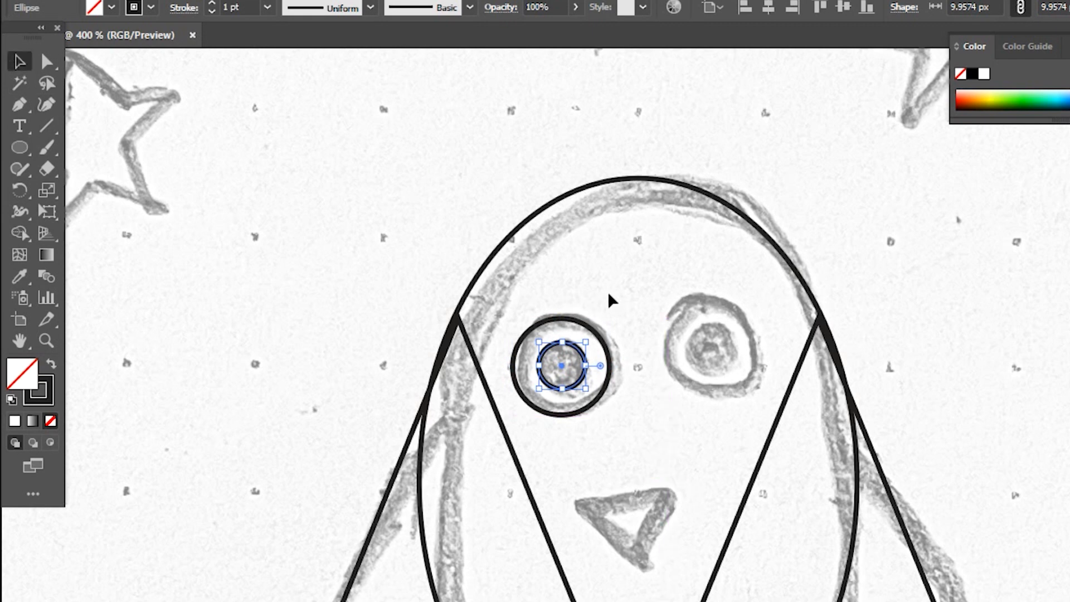
left_click(560, 416, "shift")
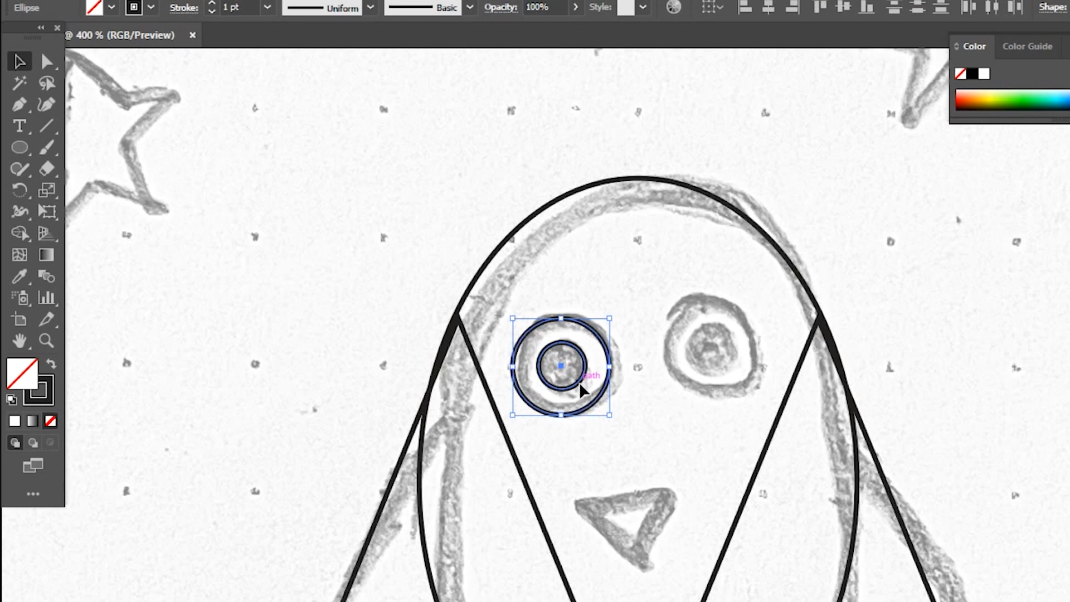
left_click_drag(581, 390, 734, 394)
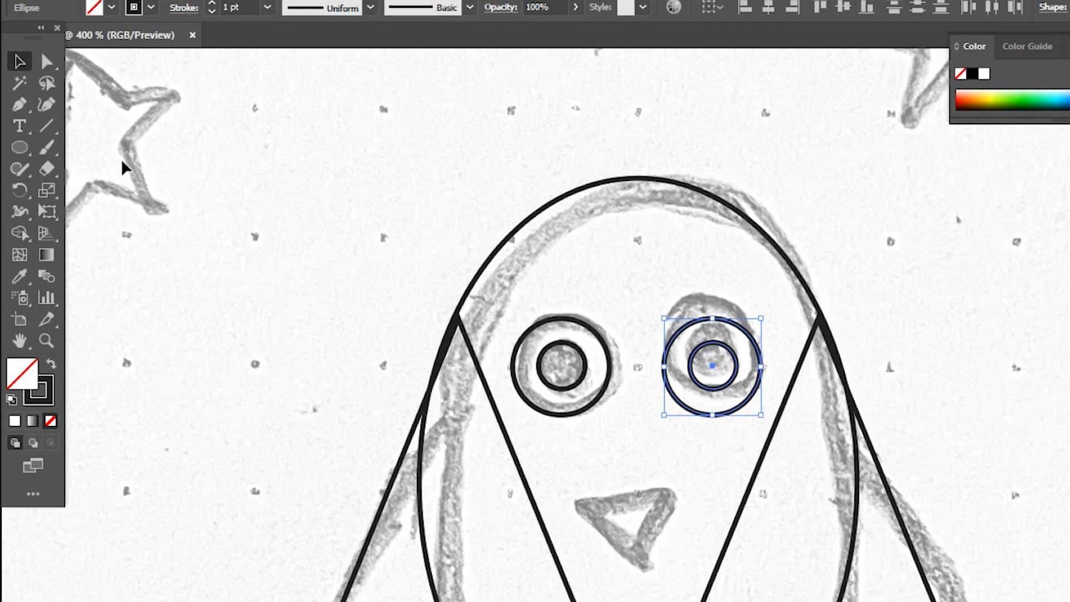
Draw a small upright triangle with the Polygon tool near the sketched beak.
left_click(17, 148)
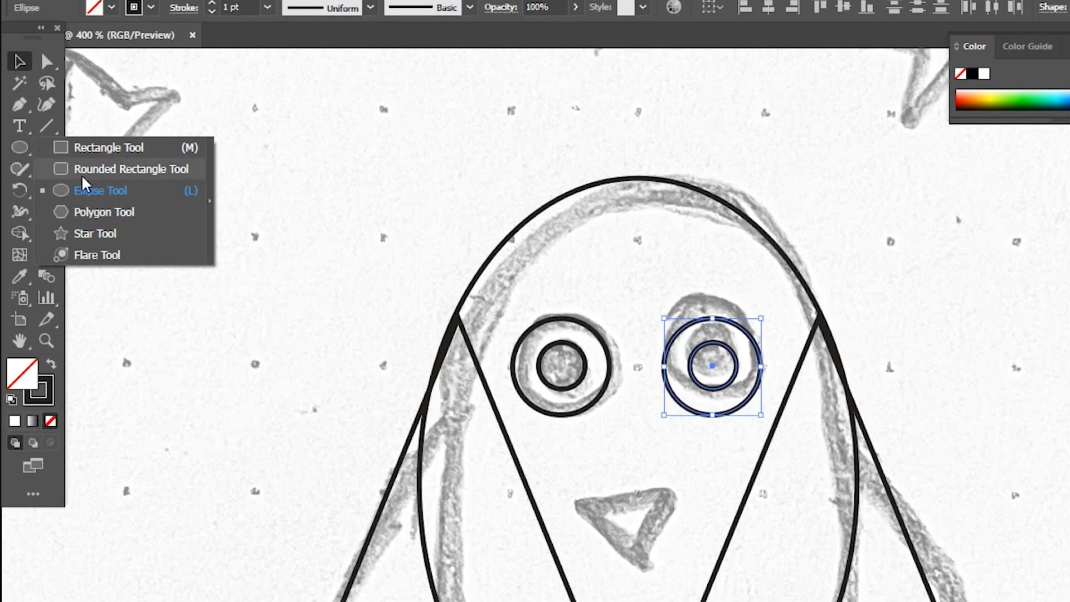
left_click(106, 213)
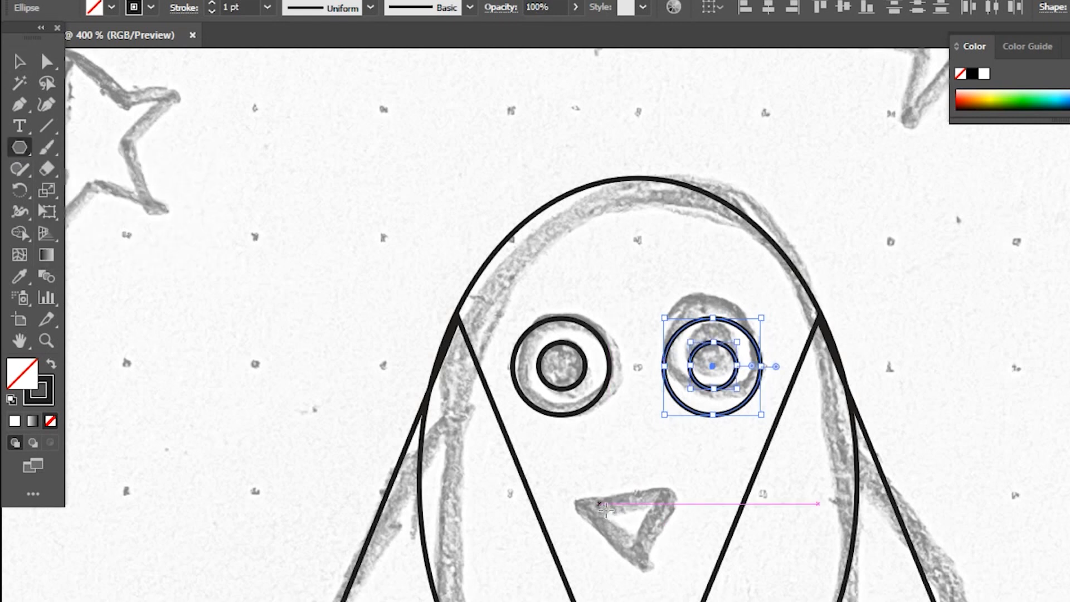
left_click_drag(587, 498, 620, 535)
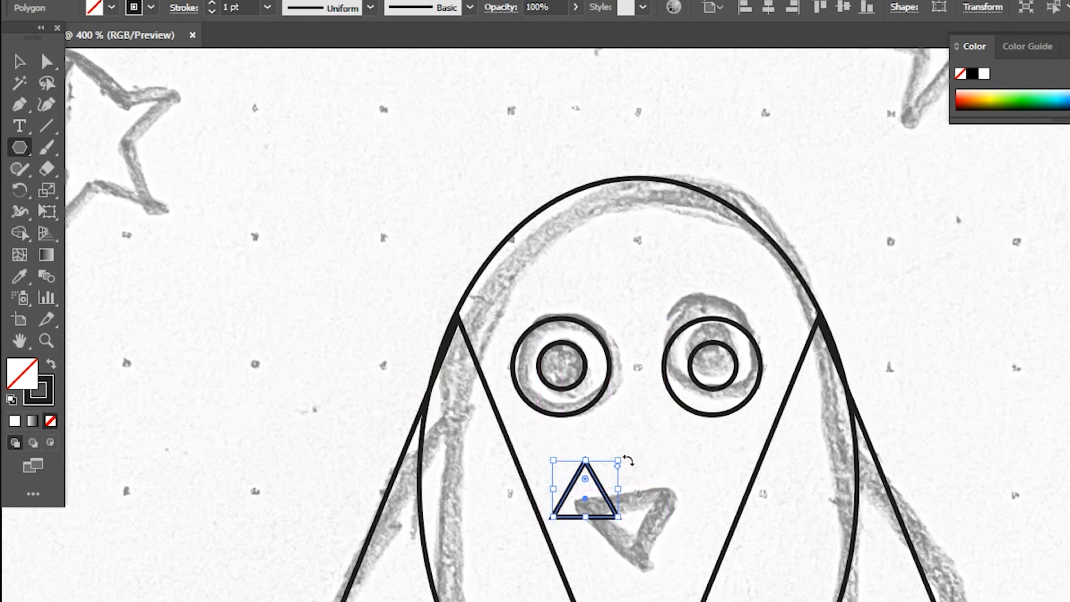
Rotate the beak triangle to point downward, move it onto the sketched beak, and deselect it.
left_click_drag(627, 459, 518, 564)
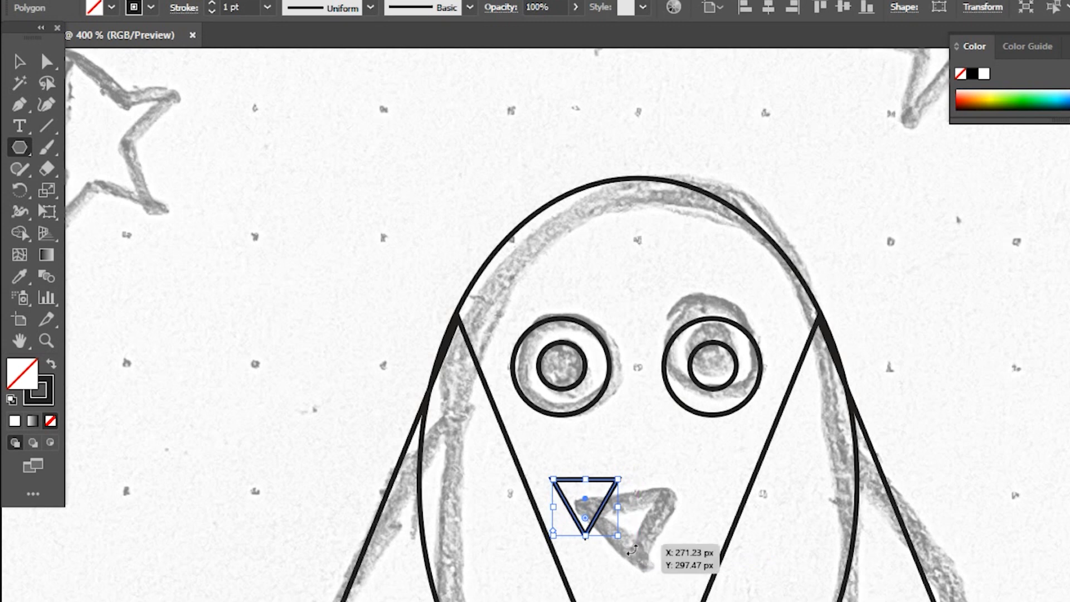
left_click_drag(633, 552, 585, 601)
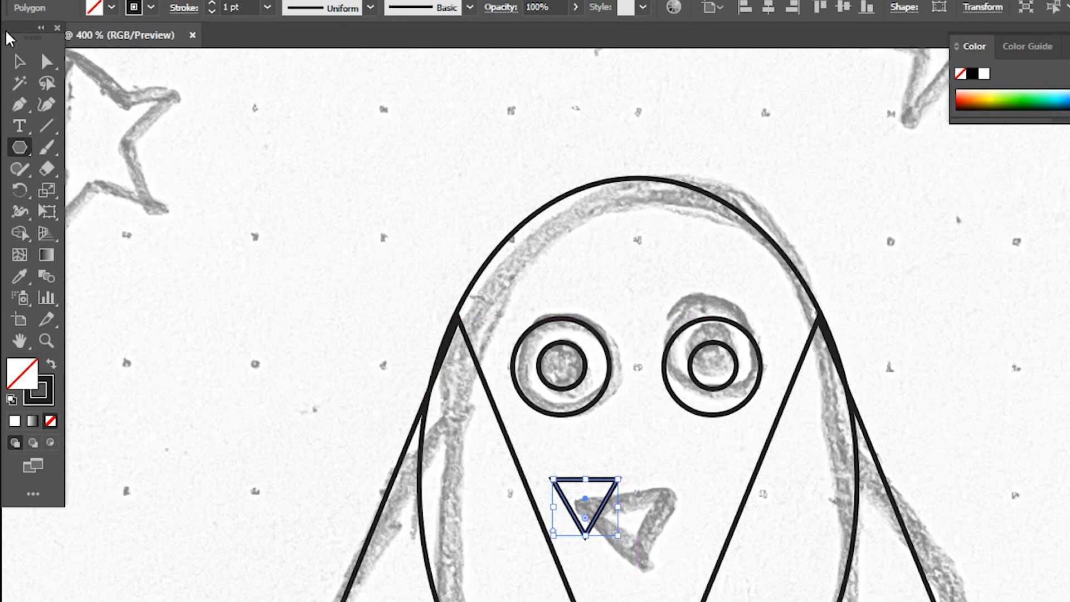
left_click(16, 64)
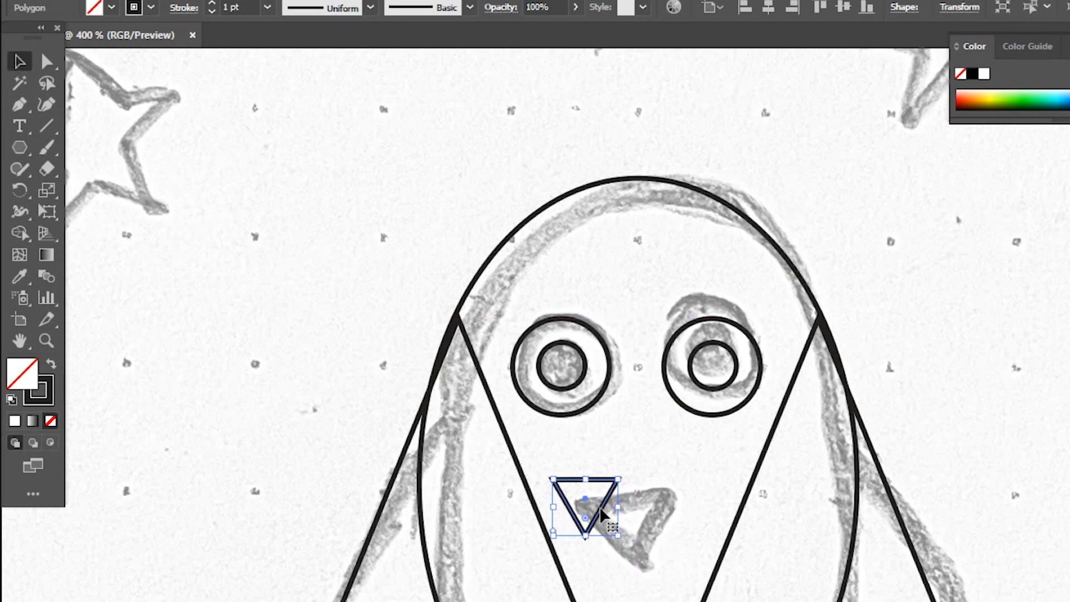
mouse_move(600, 511)
left_mouse_down()
mouse_move(641, 520)
mouse_move(651, 538)
left_mouse_up()
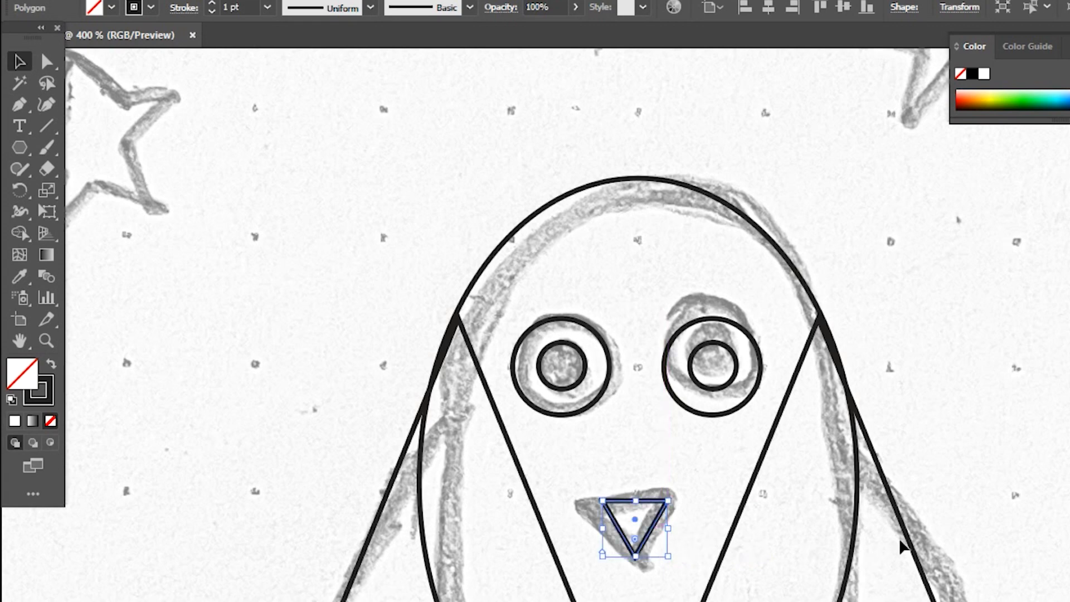
left_click(927, 296)
Draw a circle about 126 px wide with the Ellipse tool over the sketched moon.
scroll(927, 296, "down", 3)
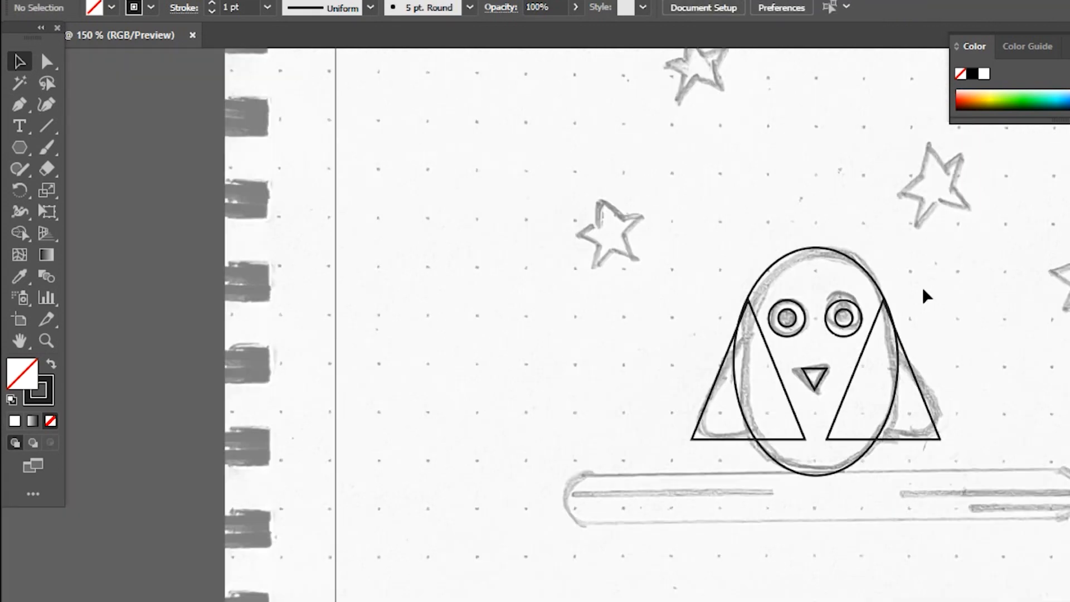
scroll(927, 295, "down", 1)
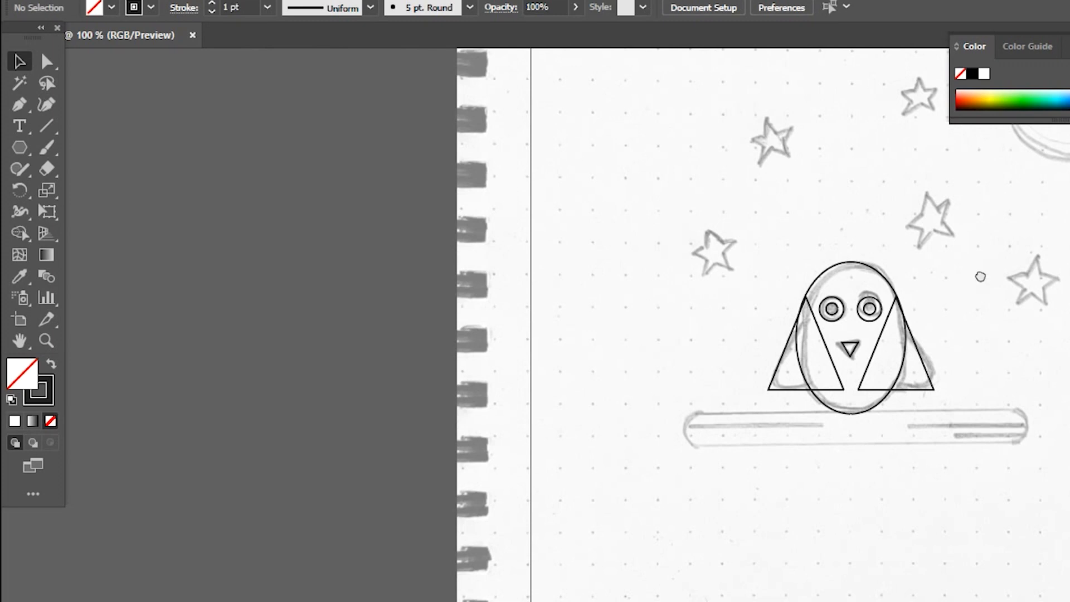
left_click_drag(980, 275, 793, 408)
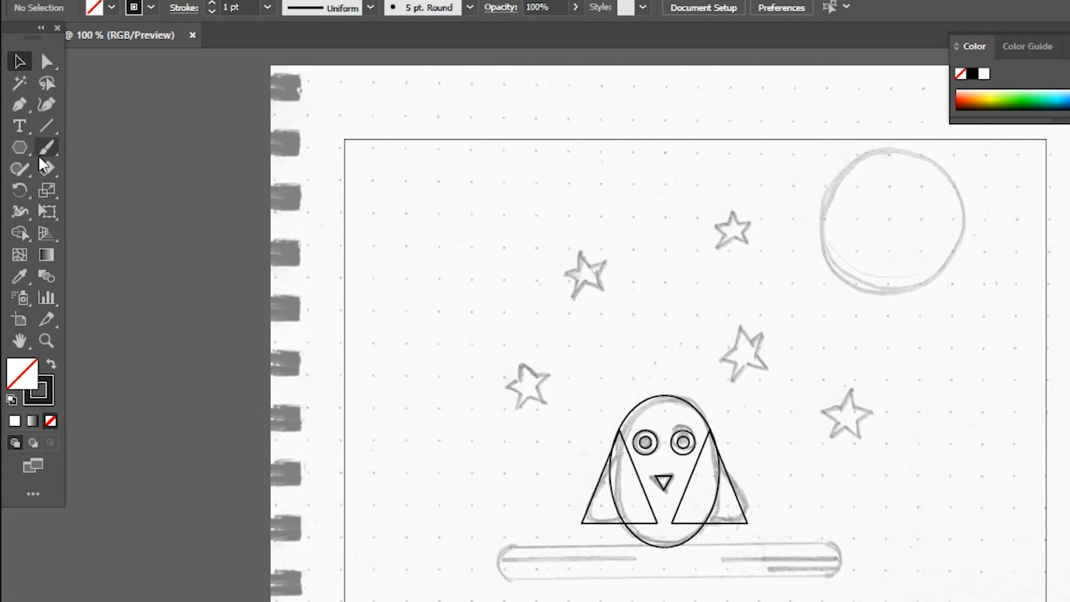
left_click_drag(28, 153, 111, 190)
left_click_drag(822, 146, 969, 293)
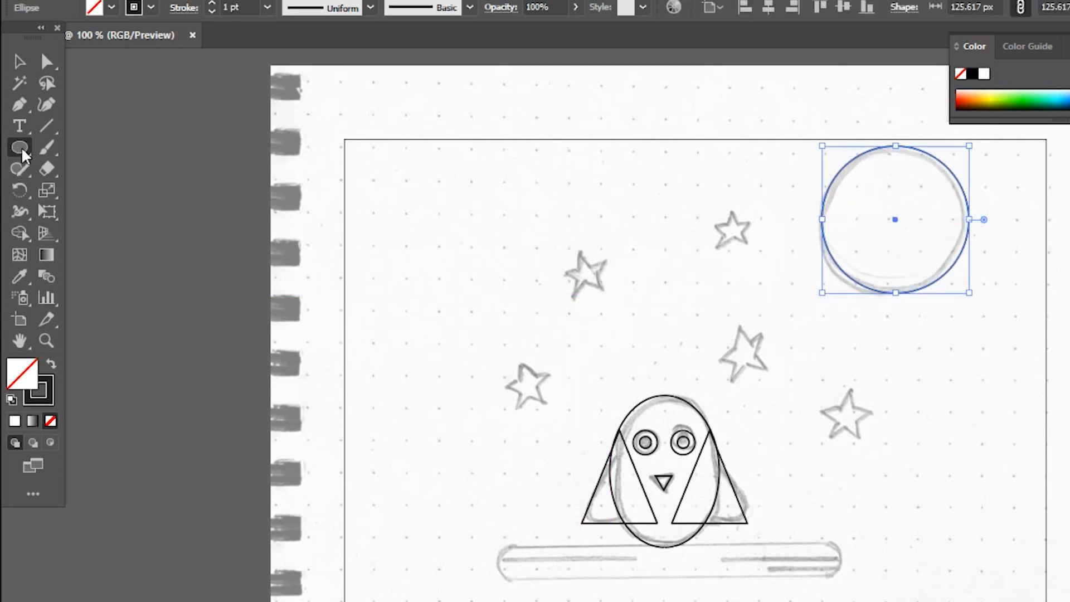
Draw five five-pointed stars with the Star tool over the sketched stars, matching their sizes and tilts.
left_click_drag(21, 151, 95, 237)
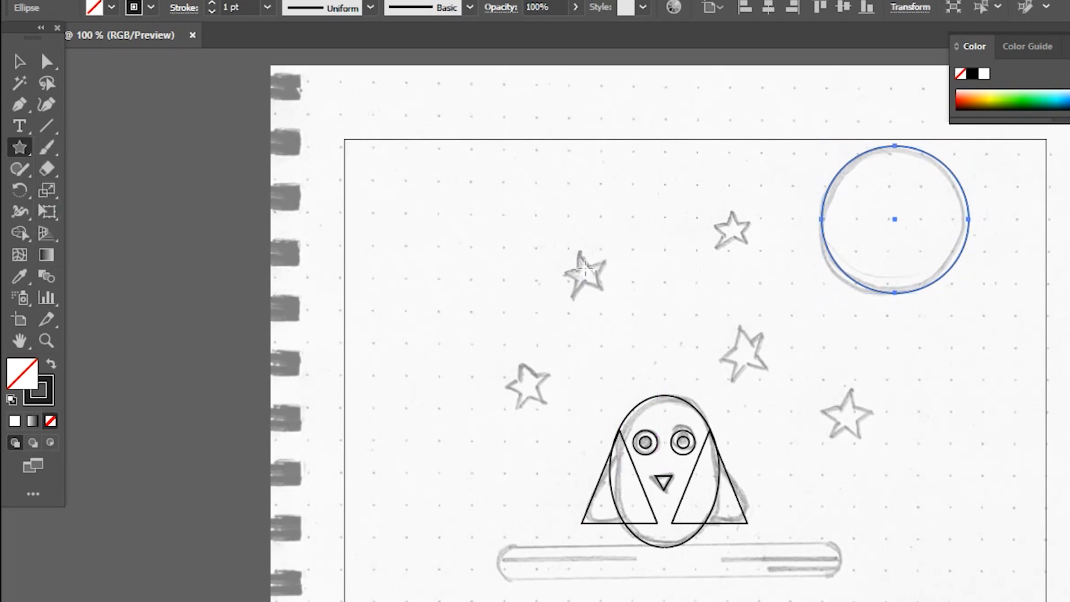
left_click_drag(577, 260, 607, 281)
mouse_move(730, 228)
left_mouse_down()
mouse_move(752, 241)
mouse_move(748, 254)
left_mouse_up()
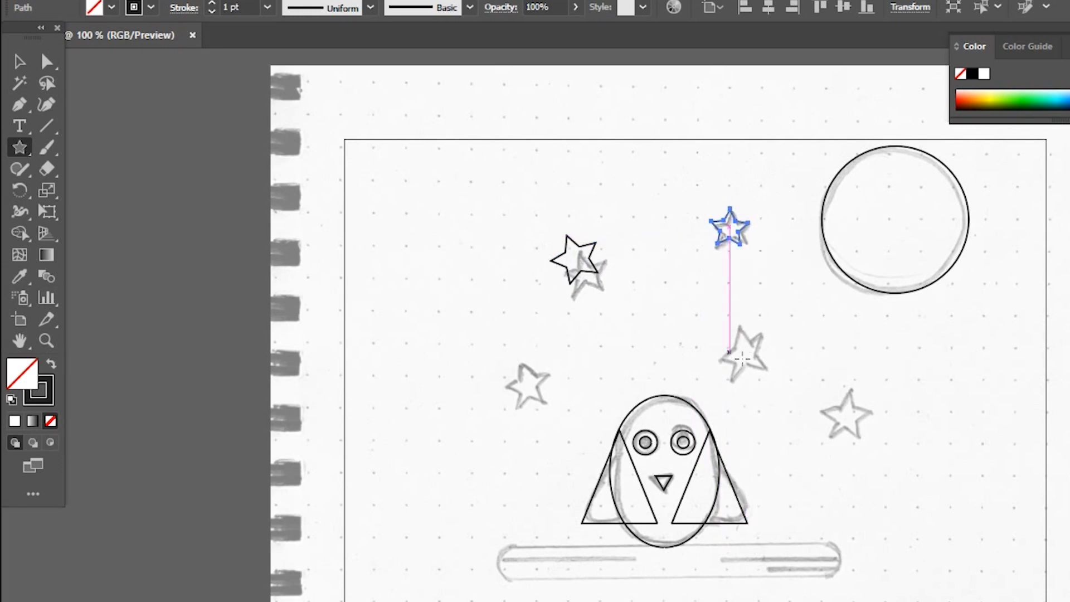
mouse_move(739, 346)
left_mouse_down()
mouse_move(760, 369)
mouse_move(770, 363)
mouse_move(766, 372)
left_mouse_up()
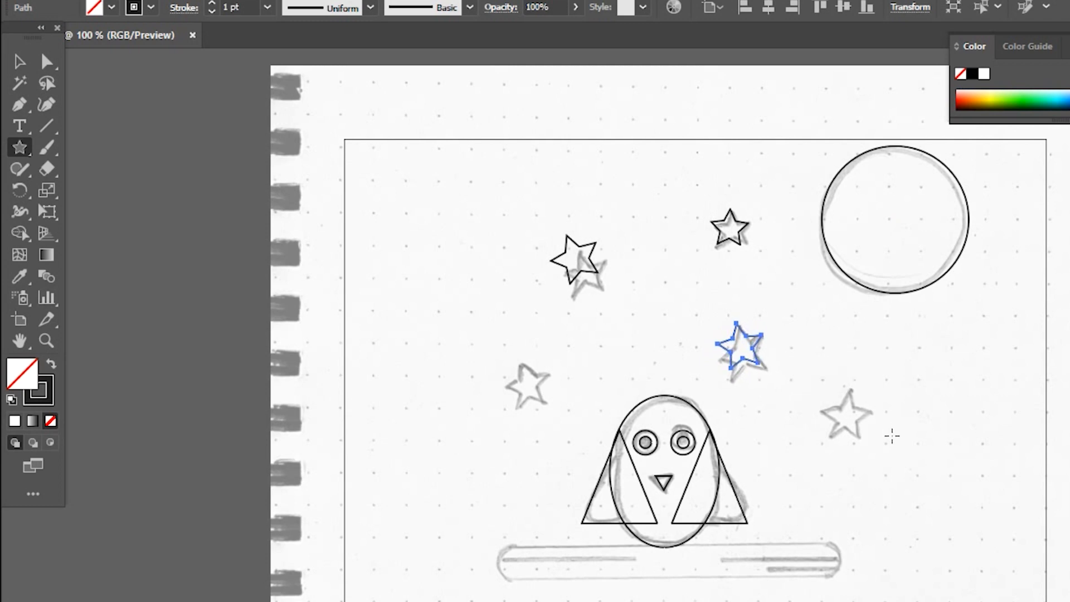
mouse_move(847, 412)
left_mouse_down()
mouse_move(861, 443)
mouse_move(873, 441)
mouse_move(859, 427)
mouse_move(885, 434)
mouse_move(861, 437)
left_mouse_up()
left_click_drag(526, 383, 552, 409)
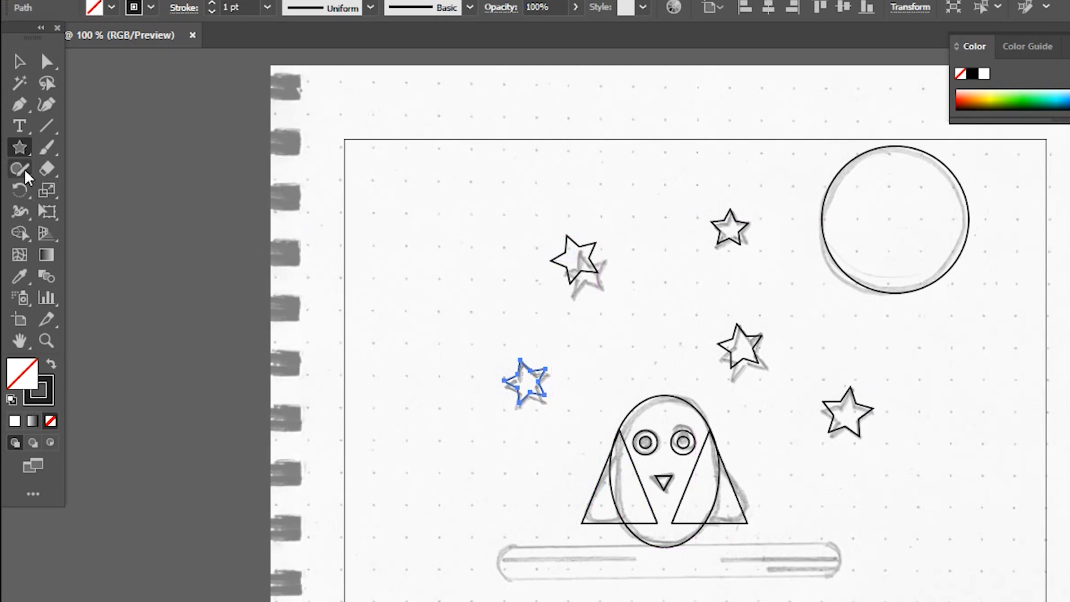
Draw a long, thin rectangle over the sketched branch below the bird and deselect it.
left_click_drag(20, 147, 84, 146)
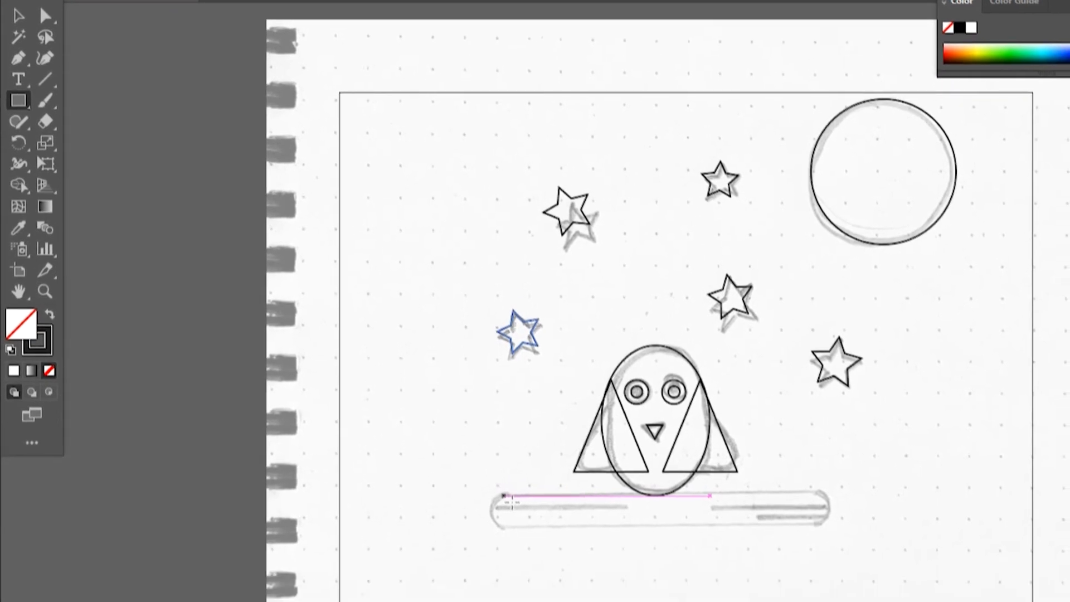
mouse_move(510, 490)
left_mouse_down()
mouse_move(510, 524)
mouse_move(829, 521)
left_mouse_up()
key("v")
left_click(569, 556)
Try rounding all four corners of the branch rectangle to the maximum radius, then undo it.
scroll(508, 523, "up", 2)
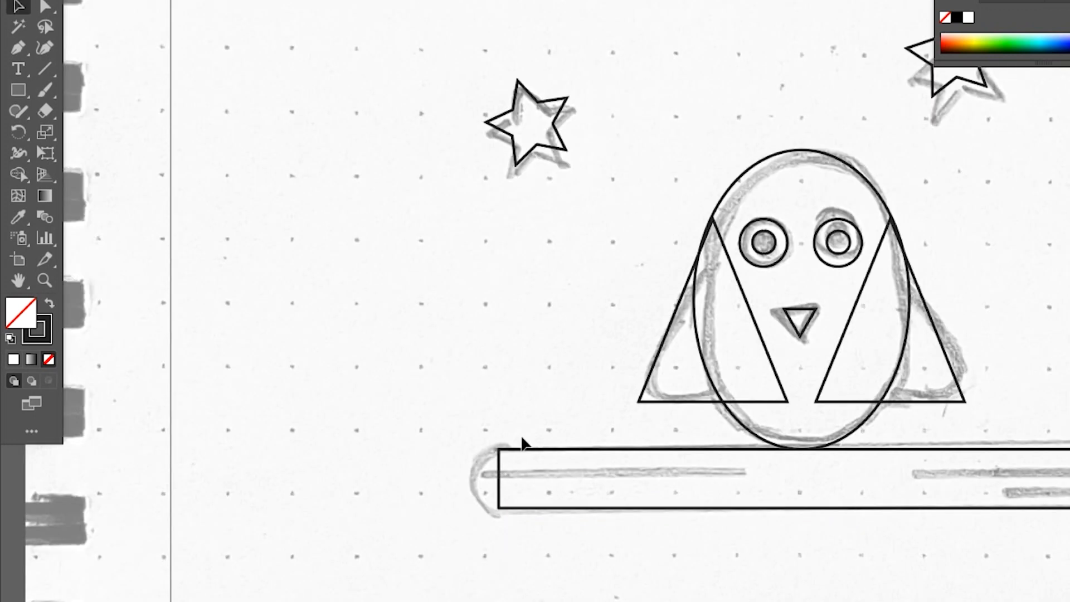
left_click_drag(924, 601, 788, 601)
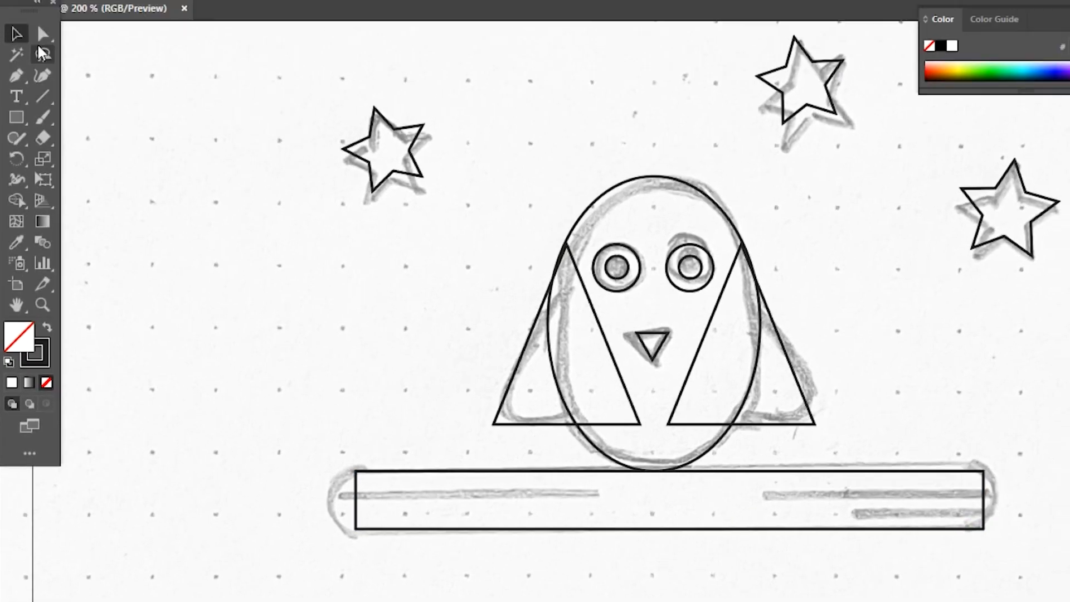
left_click(461, 482)
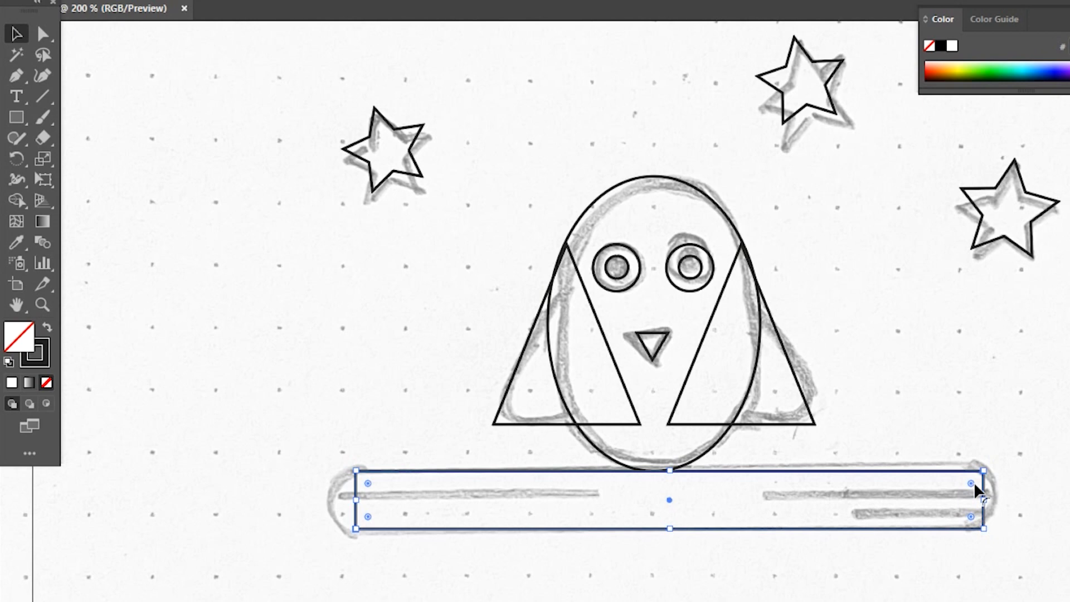
scroll(976, 491, "down", 2)
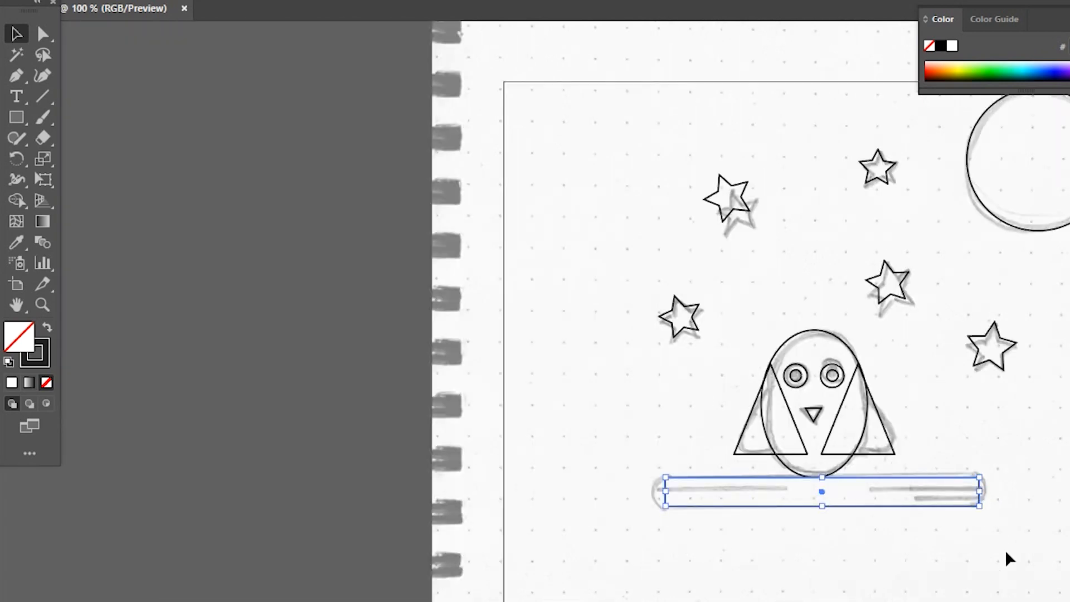
scroll(948, 496, "up", 2)
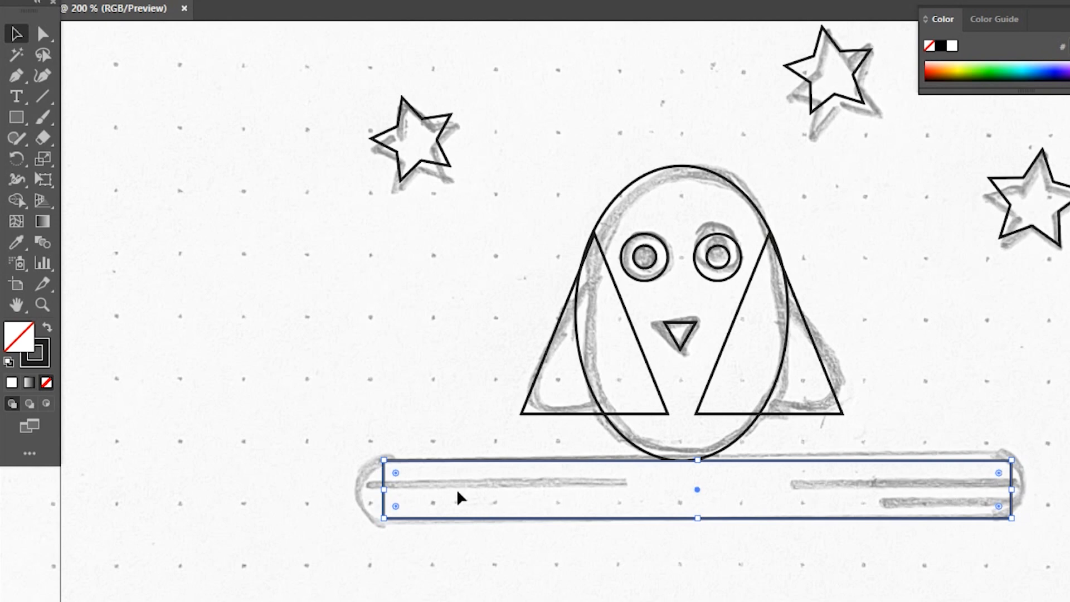
left_click_drag(397, 477, 446, 517)
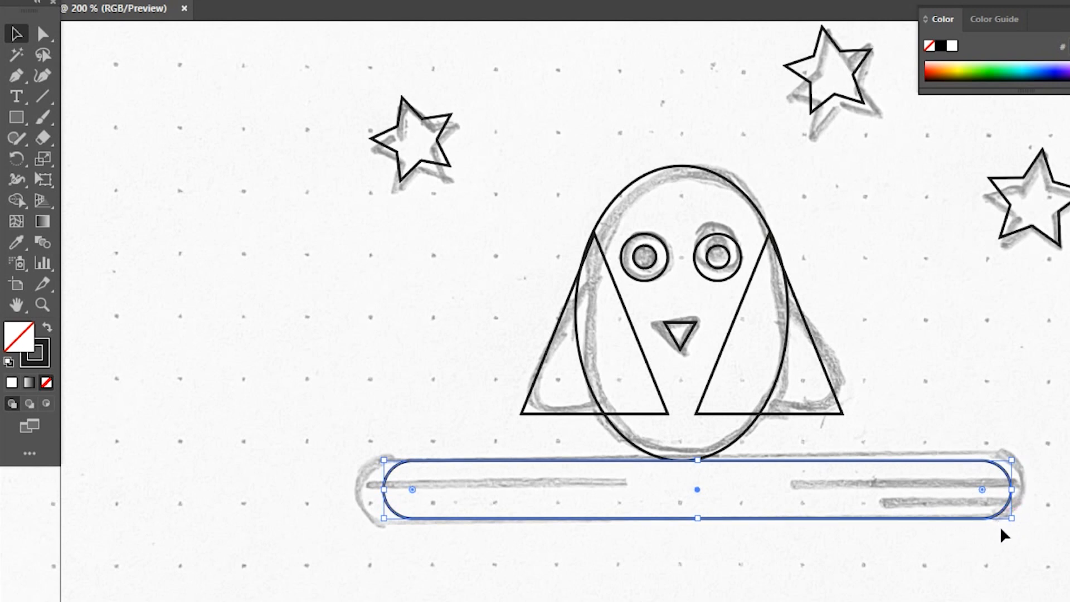
key("ctrl+z")
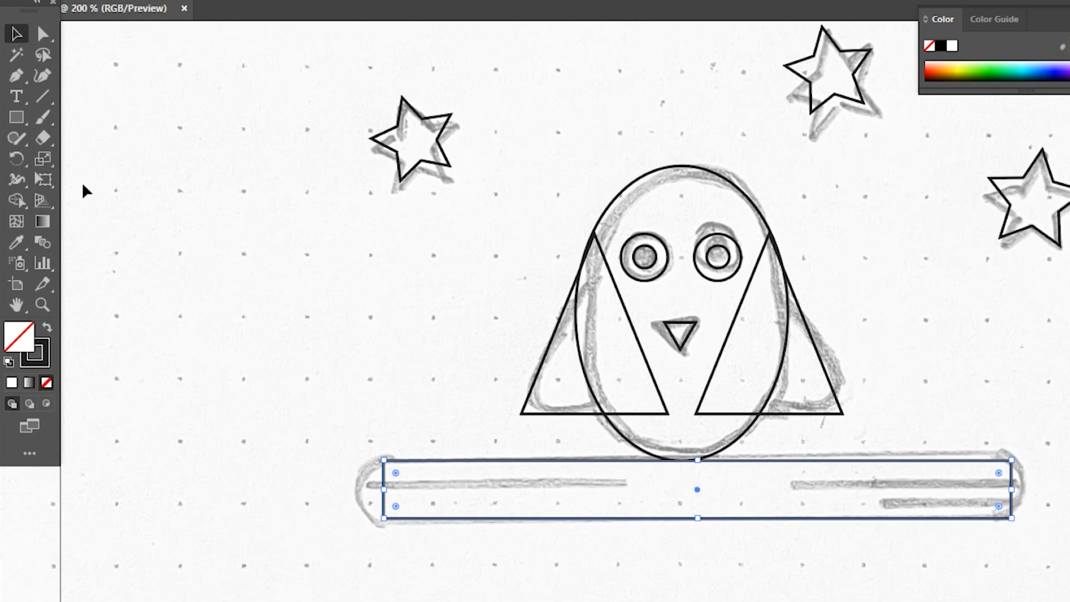
Try rounding only the upper-left corner of the branch rectangle with the Direct Selection tool, then undo it.
left_click(45, 35)
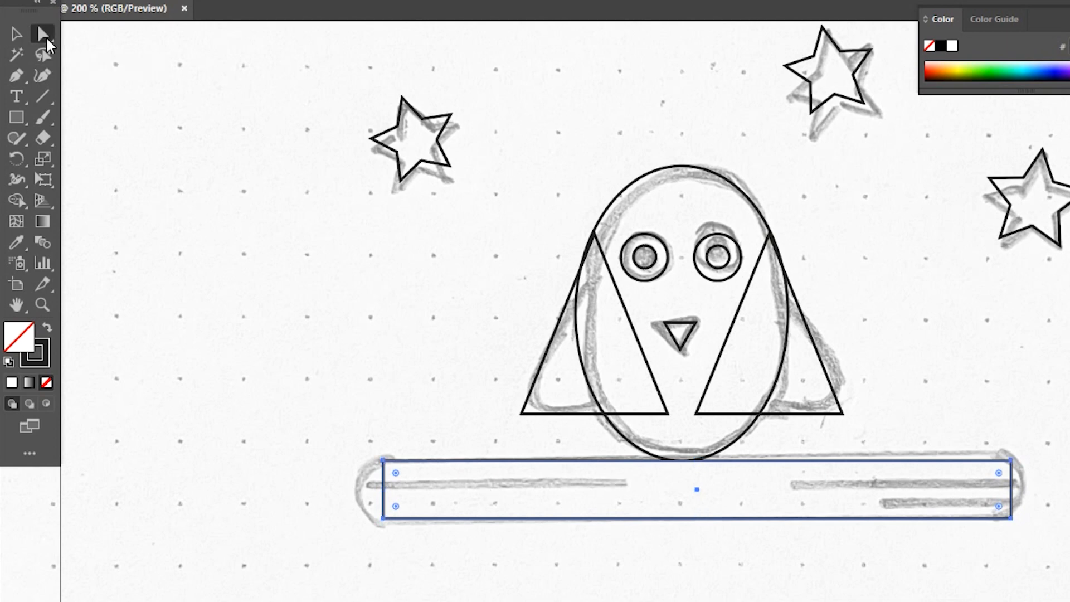
left_click(384, 461)
left_click_drag(396, 473, 457, 539)
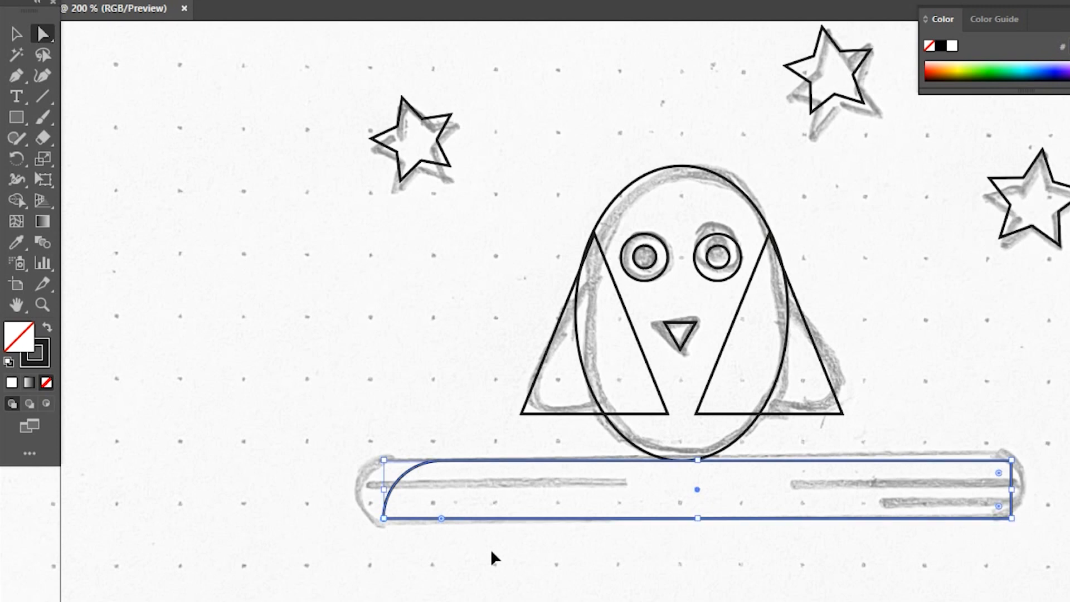
key("ctrl+z")
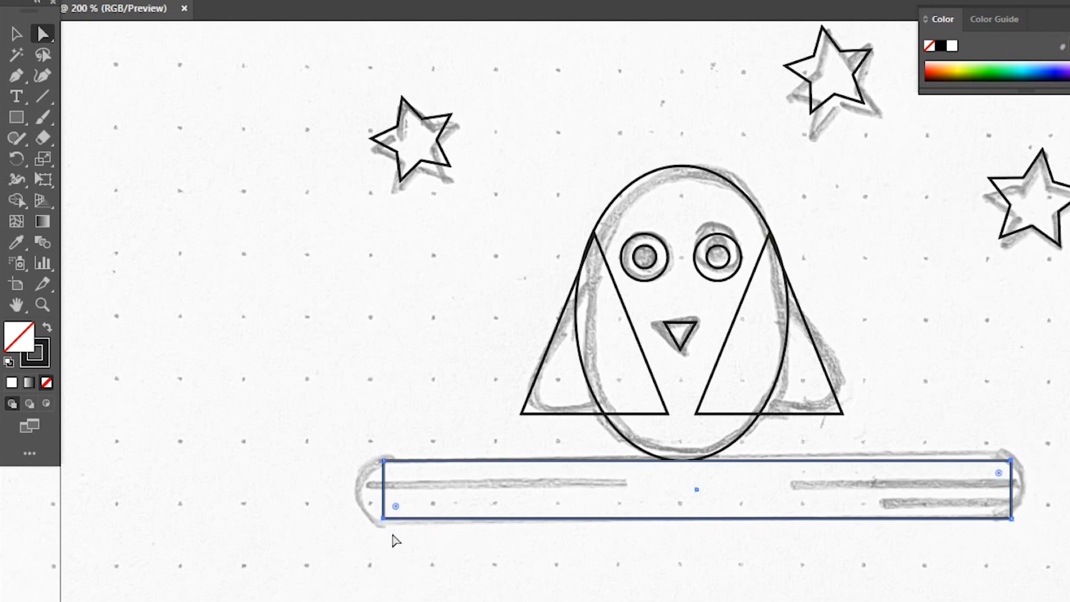
Try rounding only two diagonally opposite corners of the branch rectangle, undo it, and round all four corners to the maximum radius.
left_click_drag(396, 506, 565, 494)
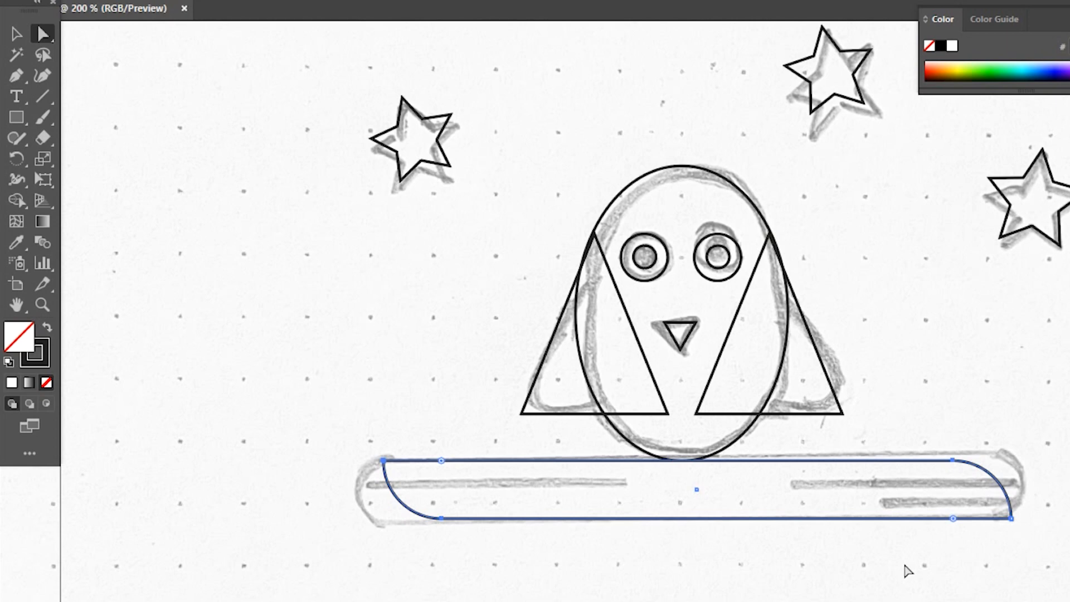
key("ctrl+z")
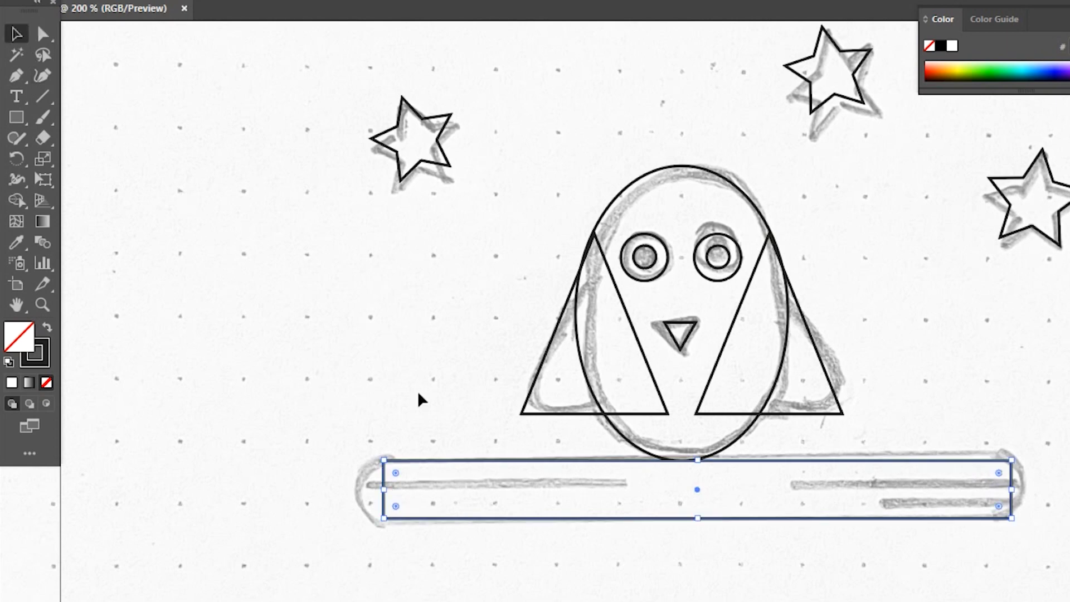
left_click_drag(400, 477, 642, 564)
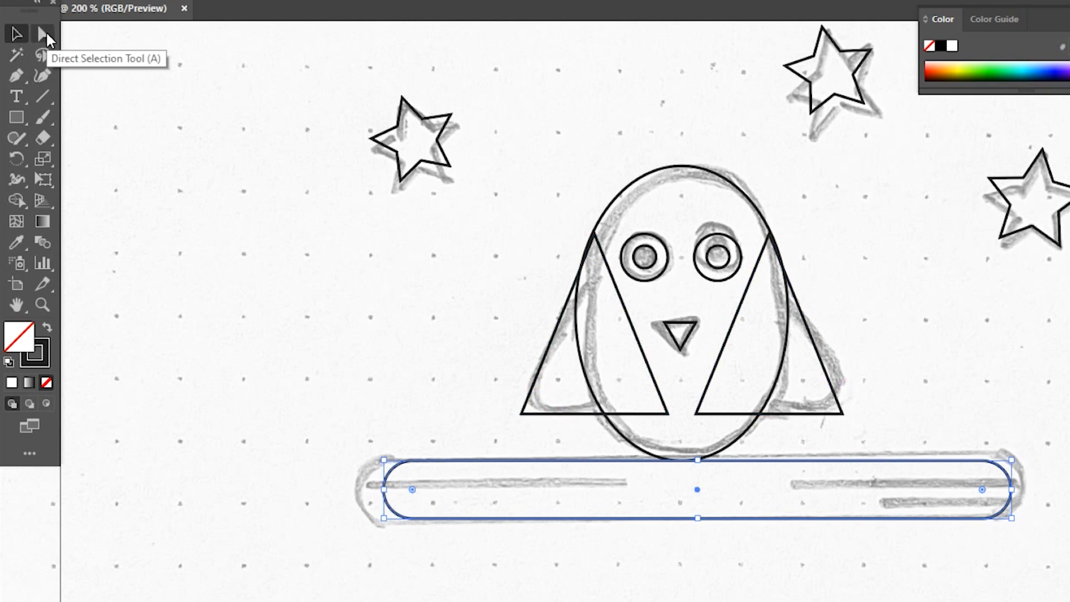
Slightly round the outer lower corners of both wing triangles together to follow the sketched wing tips.
left_click(45, 35)
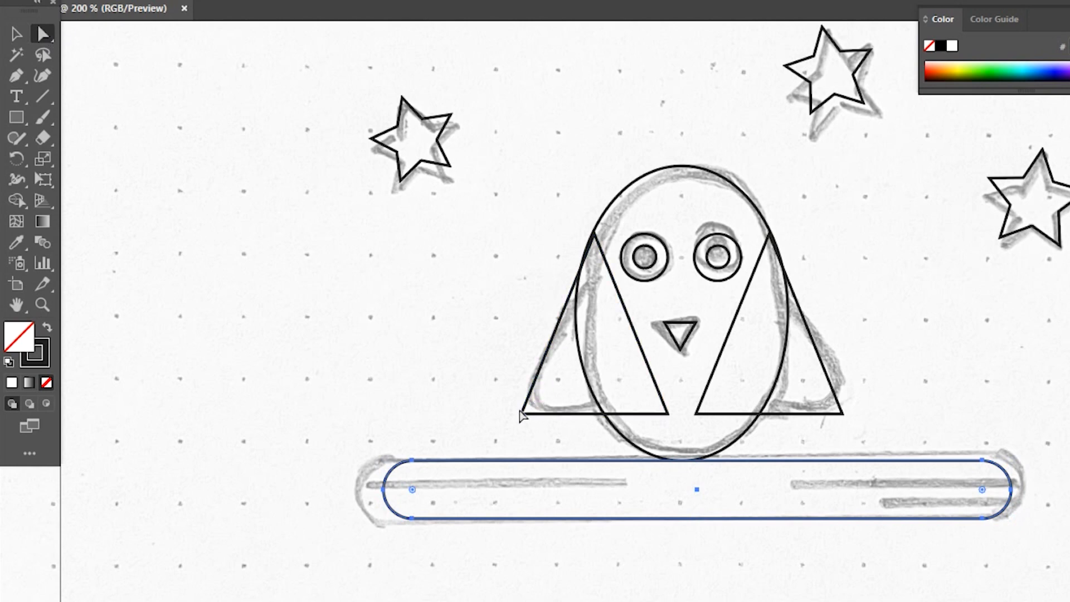
left_click(522, 414)
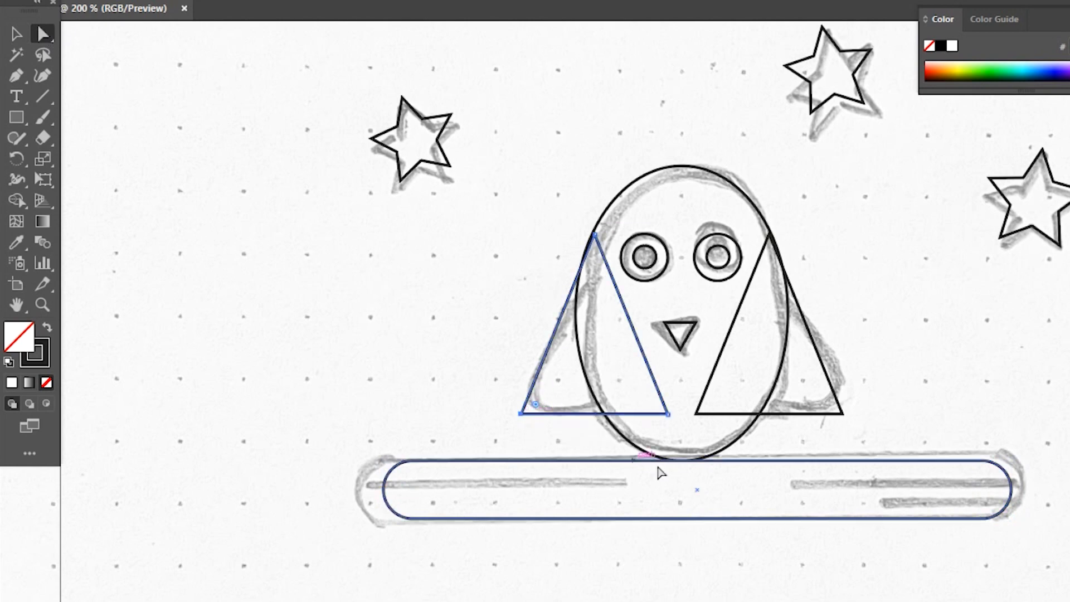
left_click(843, 414, "shift")
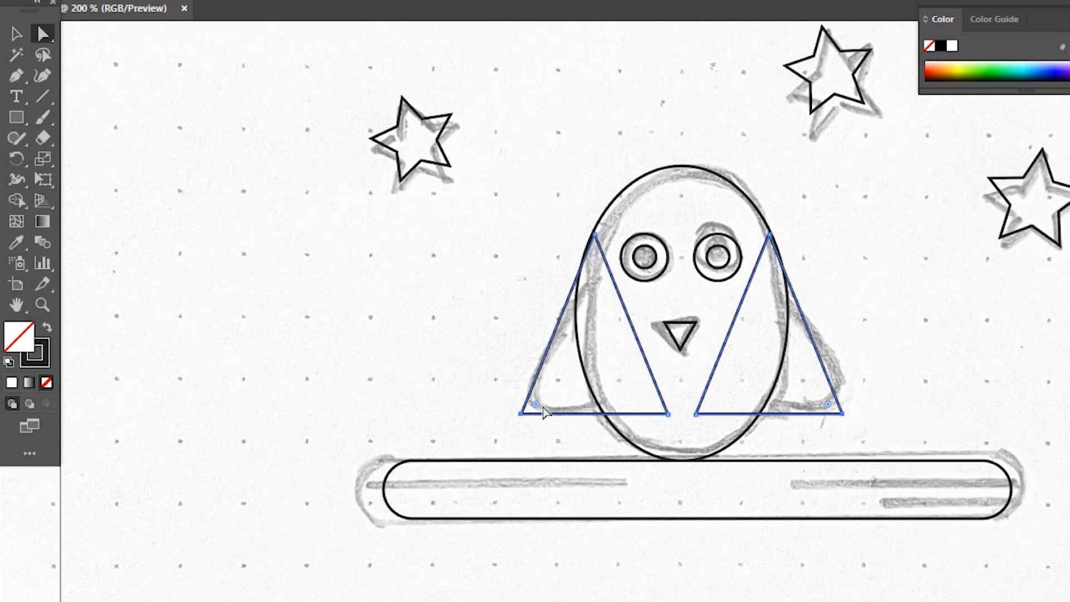
left_click_drag(536, 404, 548, 407)
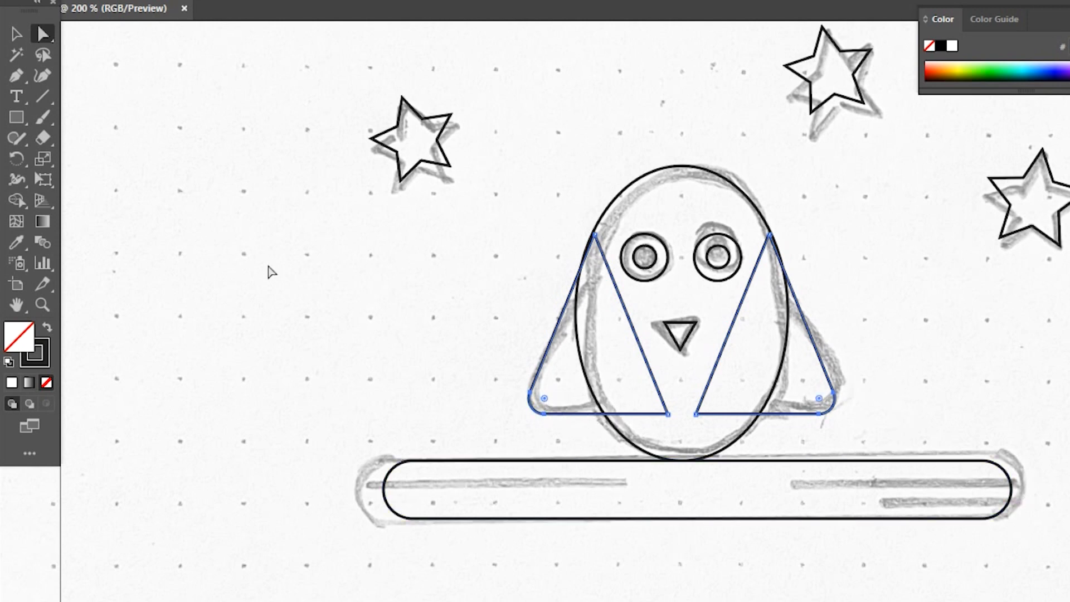
Draw a horizontal line about 107 px long over the sketched grain line at the branch's left end and deselect it.
left_click(40, 97)
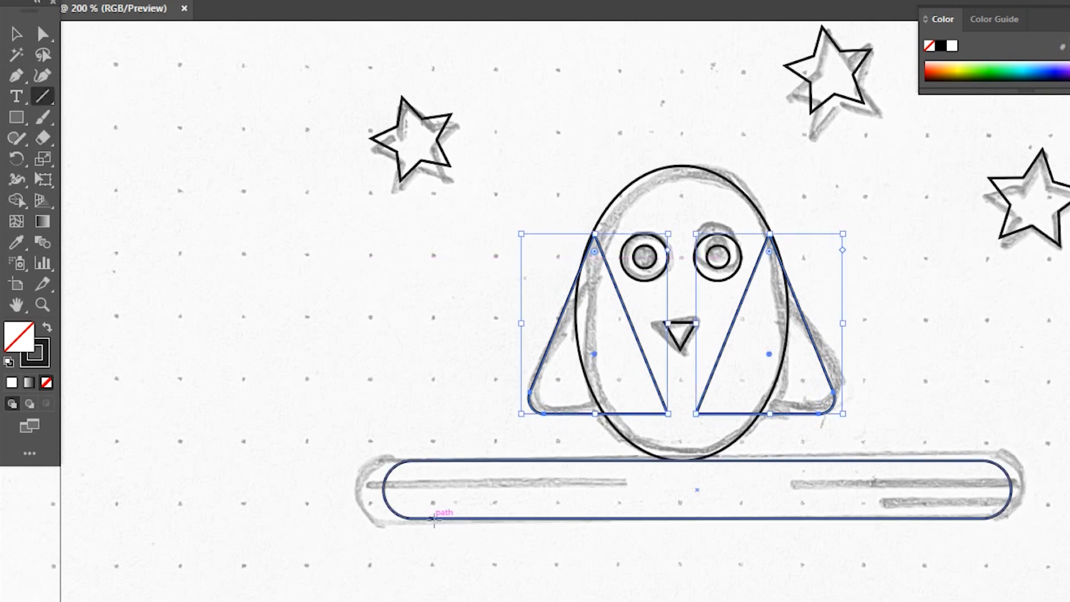
left_click_drag(395, 489, 634, 495)
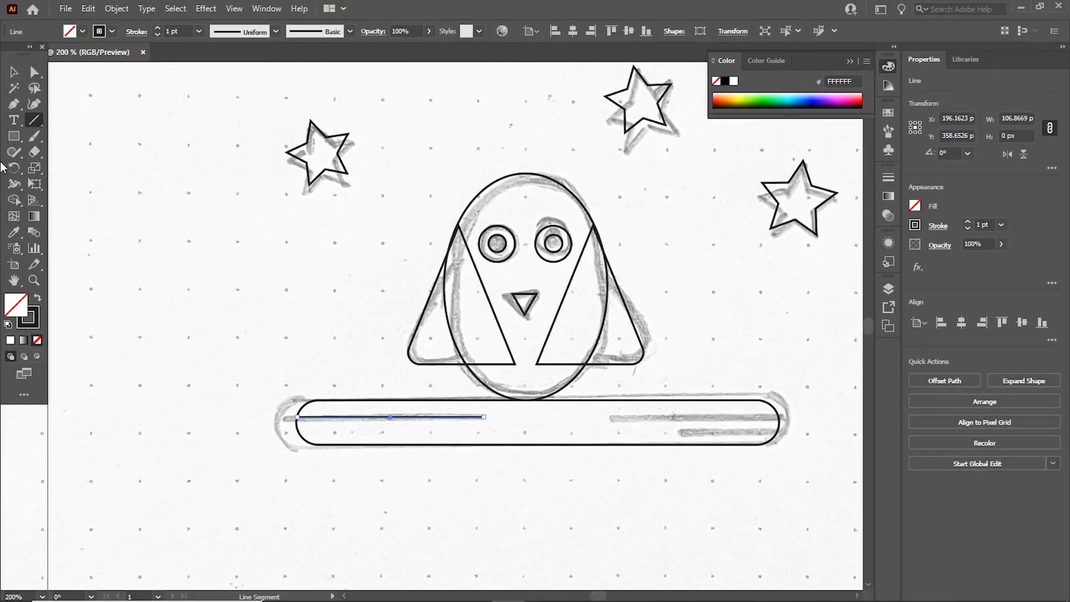
left_click(14, 71)
left_click(271, 324)
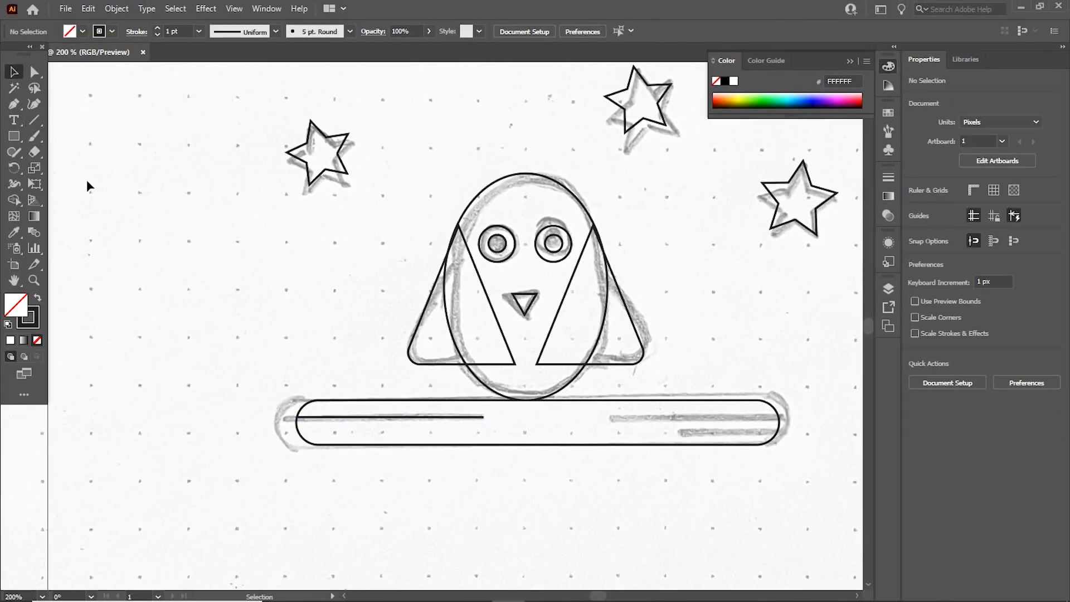
Set the grain line's stroke to 3 pt and copy it twice at the branch's right end, one copy just below the other.
left_click(351, 418)
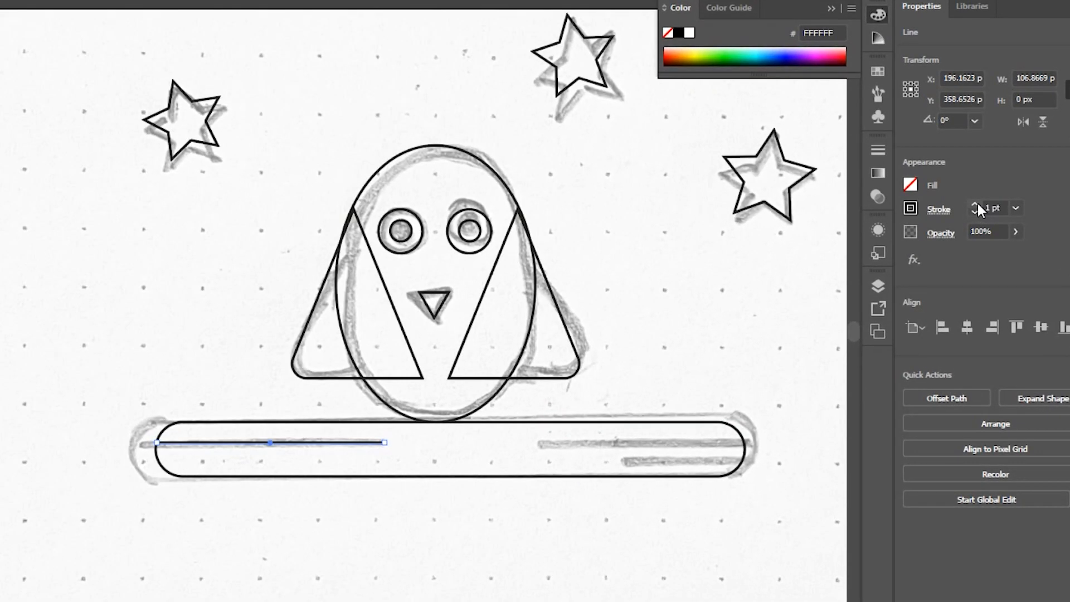
left_click(975, 205)
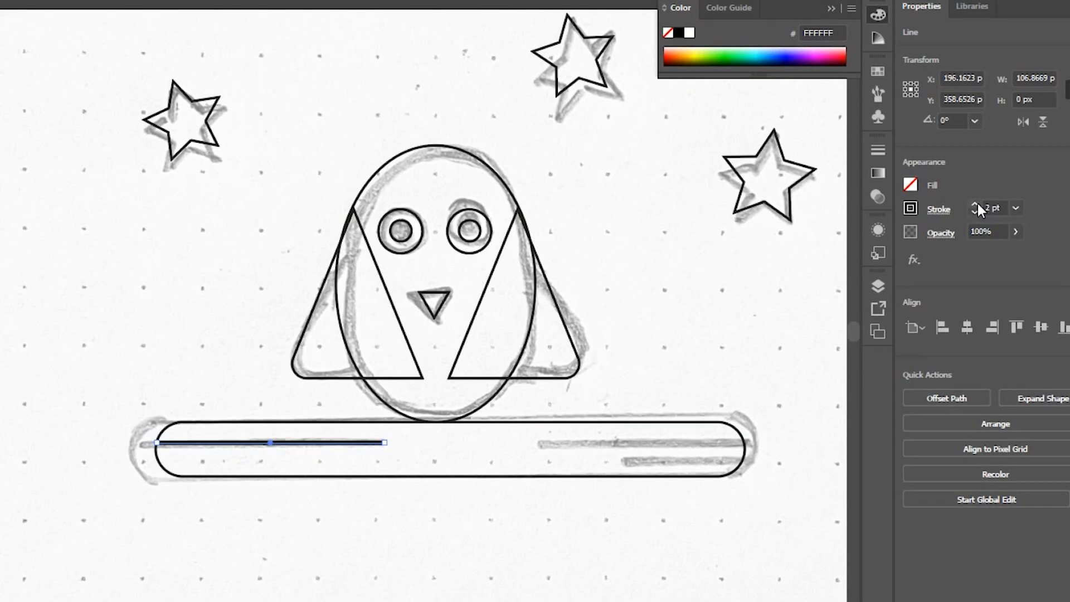
left_click(976, 204)
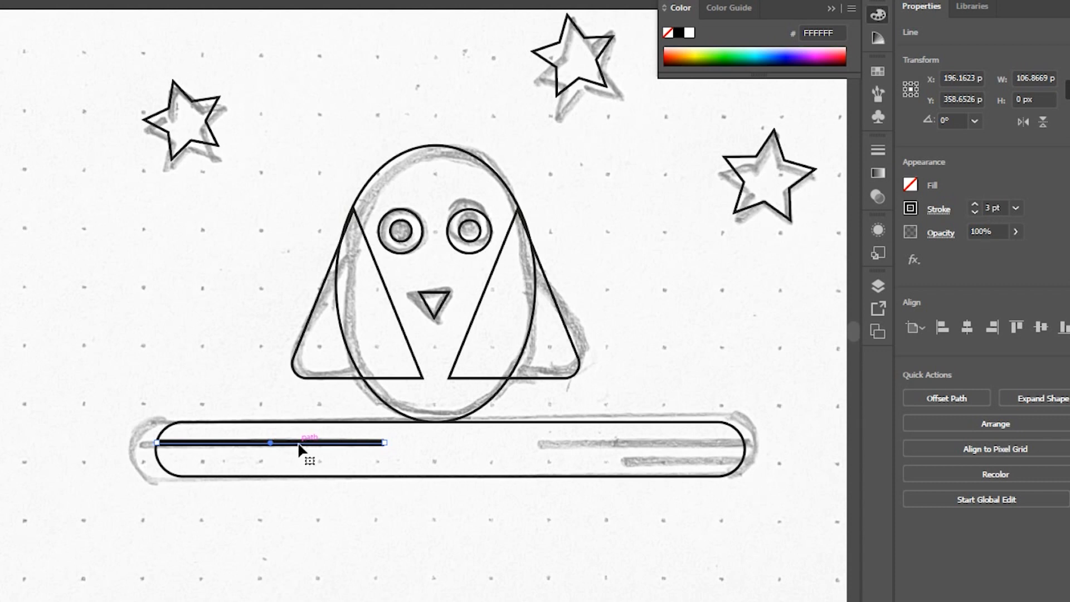
left_click_drag(303, 444, 663, 448)
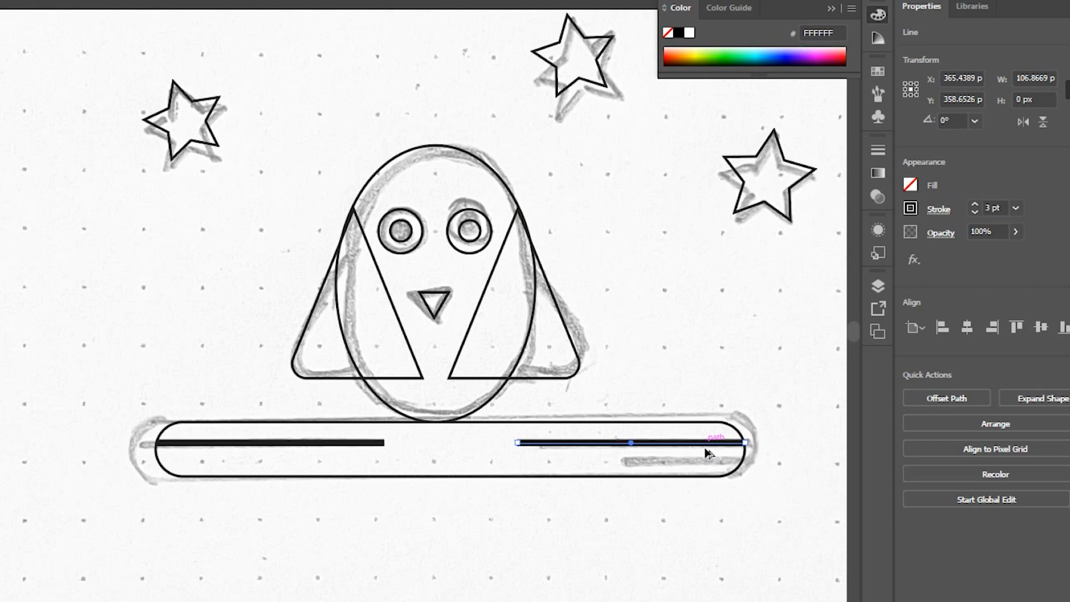
left_click_drag(706, 449, 703, 460)
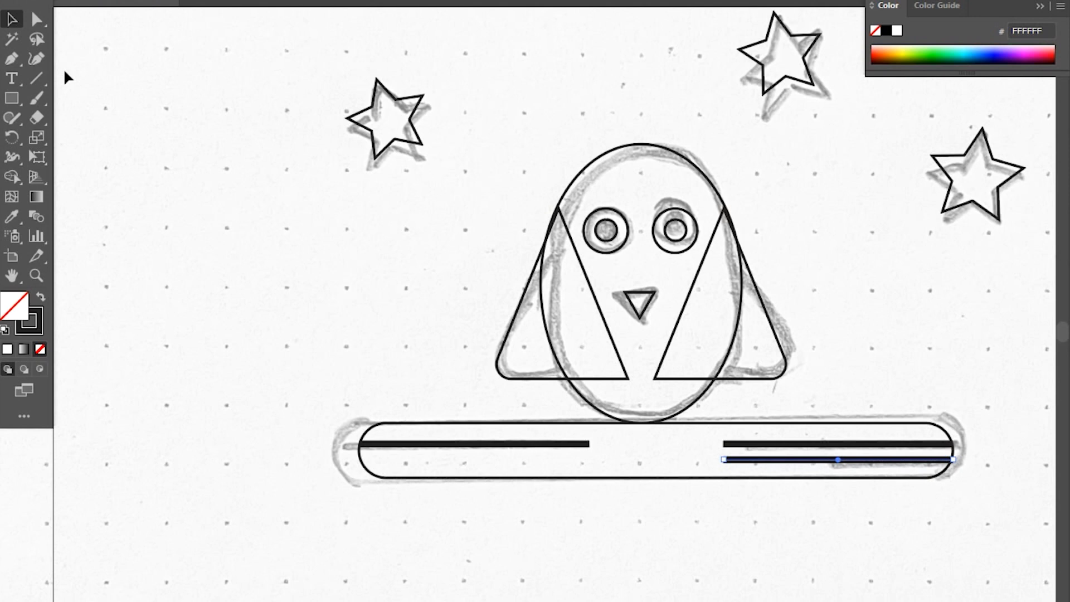
Shorten the lower right grain line by moving its left anchor point horizontally to where the sketched line starts, and deselect it.
left_click(36, 19)
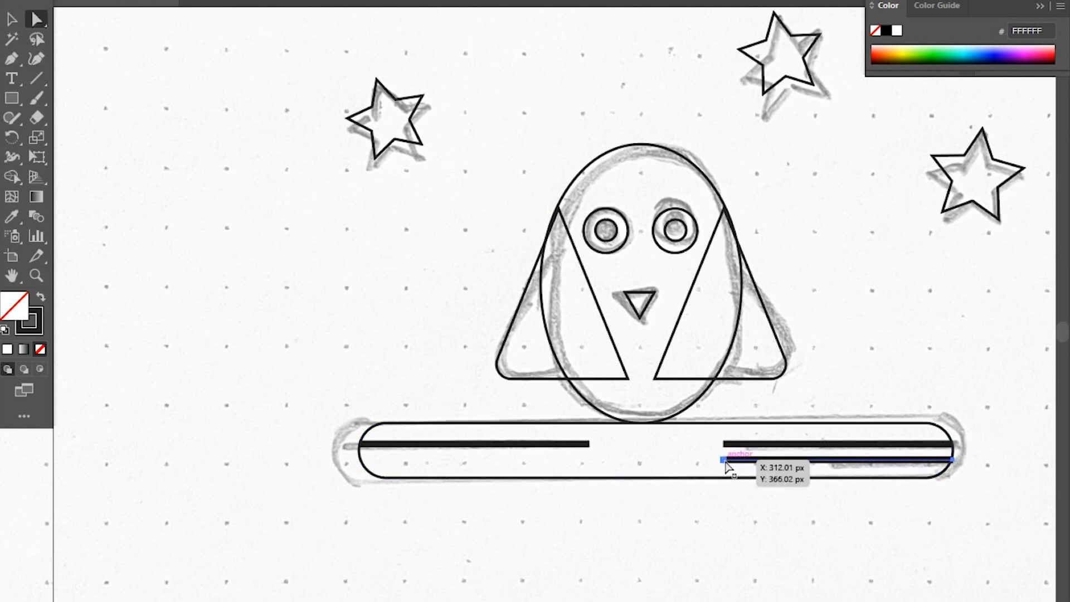
mouse_move(724, 461)
left_mouse_down()
mouse_move(757, 461)
mouse_move(723, 462)
left_mouse_up()
key("ctrl+z")
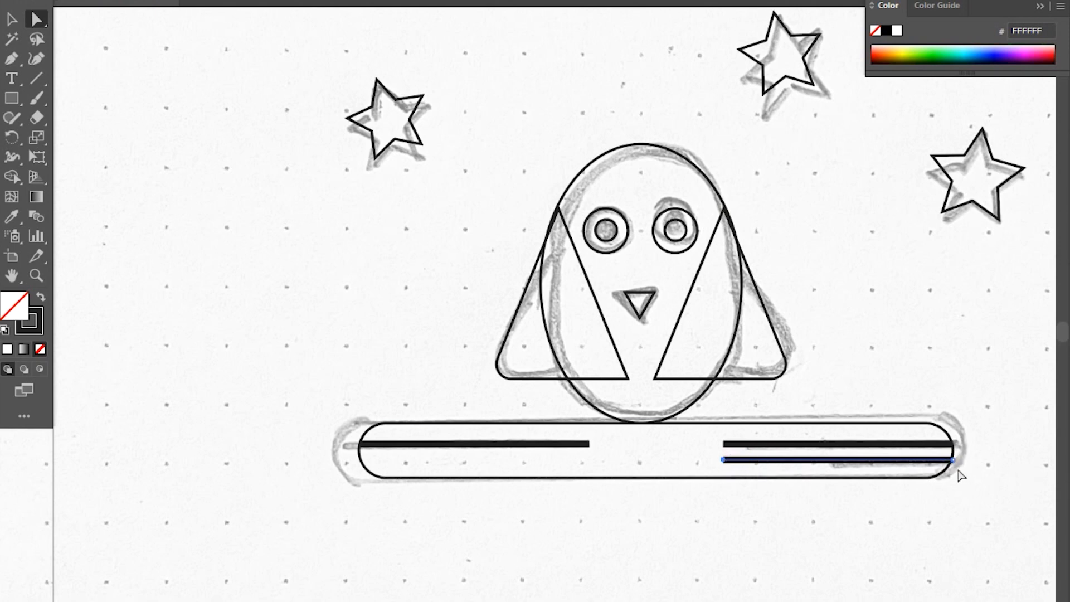
scroll(960, 466, "up", 3)
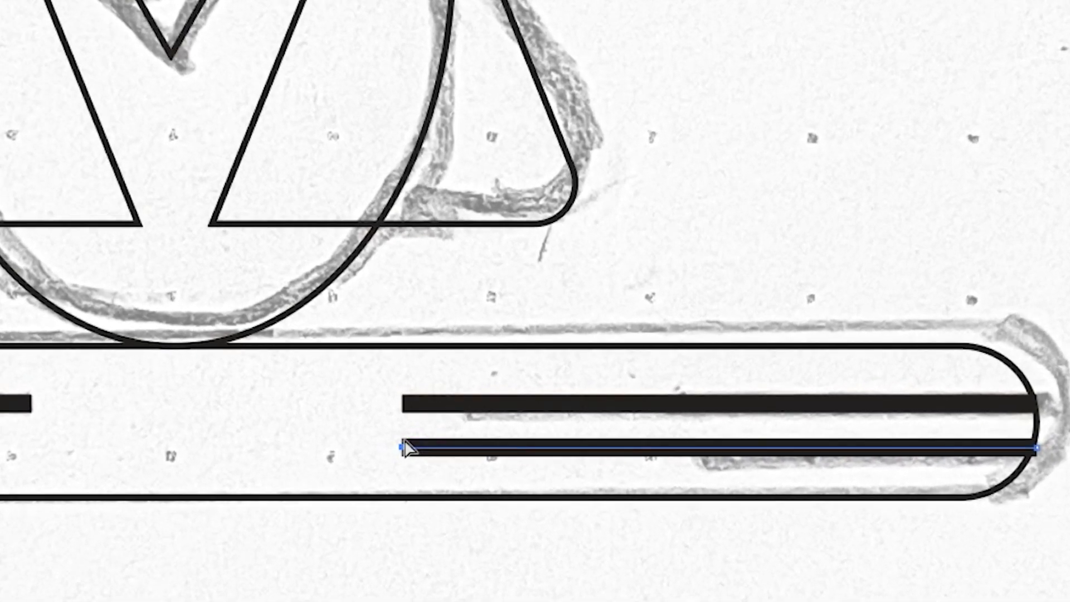
left_click(1037, 448)
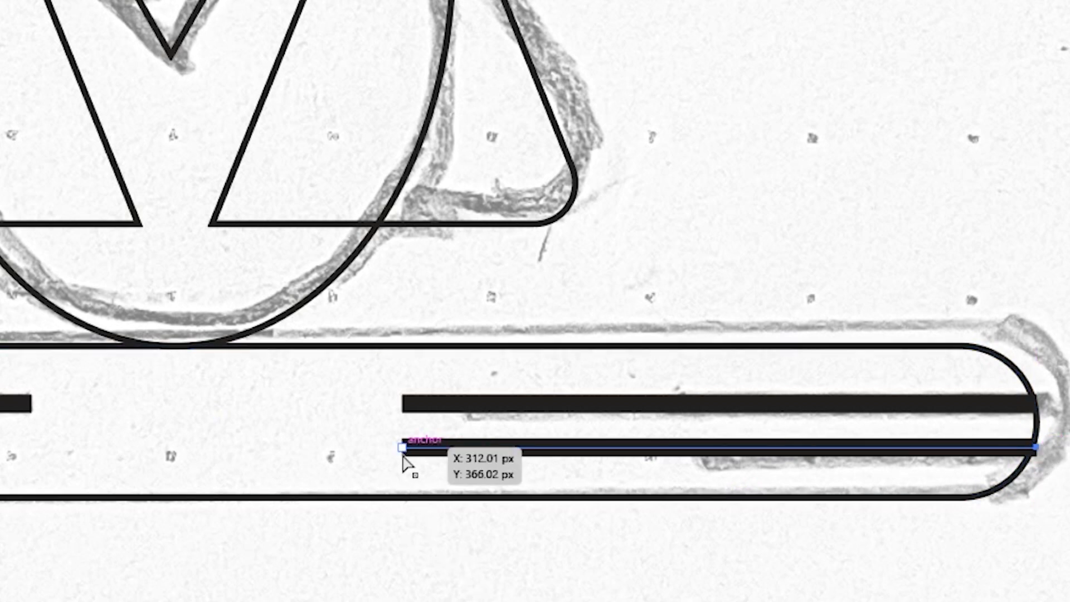
scroll(406, 475, "up", 3)
scroll(423, 446, "up", 2)
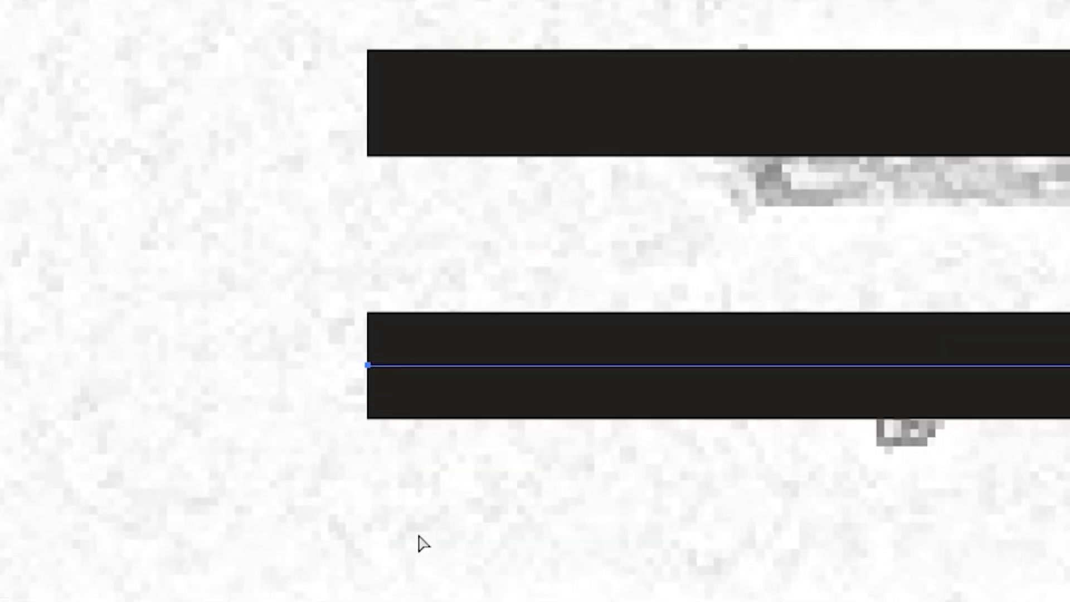
scroll(383, 419, "down", 1)
scroll(397, 445, "down", 5)
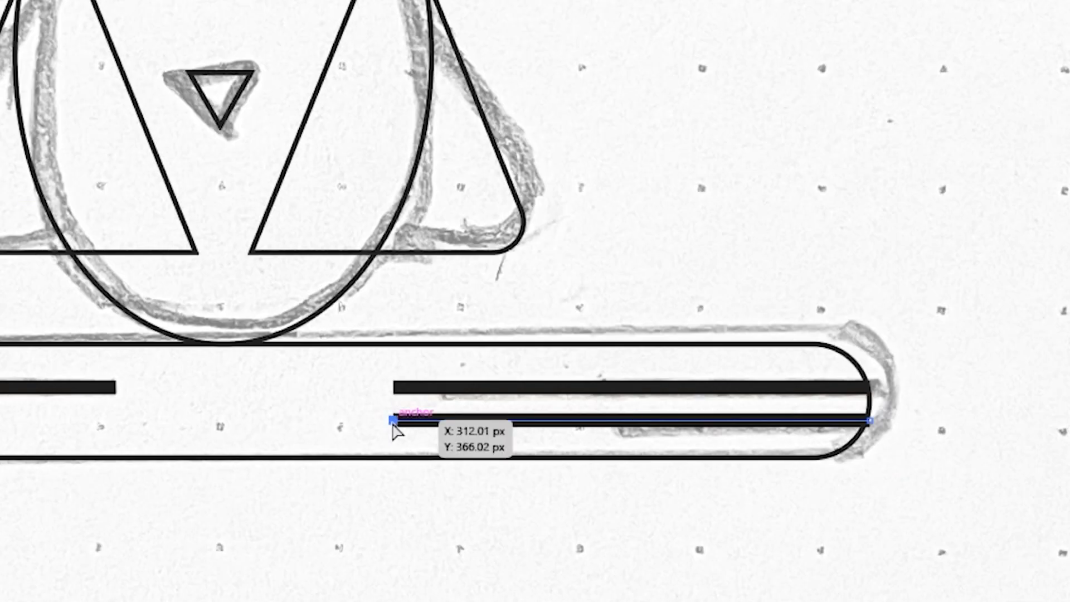
left_click_drag(394, 421, 617, 438)
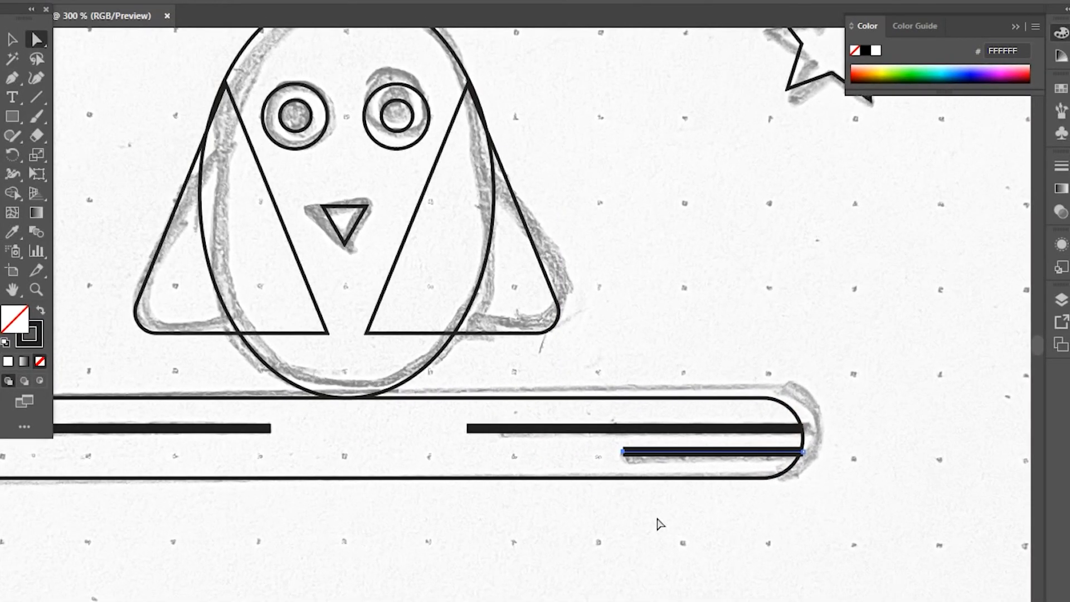
left_click(10, 42)
left_click(900, 373)
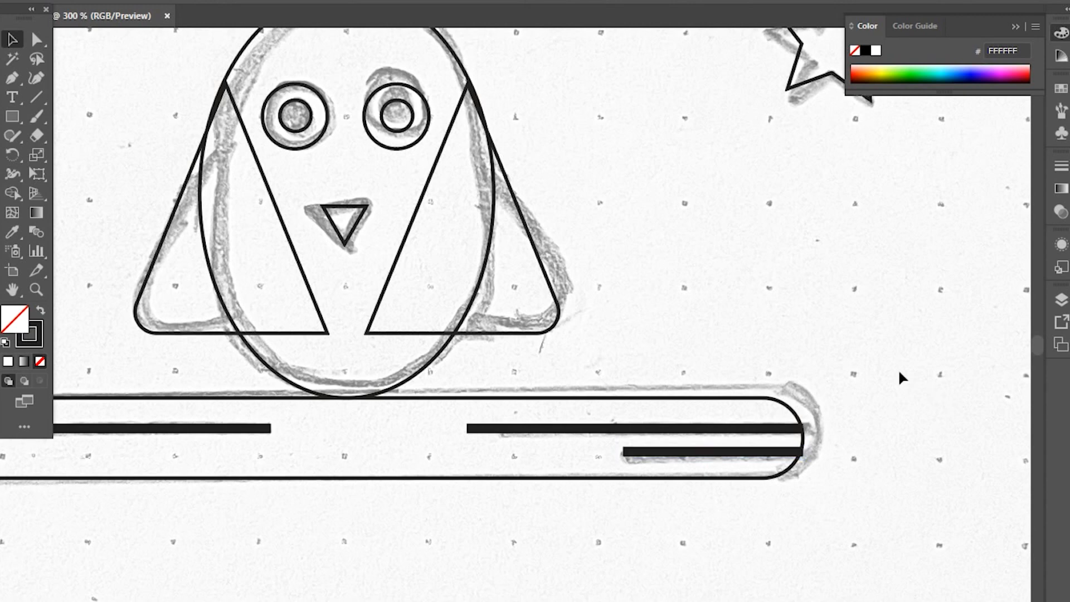
Fill the bird's body ellipse with the brown swatch C=40 M=65 Y=90 K=35.
scroll(900, 356, "down", 3)
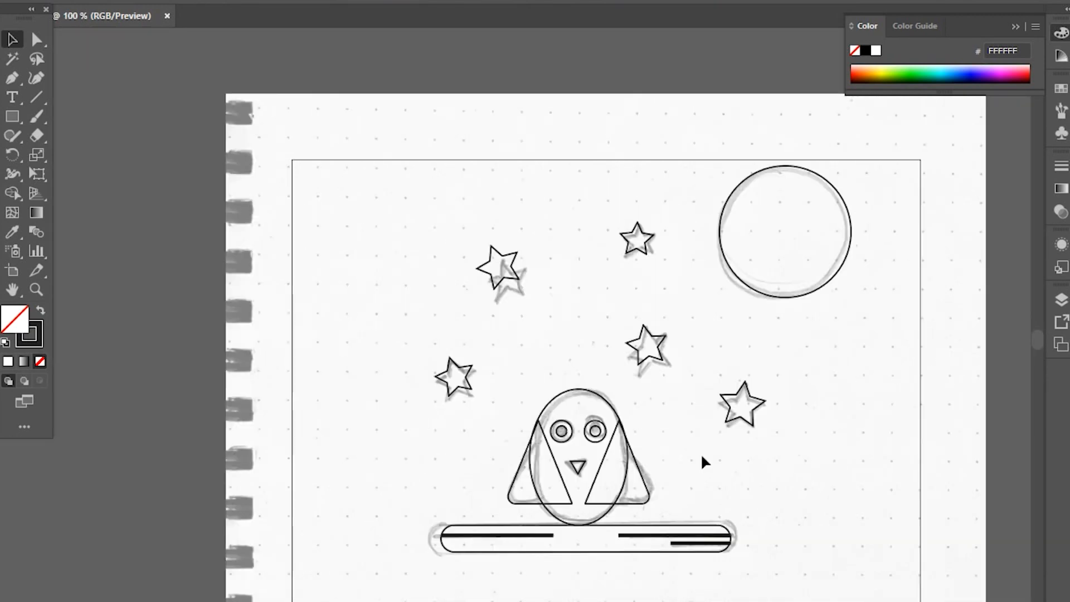
left_click(592, 399)
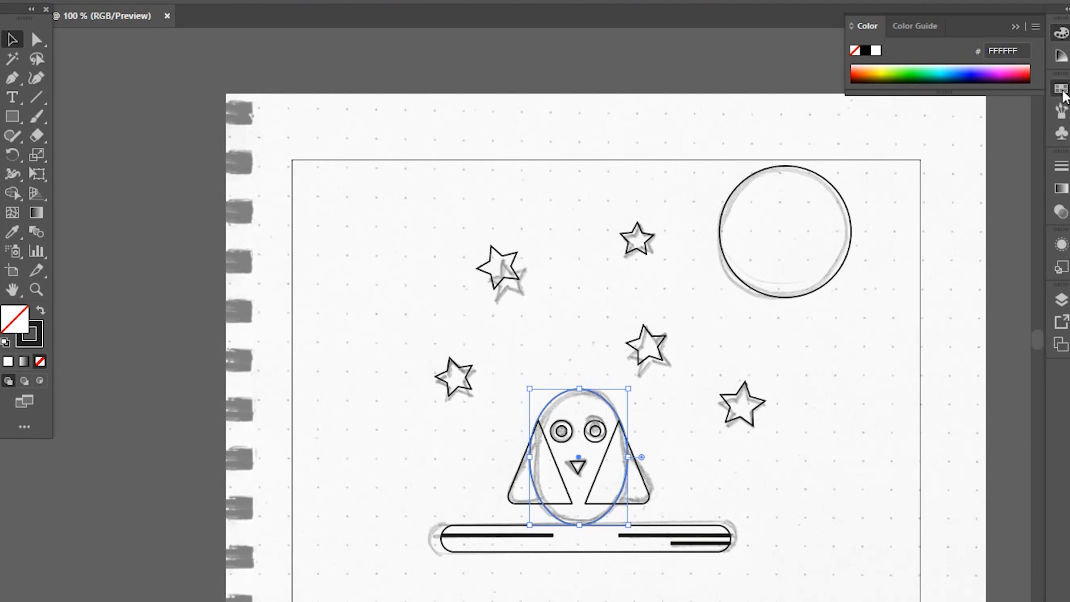
left_click(1062, 90)
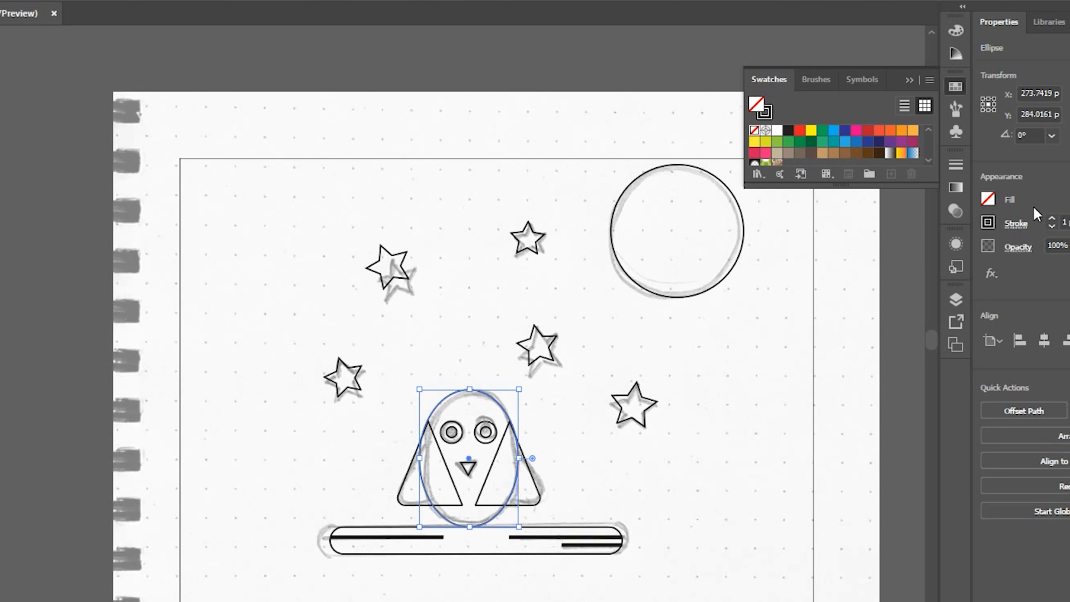
left_click(928, 161)
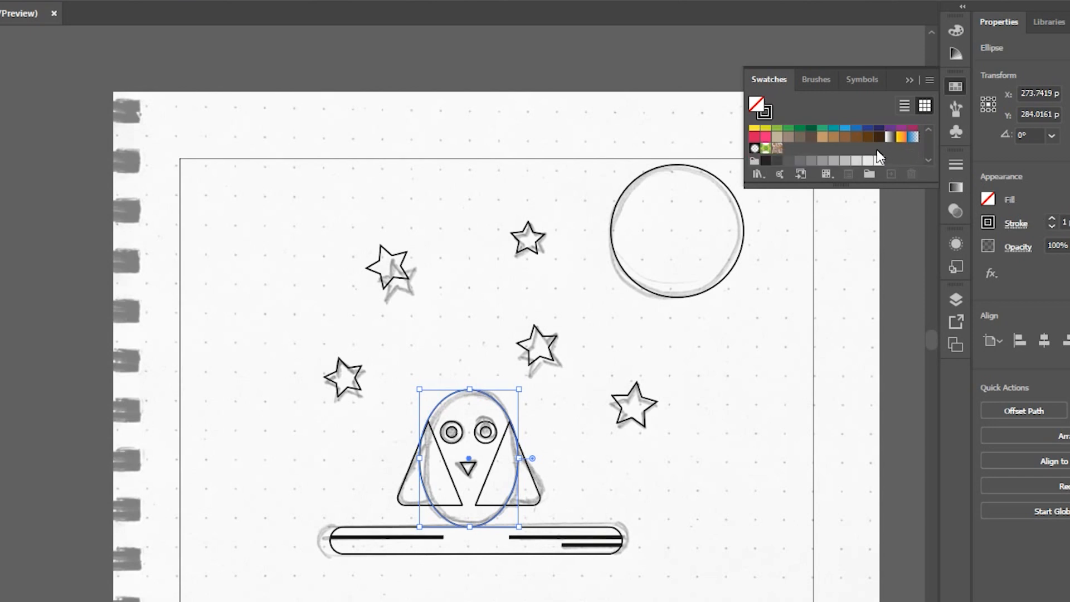
left_click(858, 138)
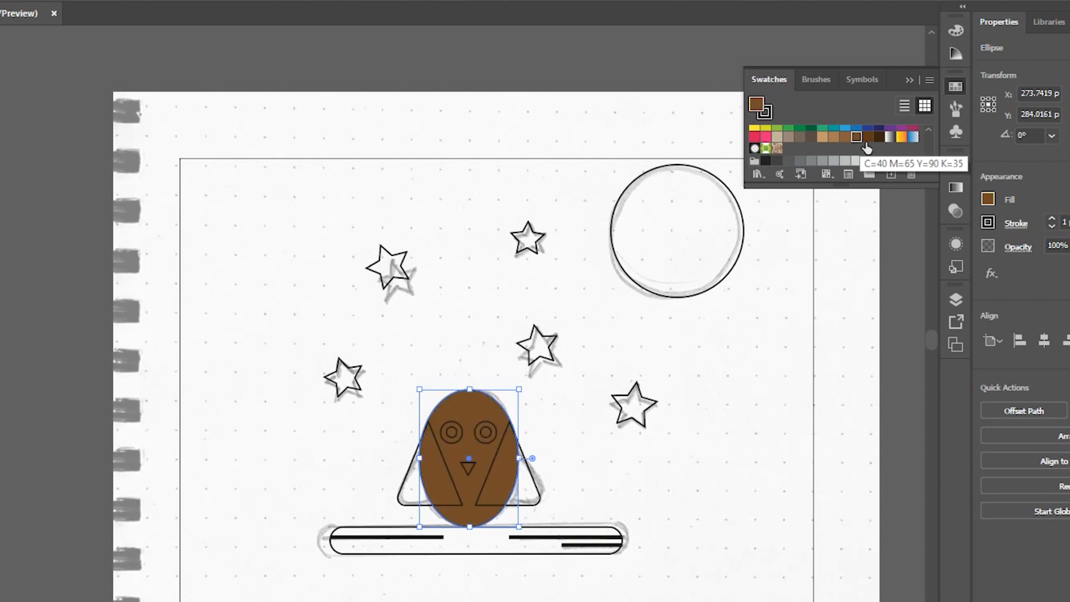
Fill both wing triangles with the darkest brown swatch and deselect them.
left_click(540, 500)
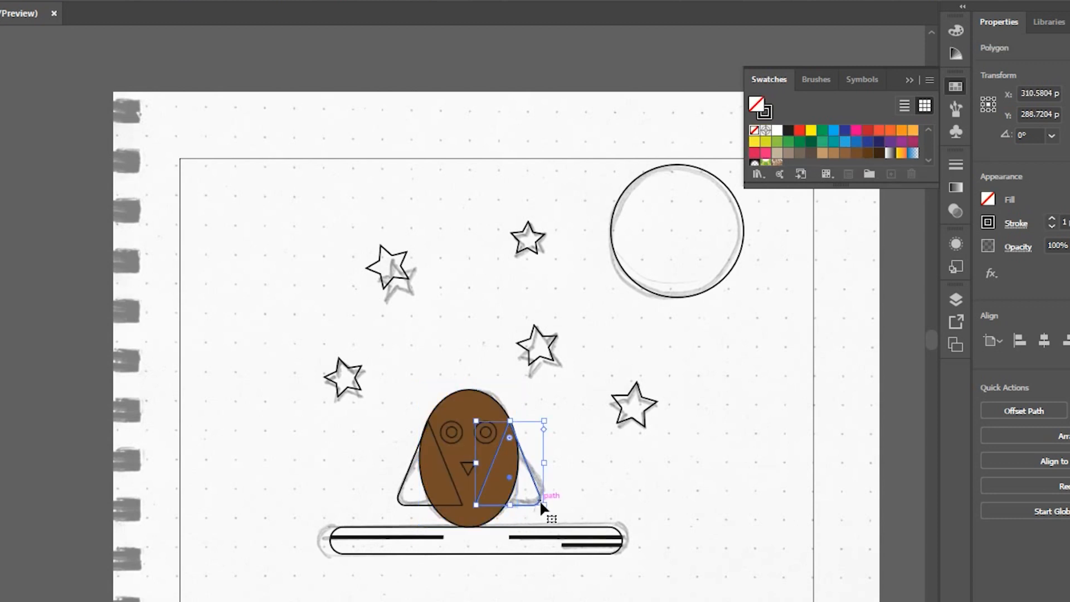
left_click(400, 500, "shift")
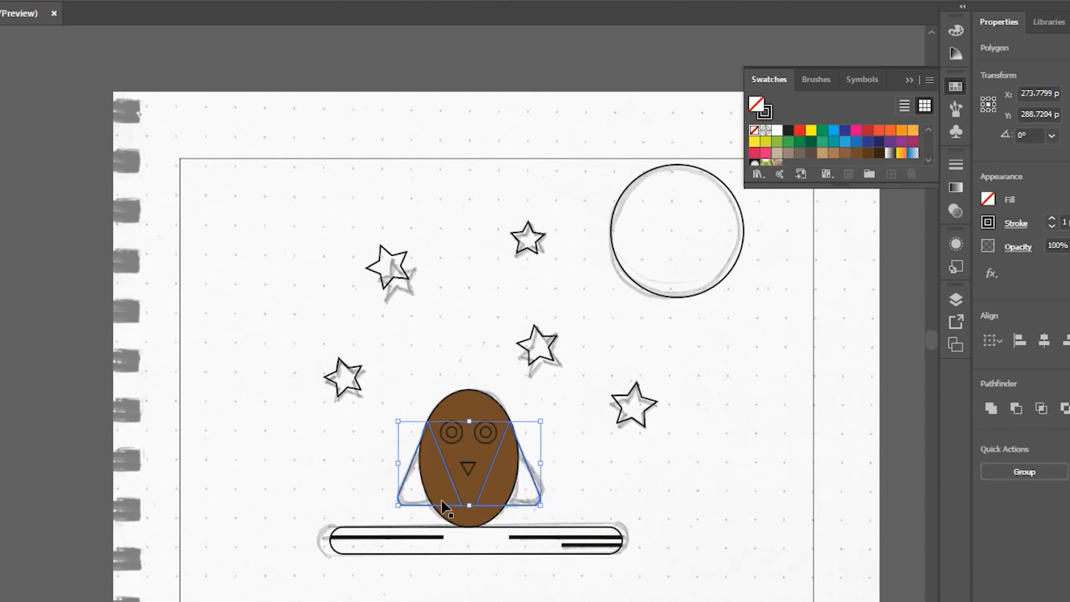
left_click(879, 154)
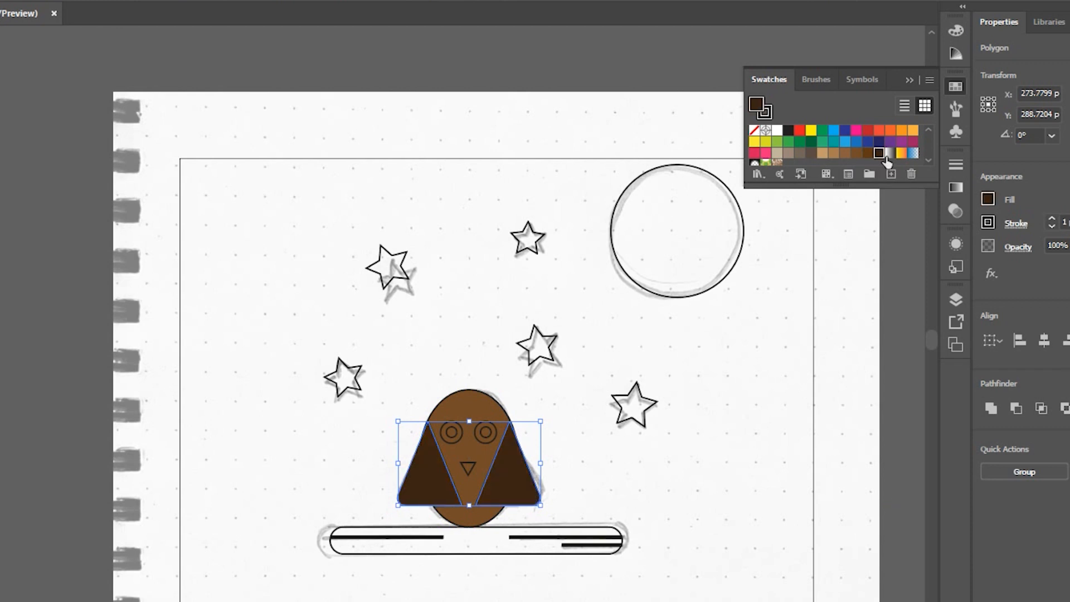
left_click(608, 488)
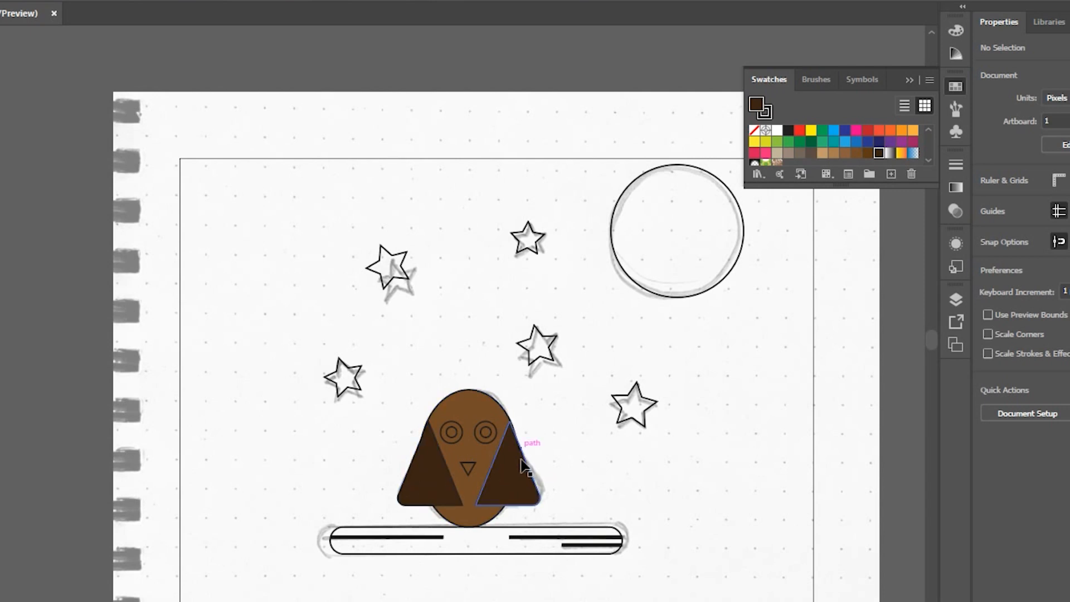
Send the right wing to the back of the stacking order, behind the bird's body.
left_click(527, 484)
right_click(524, 483)
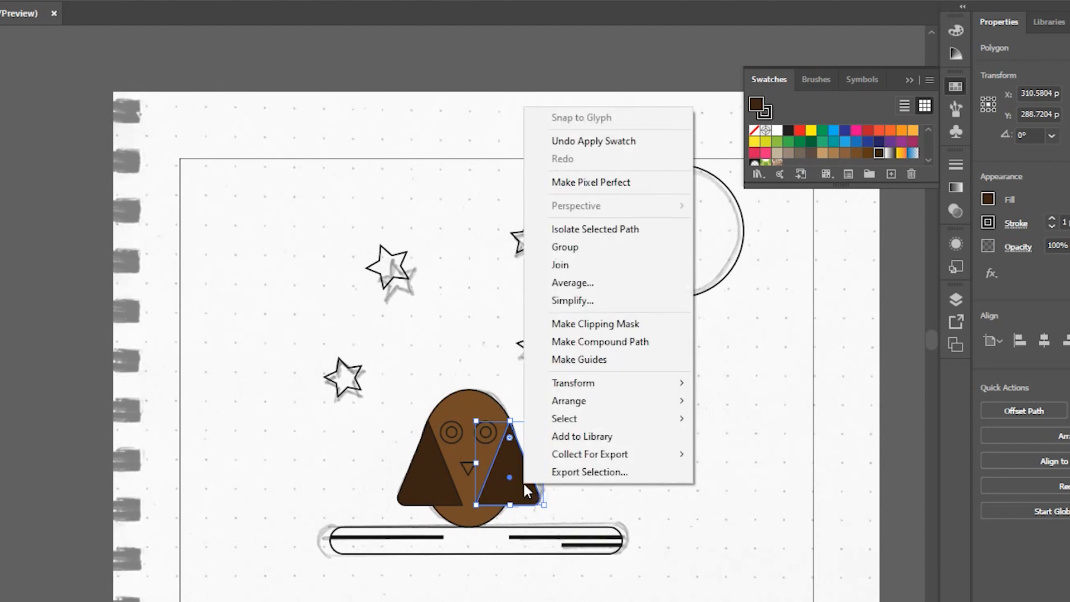
mouse_move(633, 408)
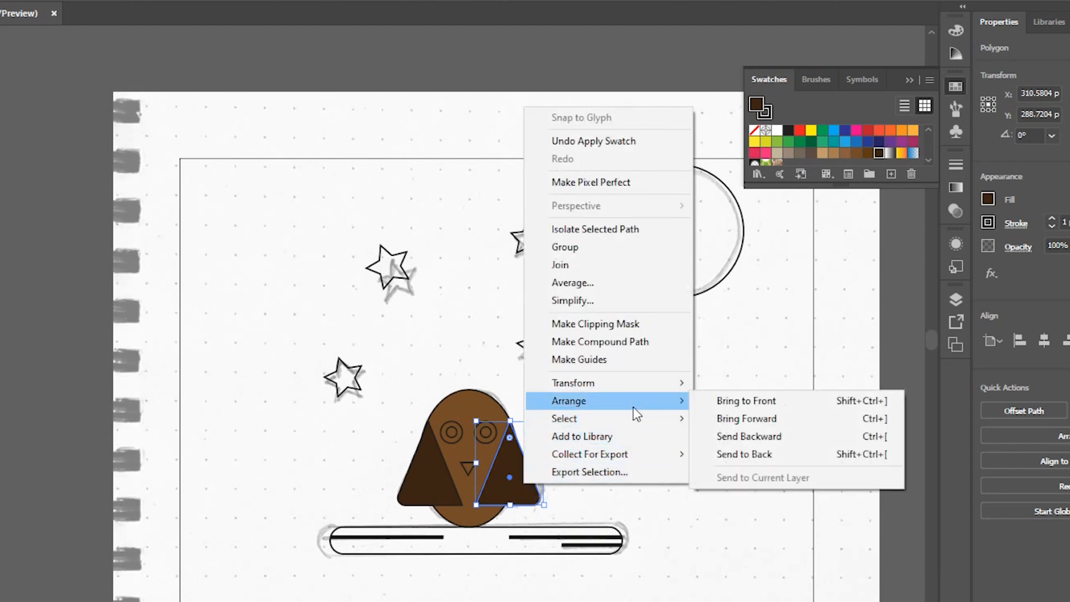
left_click(773, 453)
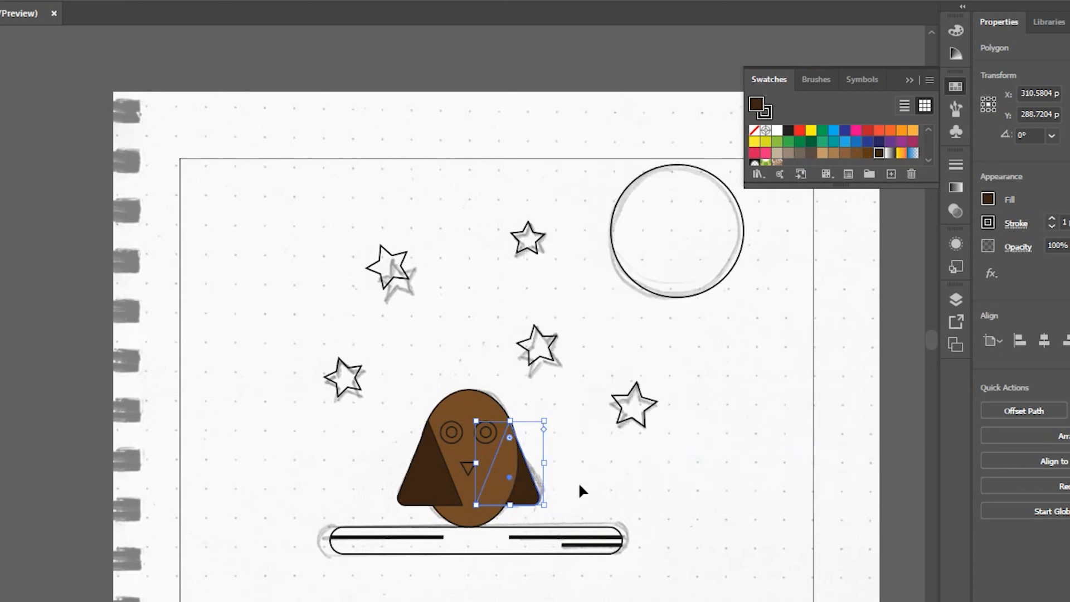
Send the left wing triangle backward in the stacking order, behind the bird's body, and deselect it.
left_click(440, 491)
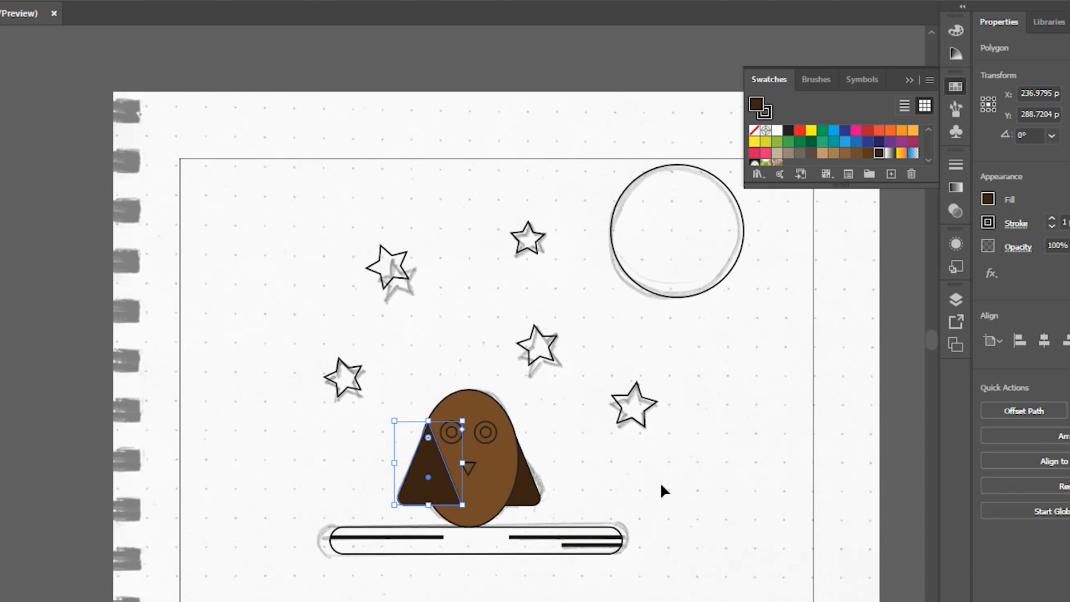
key("a")
key("ctrl+bracketleft")
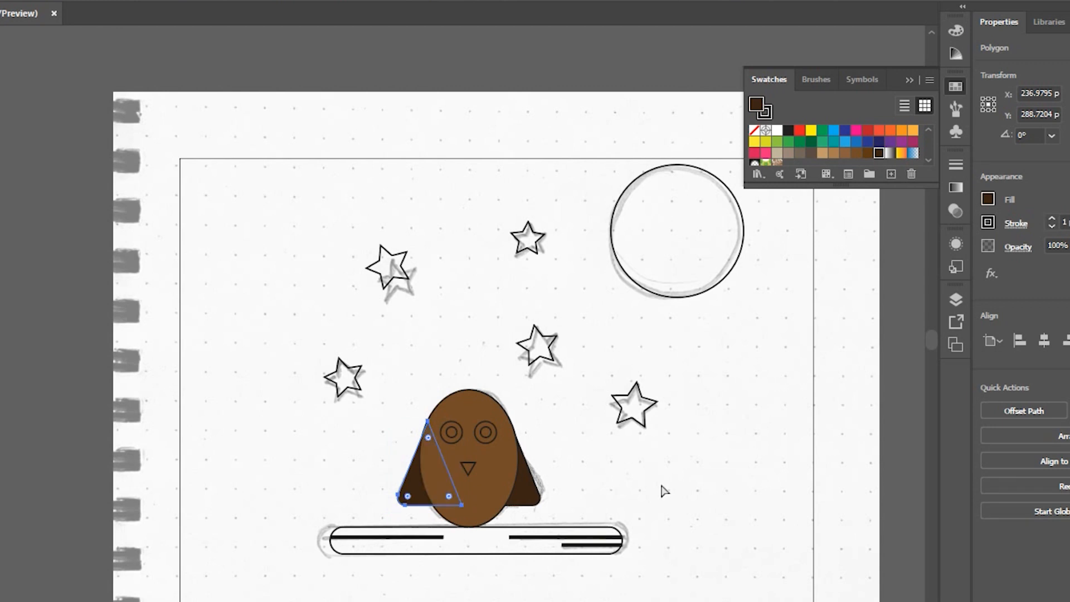
key("v")
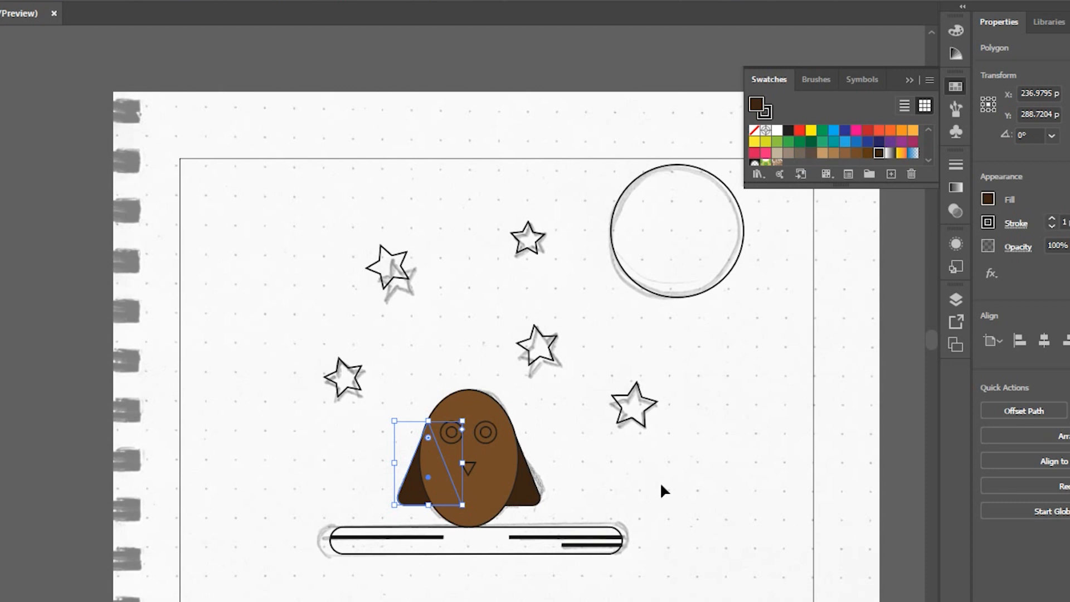
left_click(660, 481)
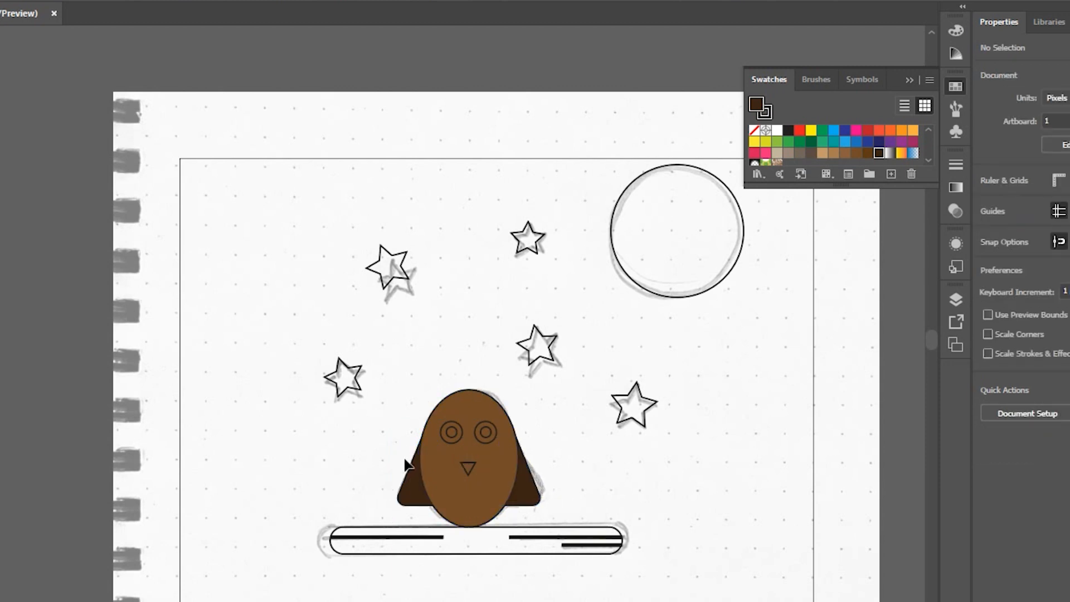
Remove the stroke from the bird's body ellipse by setting it to None.
left_click(444, 499)
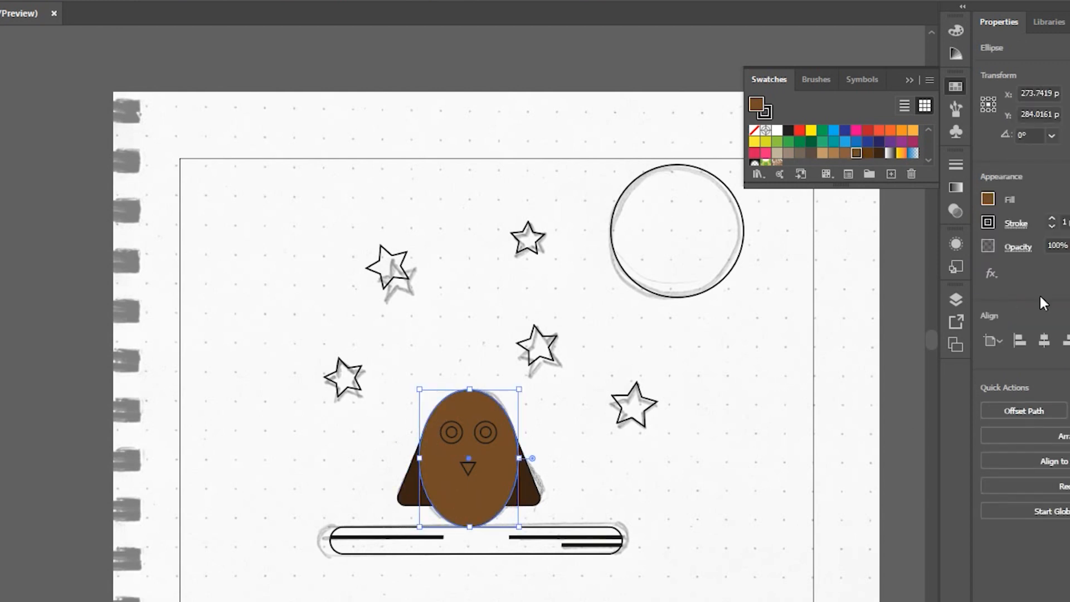
left_click(990, 221)
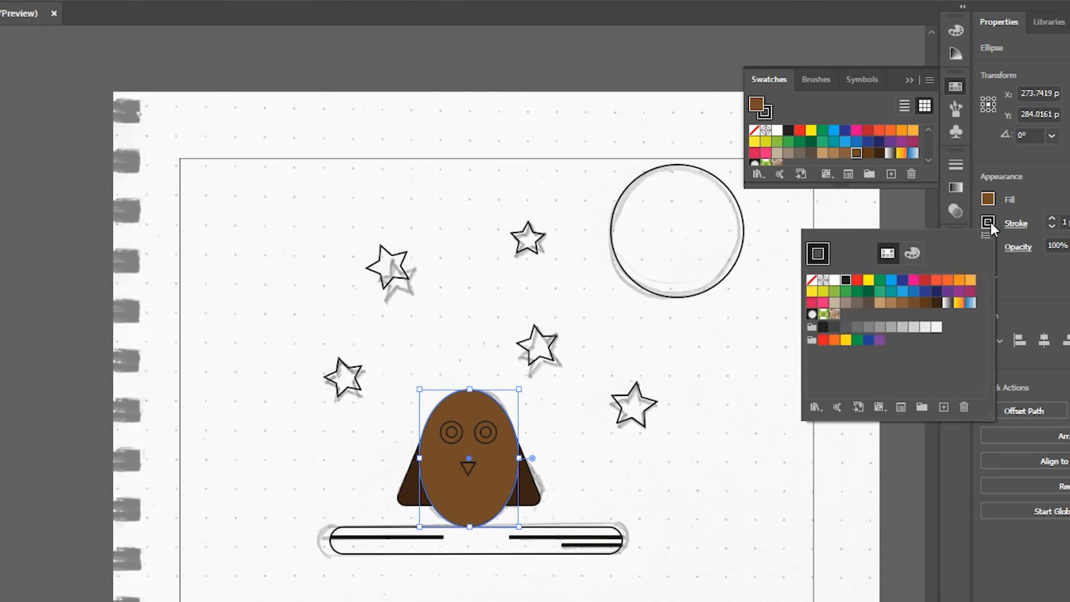
left_click(815, 283)
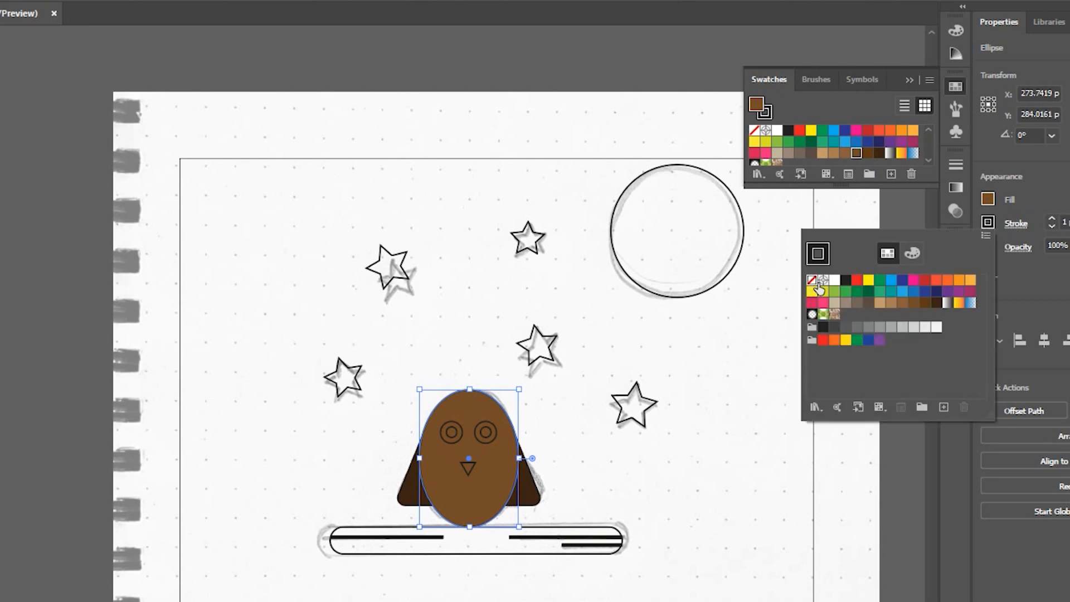
Select both wing triangles together, set their stroke to None, and deselect them.
left_click(539, 500)
left_click(532, 496)
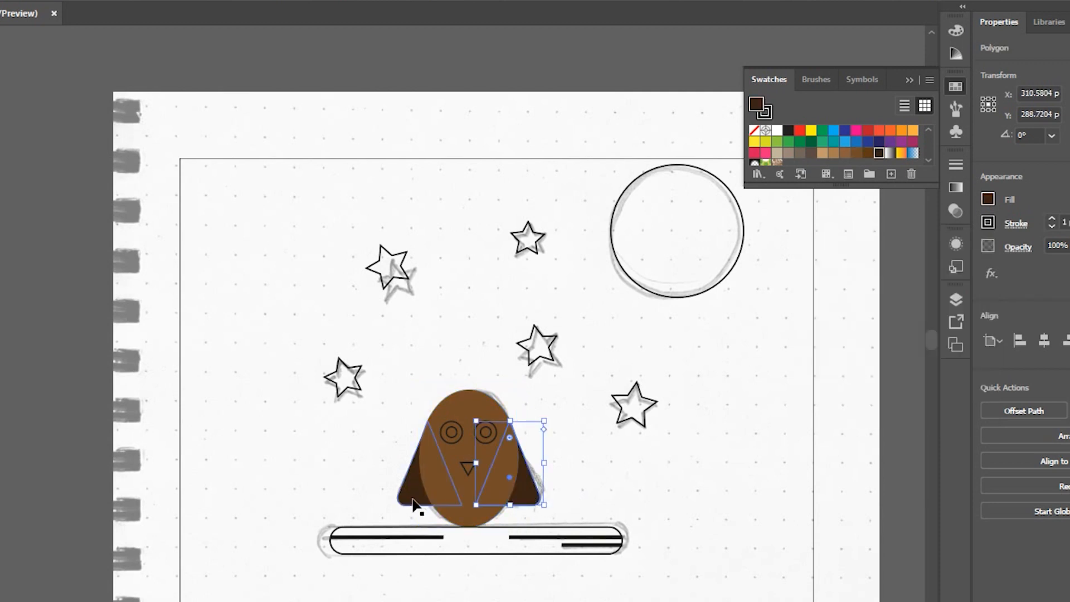
left_click(413, 504, "shift")
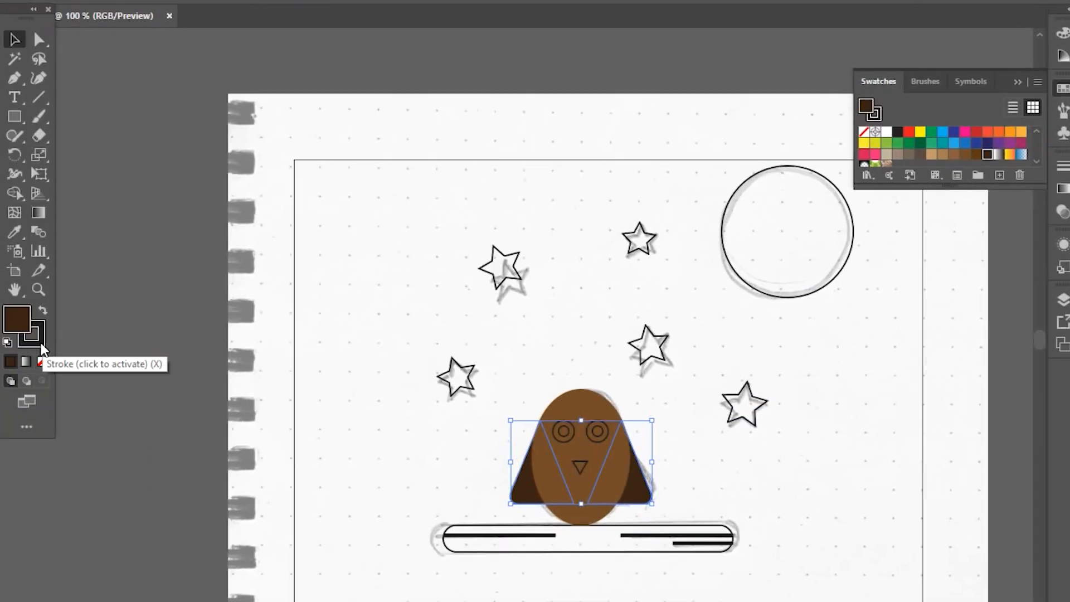
left_click(39, 336)
left_click(42, 362)
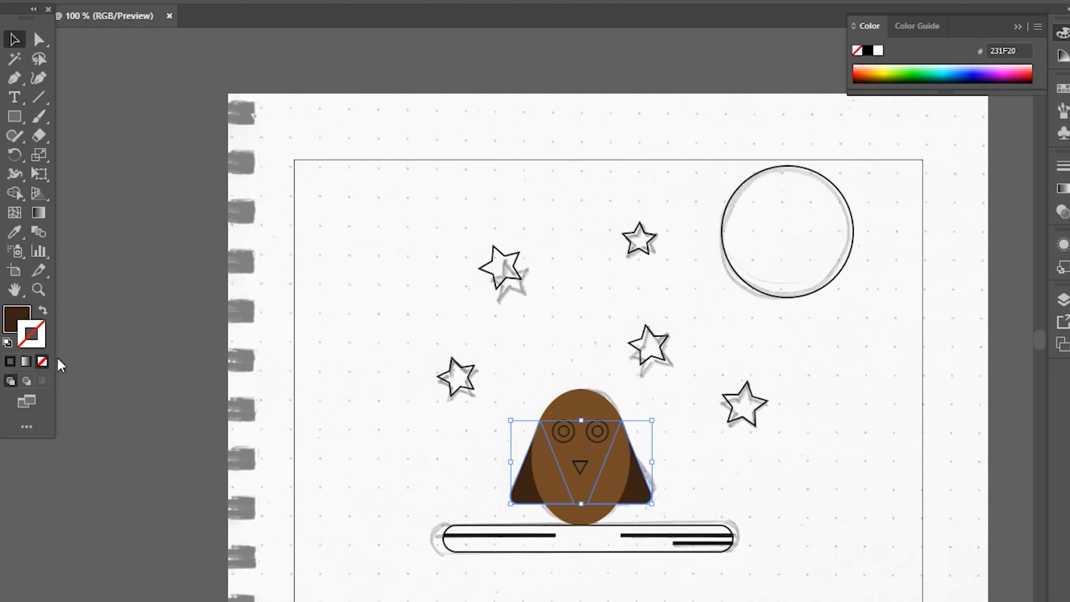
left_click(736, 437)
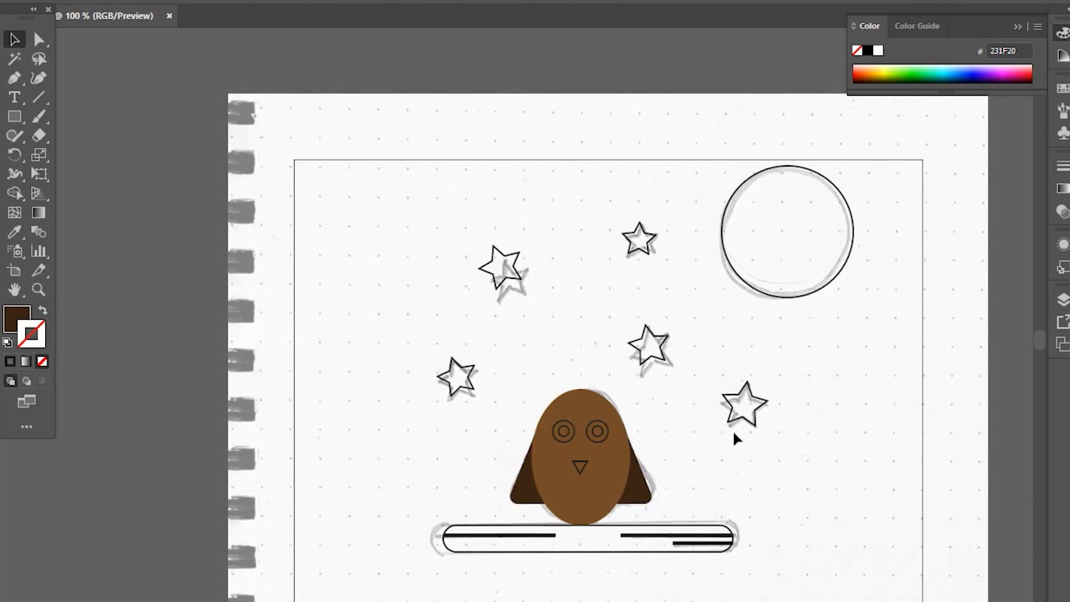
left_click(566, 432)
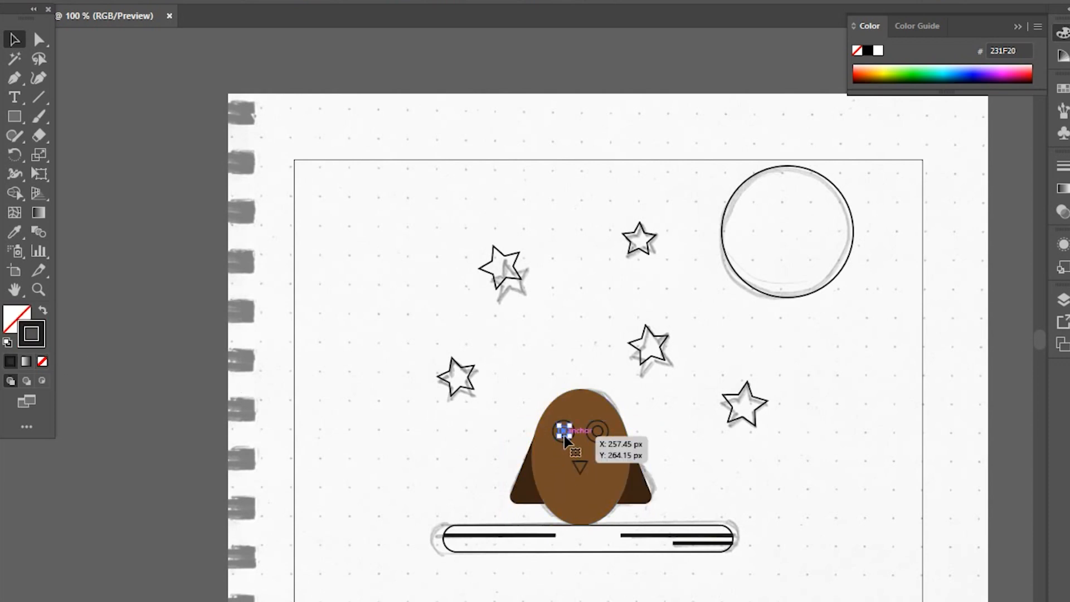
left_click(597, 432, "shift")
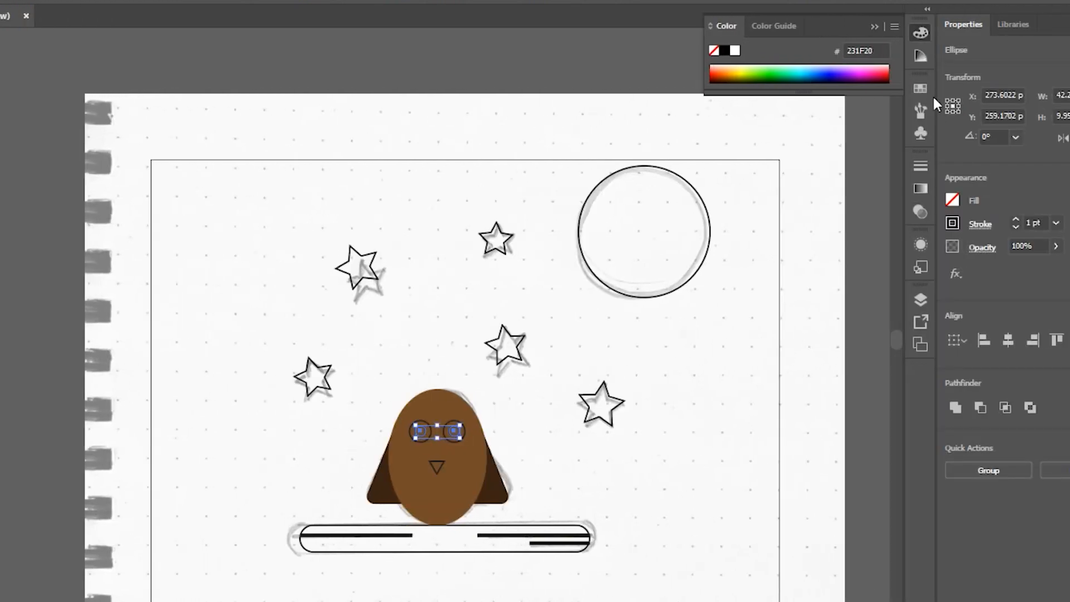
left_click(539, 457)
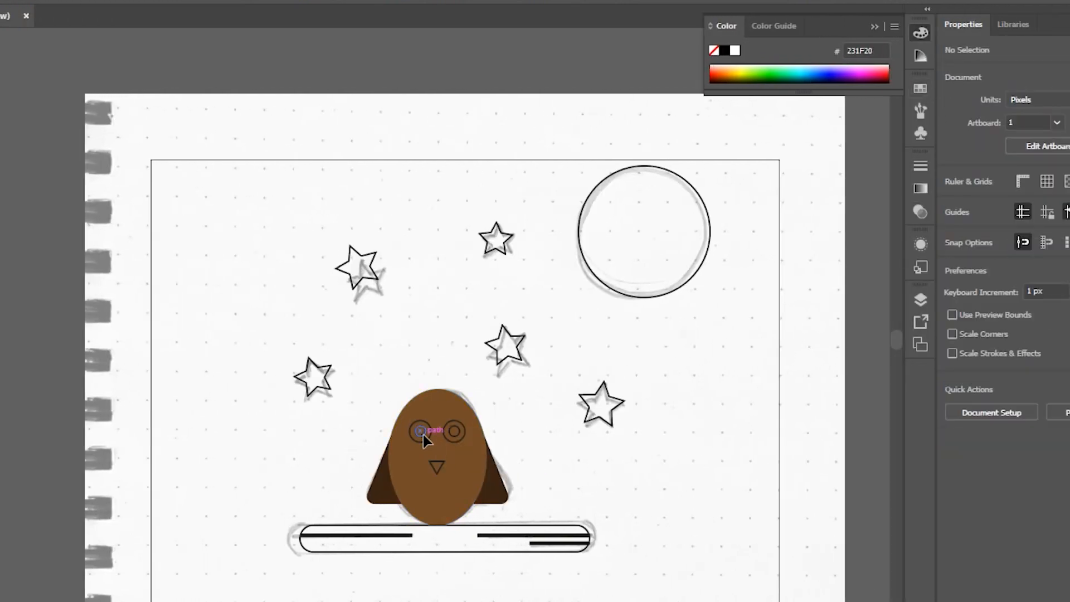
Fill the inner circles of both of the bird's eyes with the Black swatch and deselect them.
left_click(423, 435)
left_click(459, 429, "shift")
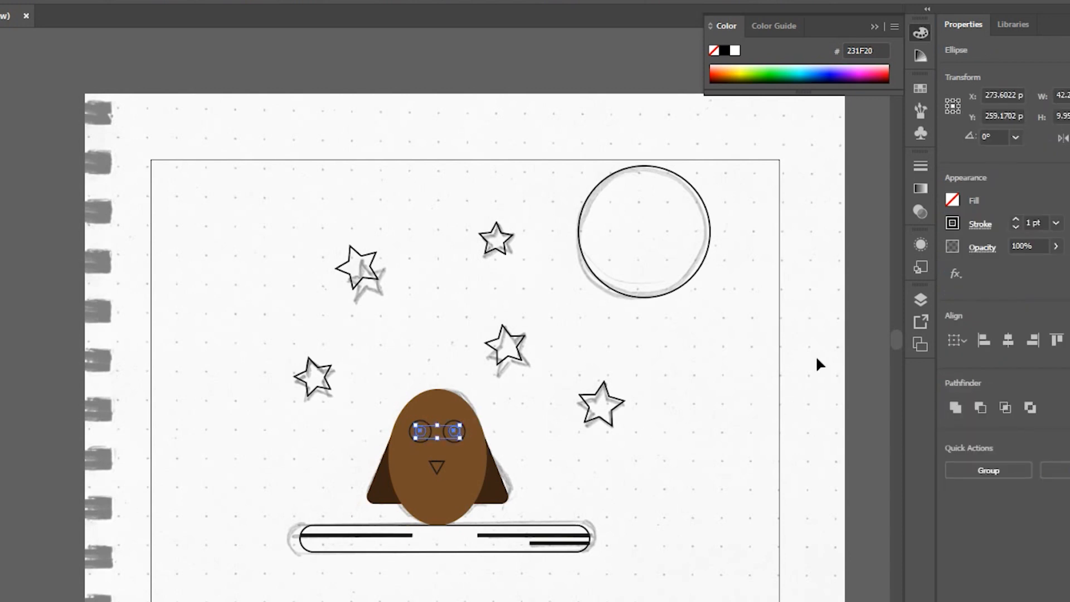
left_click(925, 88)
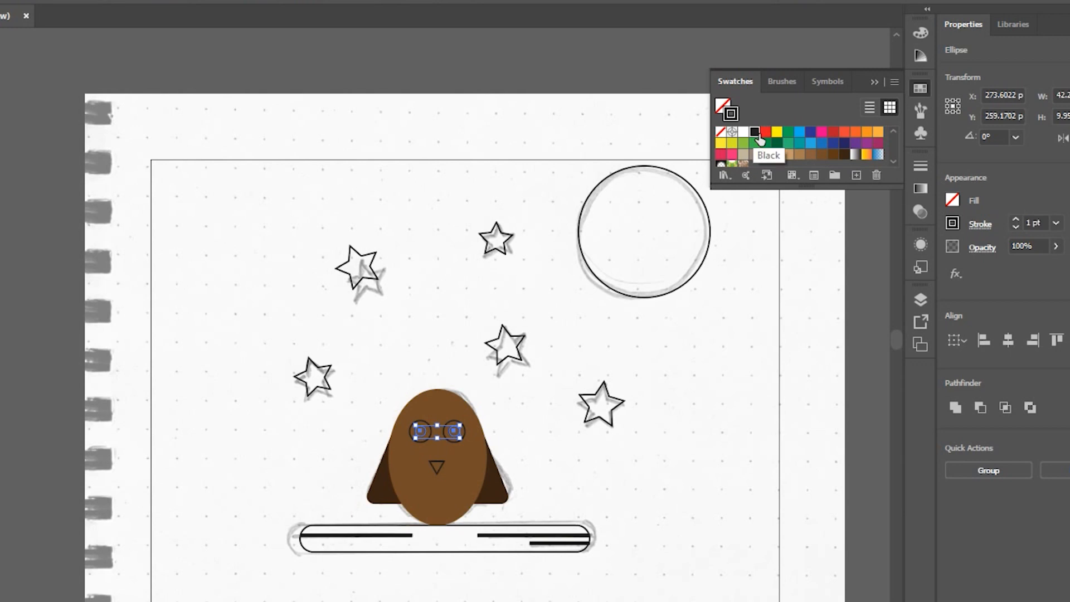
left_click(722, 104)
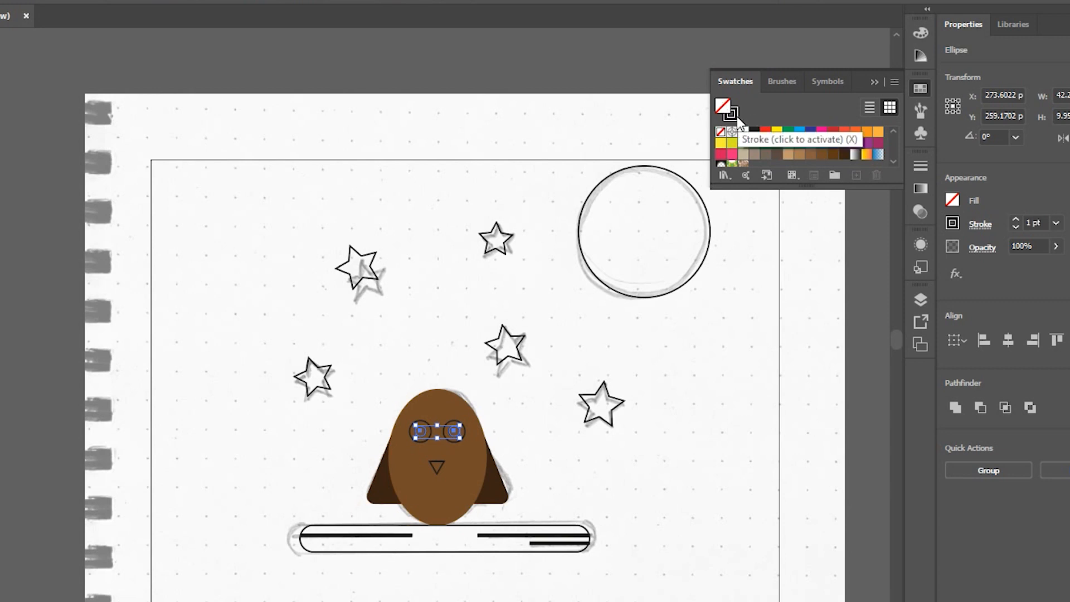
left_click(737, 116)
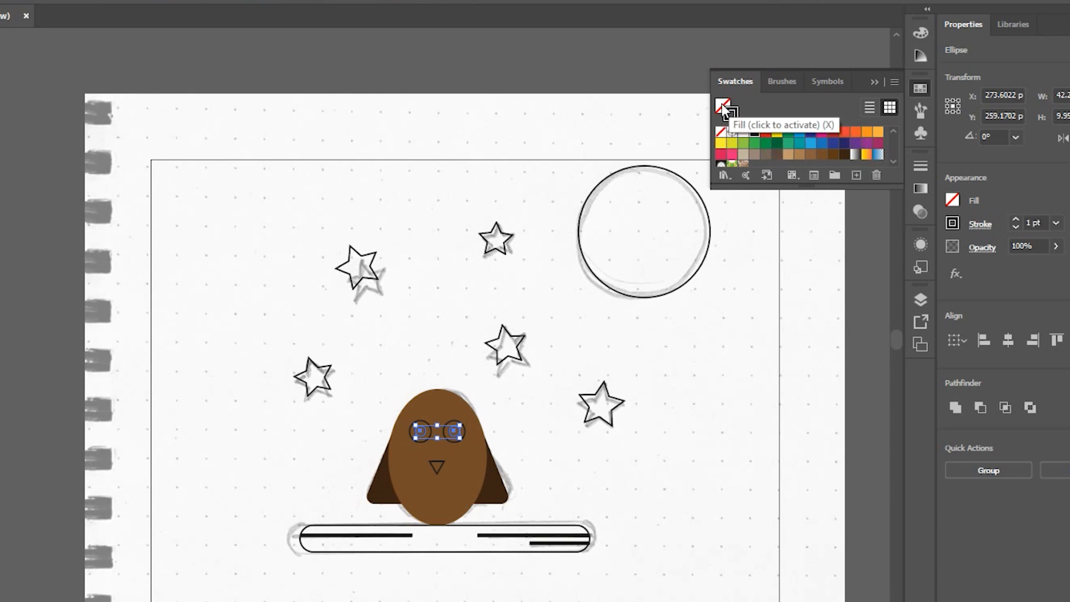
left_click(722, 104)
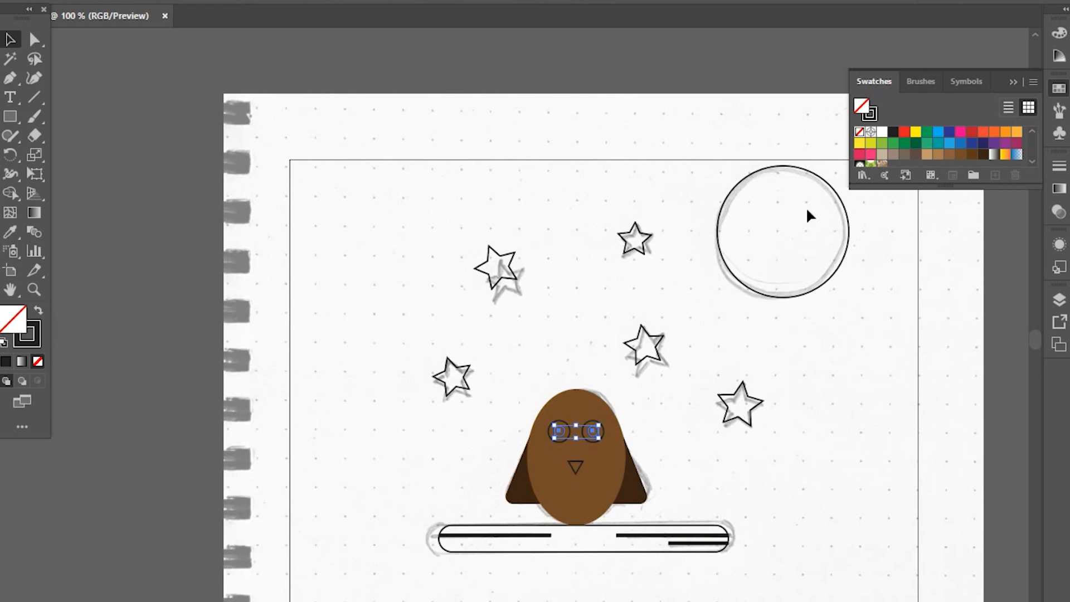
left_click(894, 132)
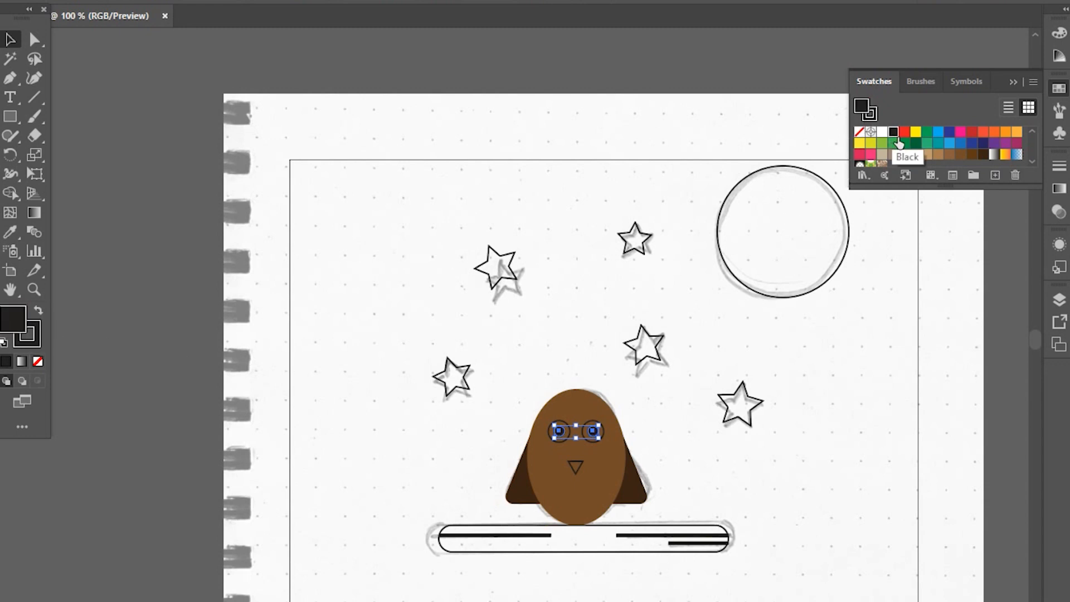
left_click(569, 589)
Remove the stroke from the rounded branch shape and fill it with the darkest brown swatch.
left_click(586, 553)
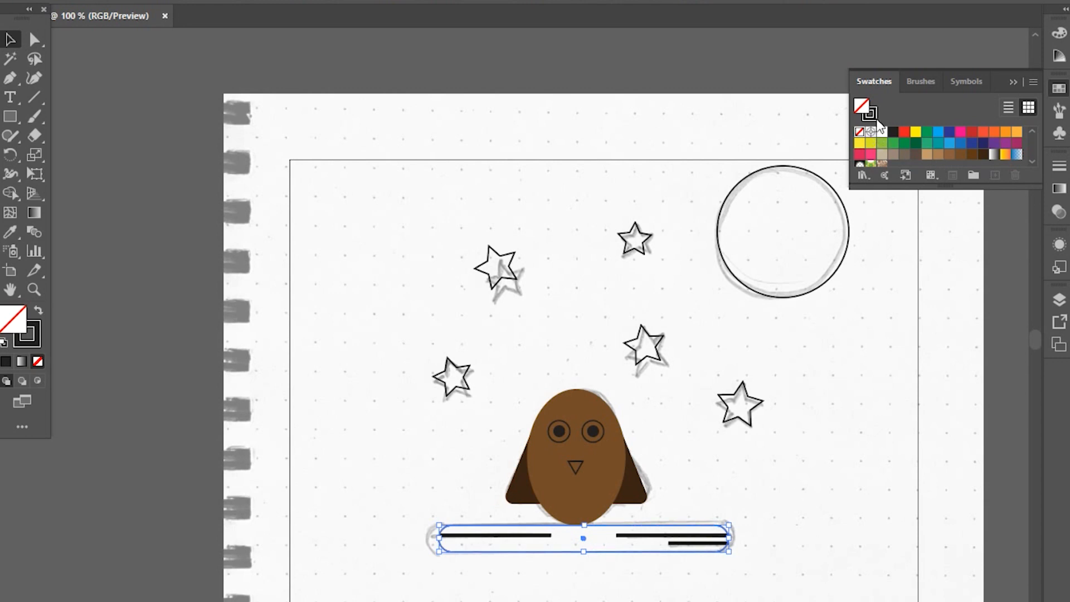
left_click(870, 114)
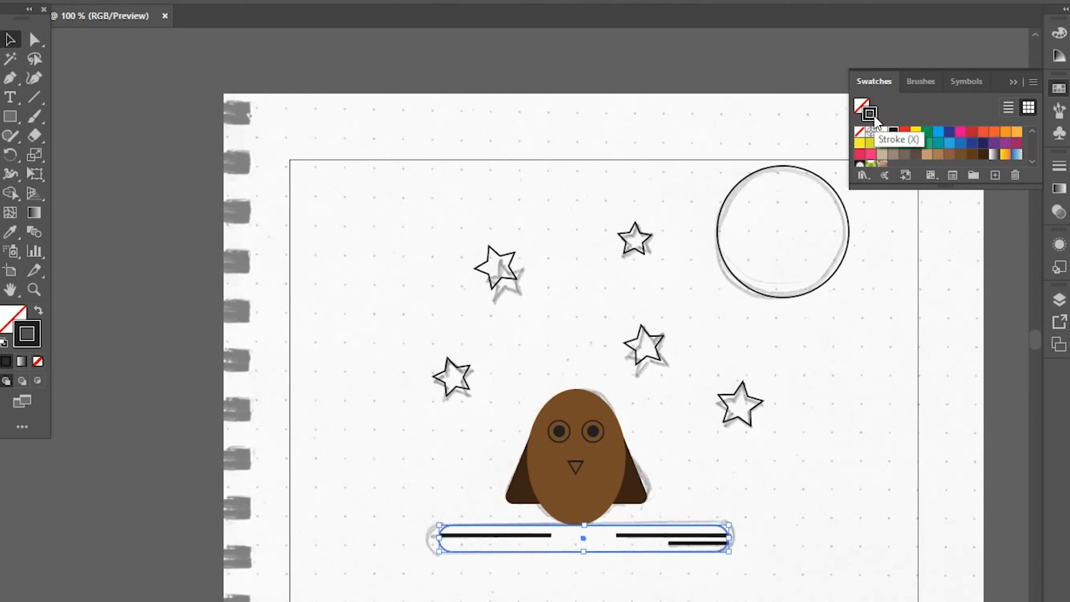
left_click(867, 133)
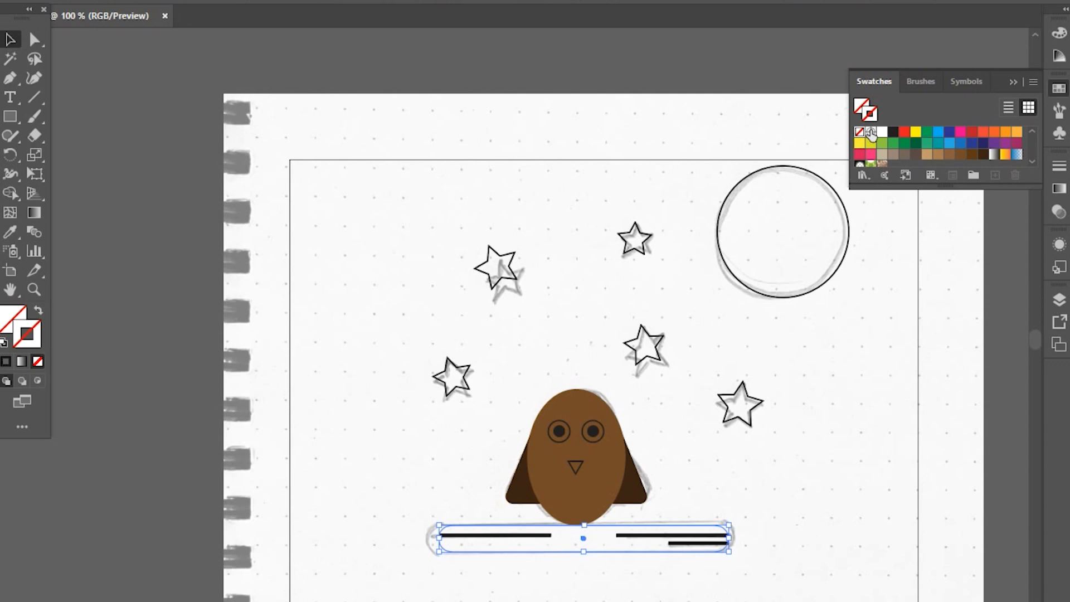
left_click(862, 105)
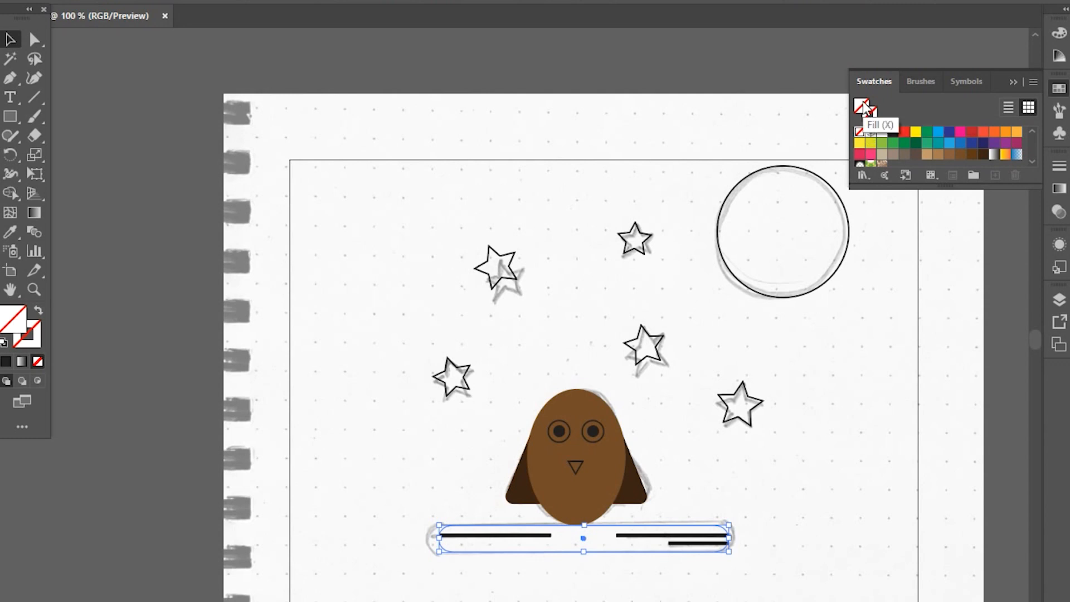
left_click(994, 162)
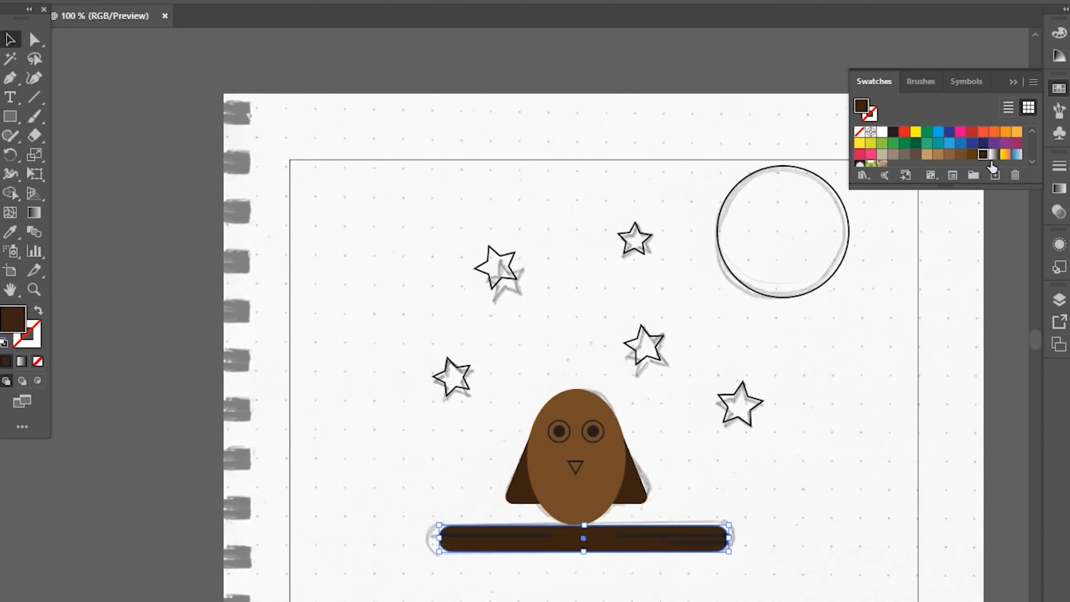
Fill the moon circle and all five stars with the white swatch, and close the swatches.
left_click(839, 277)
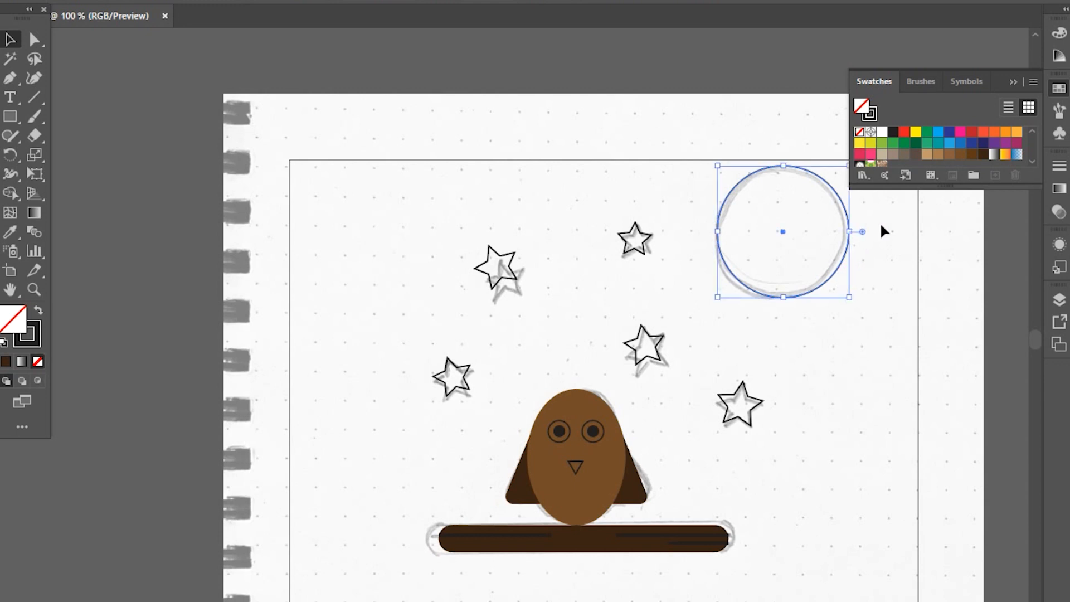
left_click(882, 132)
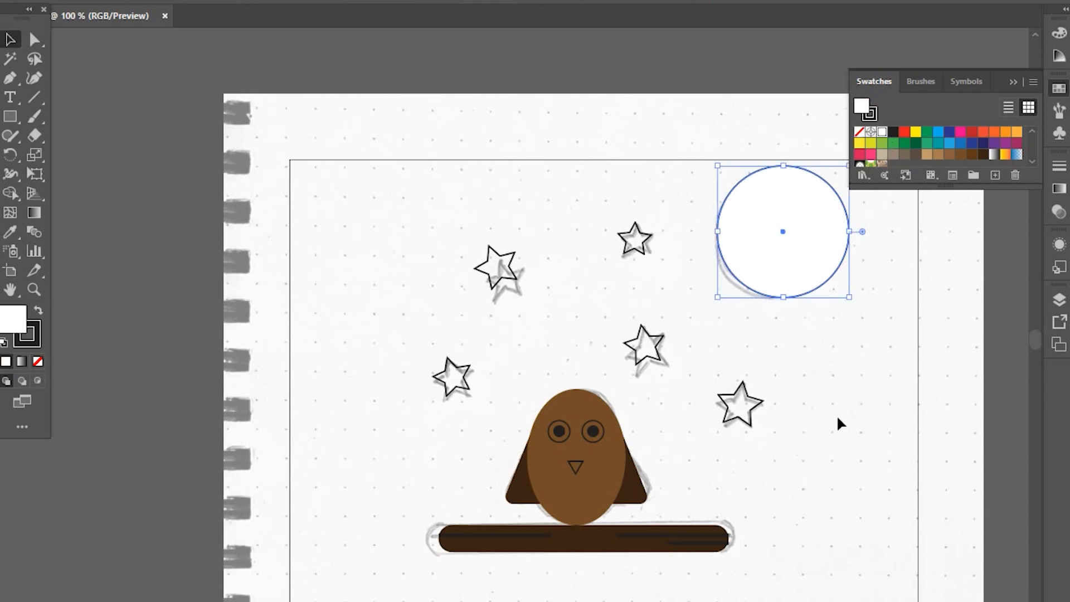
left_click(483, 261)
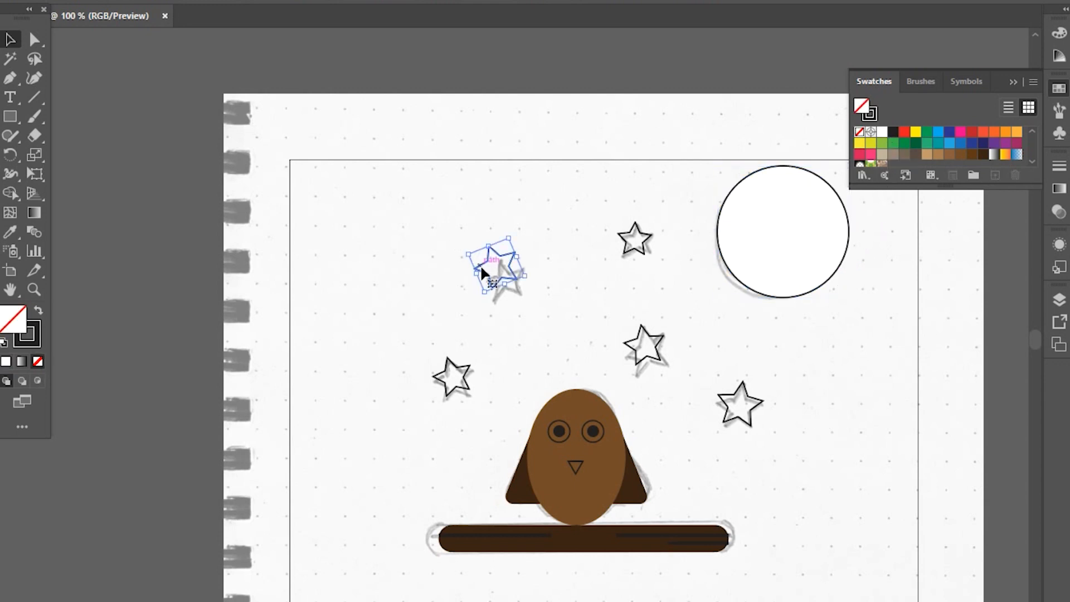
left_click(466, 372, "shift")
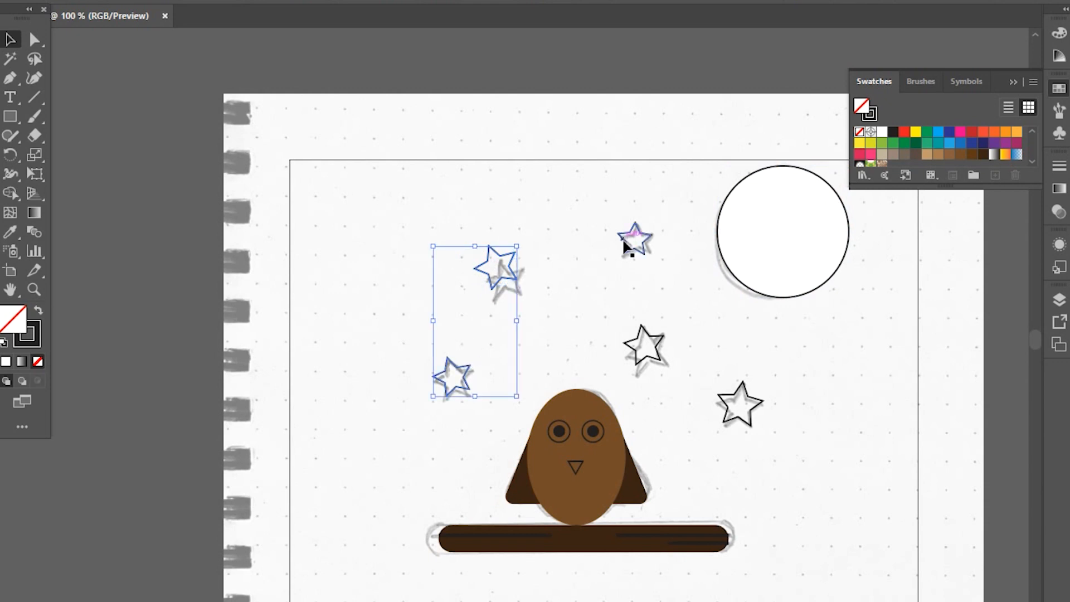
left_click(627, 246, "shift")
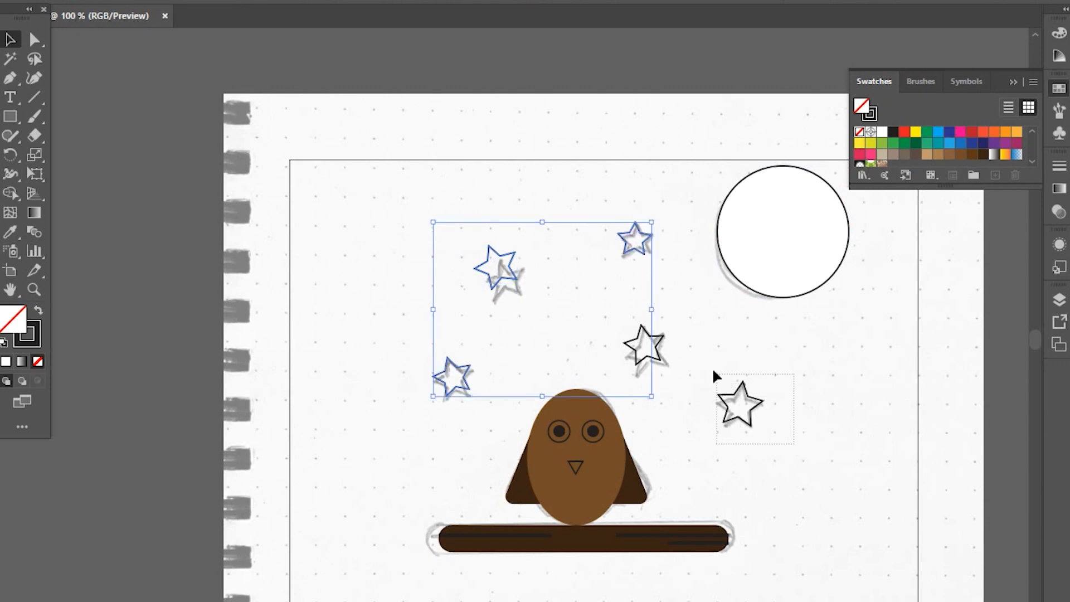
left_click(660, 342, "shift")
left_click(734, 391, "shift")
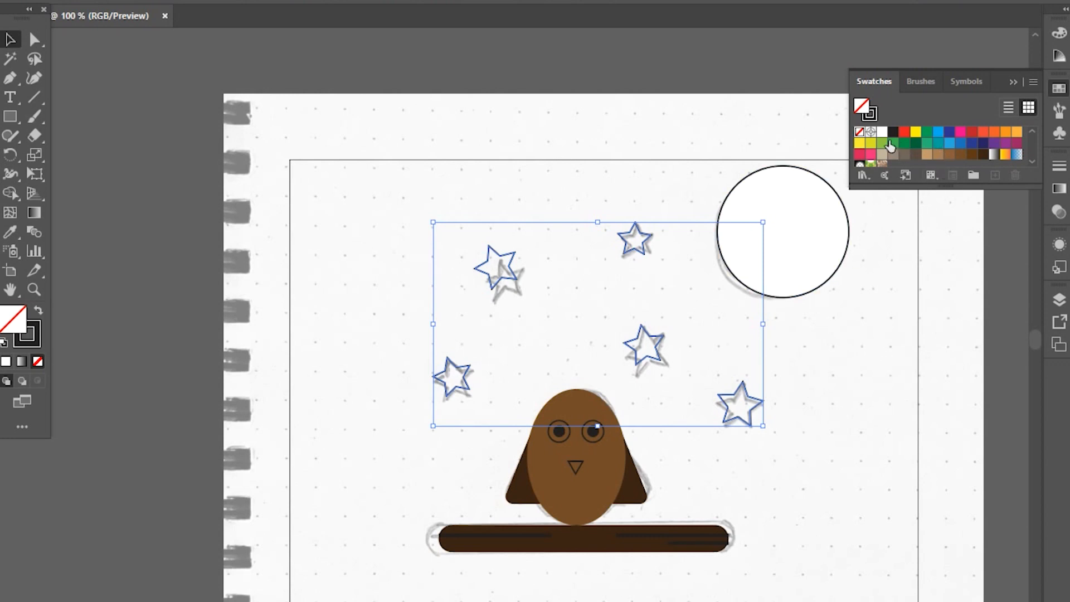
left_click(882, 131)
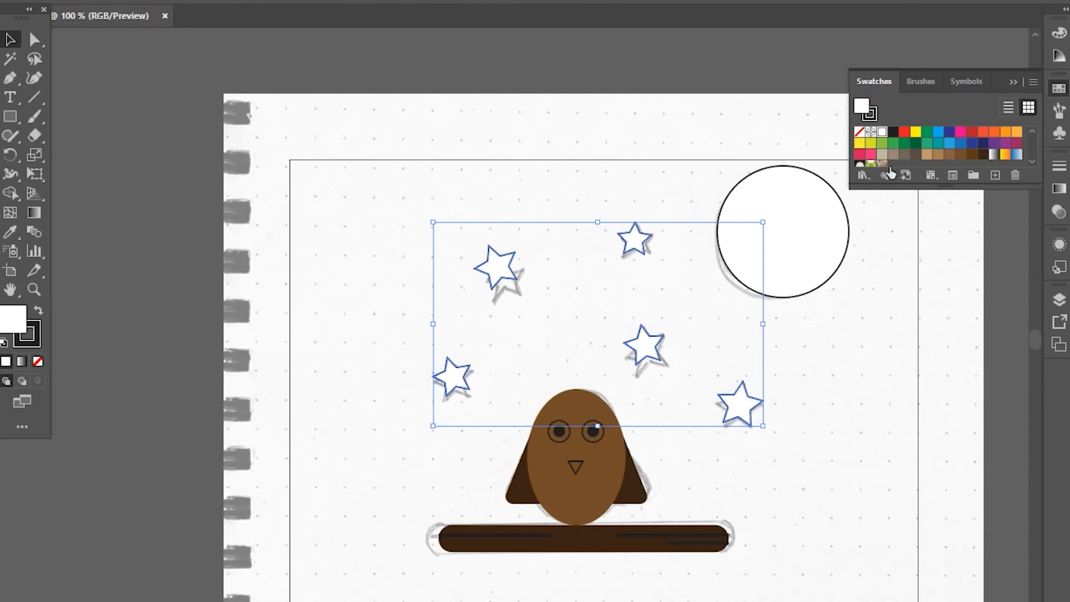
left_click(1014, 83)
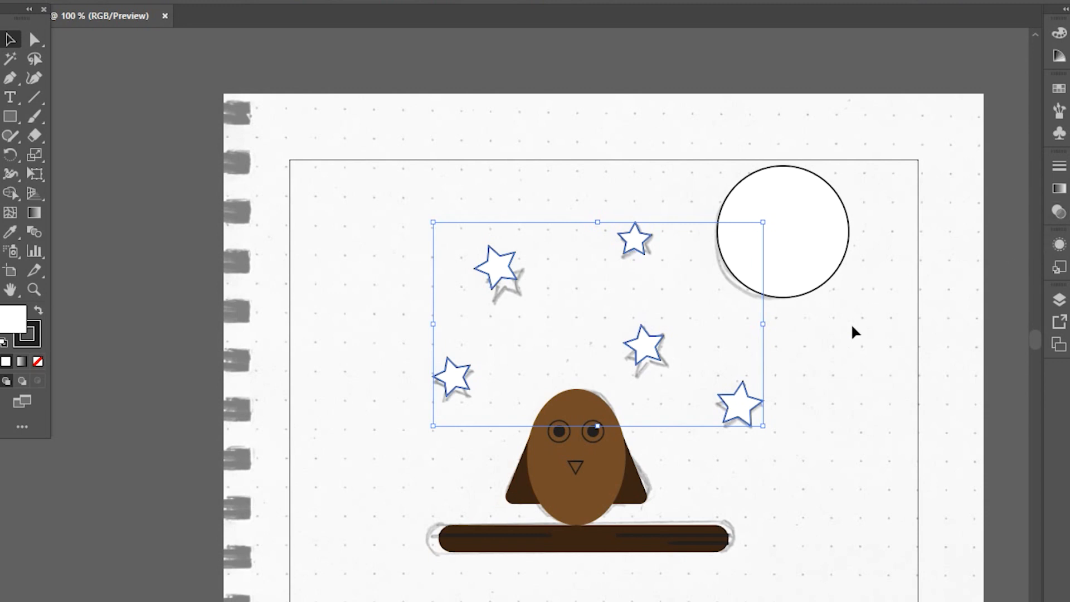
scroll(861, 330, "down", 1)
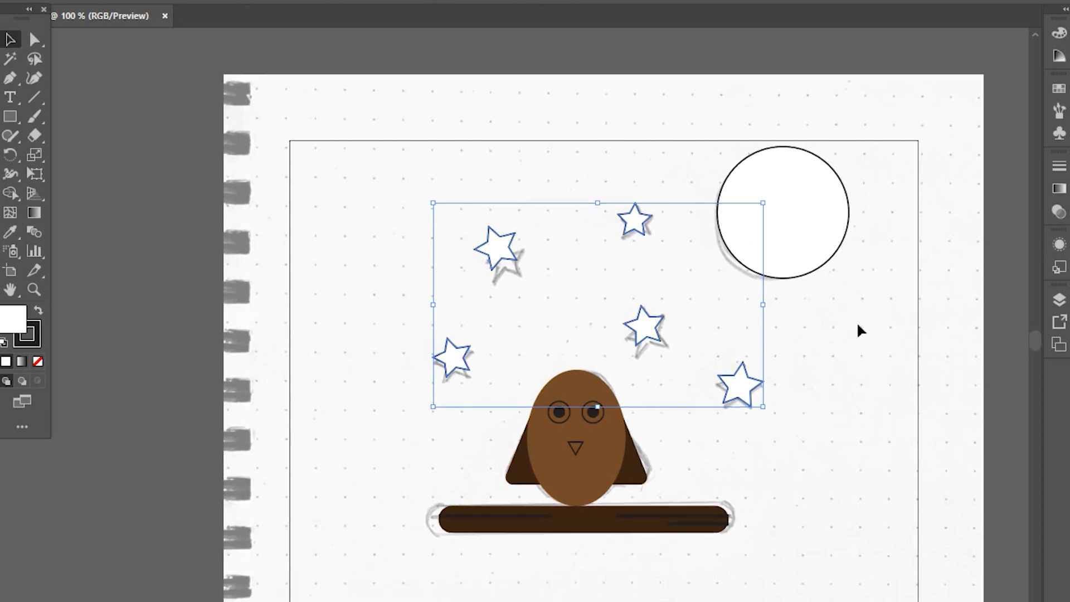
key("ctrl+minus")
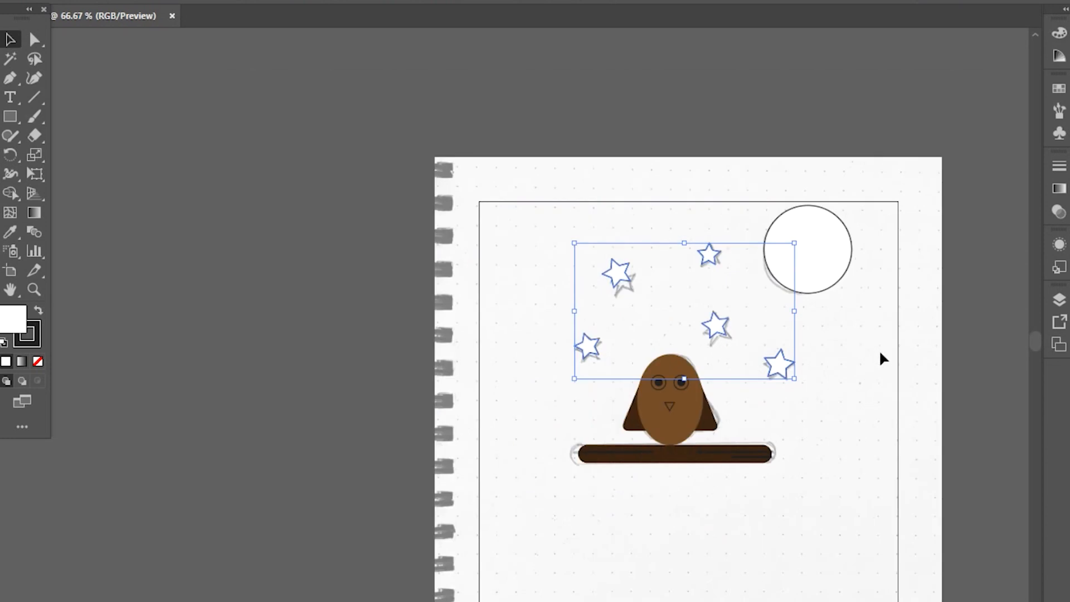
Draw a rectangle covering the sketch's whole square frame and set its stroke to None.
left_click(11, 118)
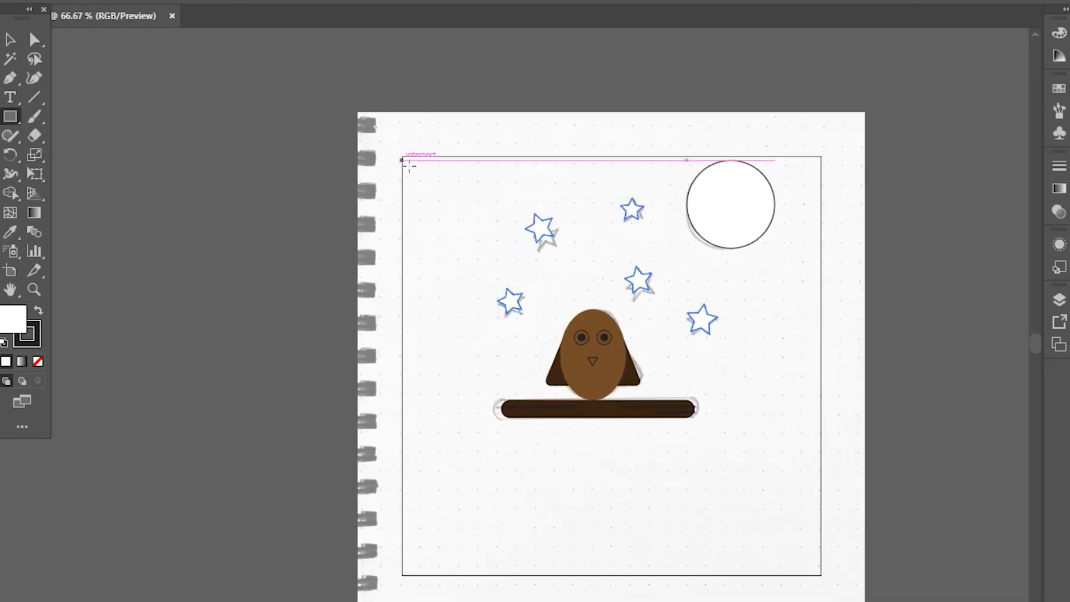
left_click_drag(403, 158, 827, 579)
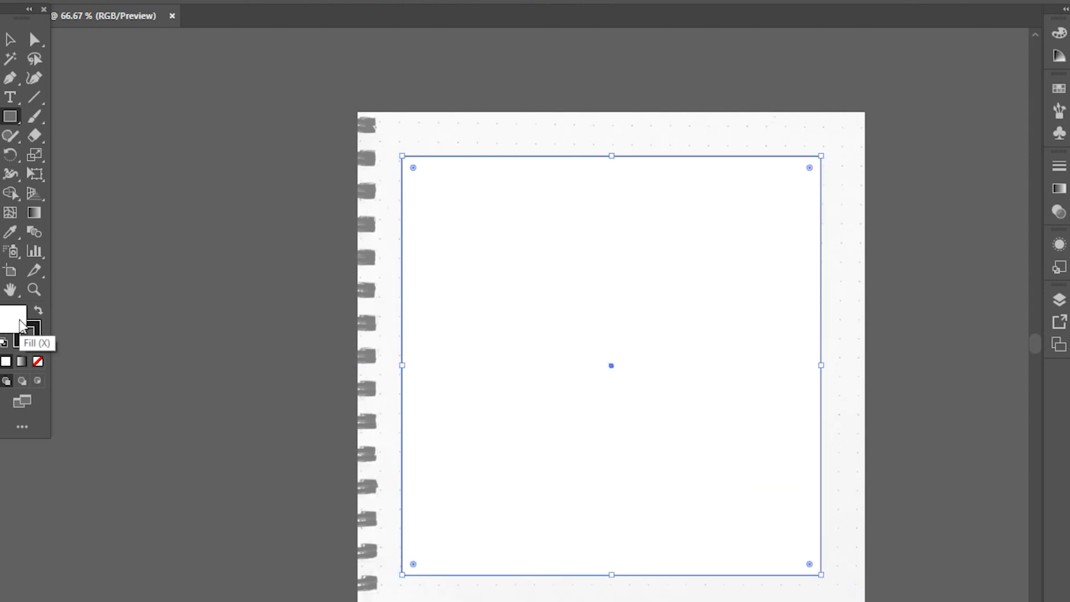
left_click(35, 341)
left_click(38, 361)
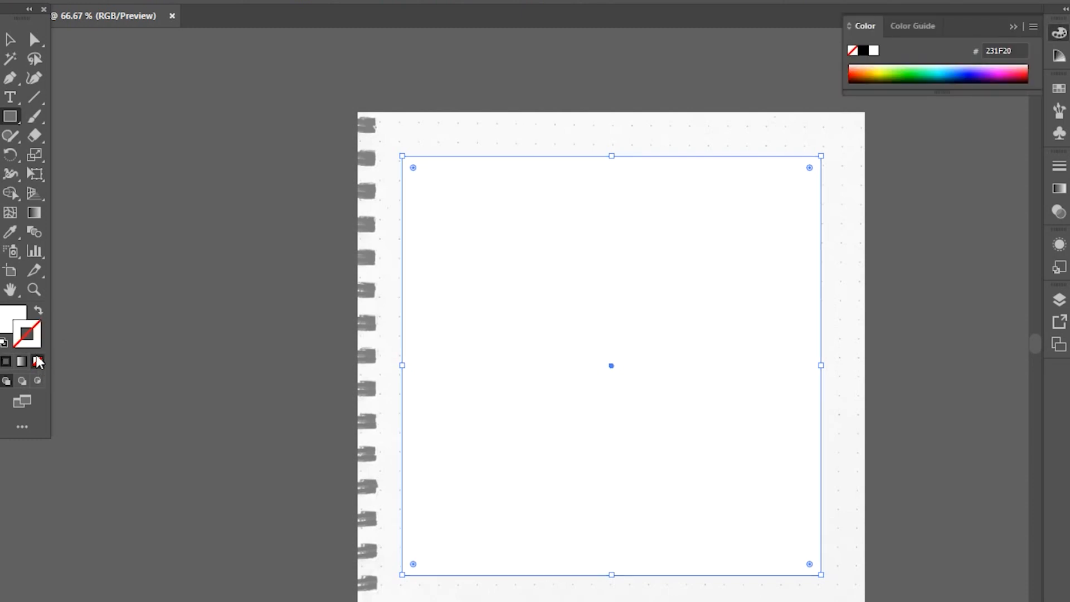
Fill the new background rectangle with the dark grey 3F3F3F.
left_click(15, 316)
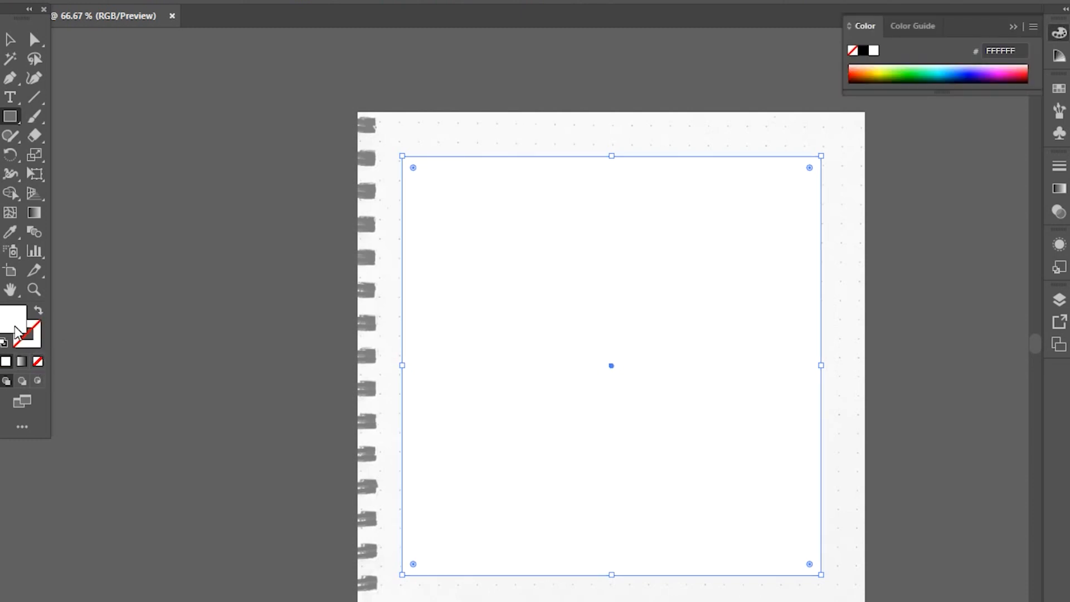
double_click(20, 329)
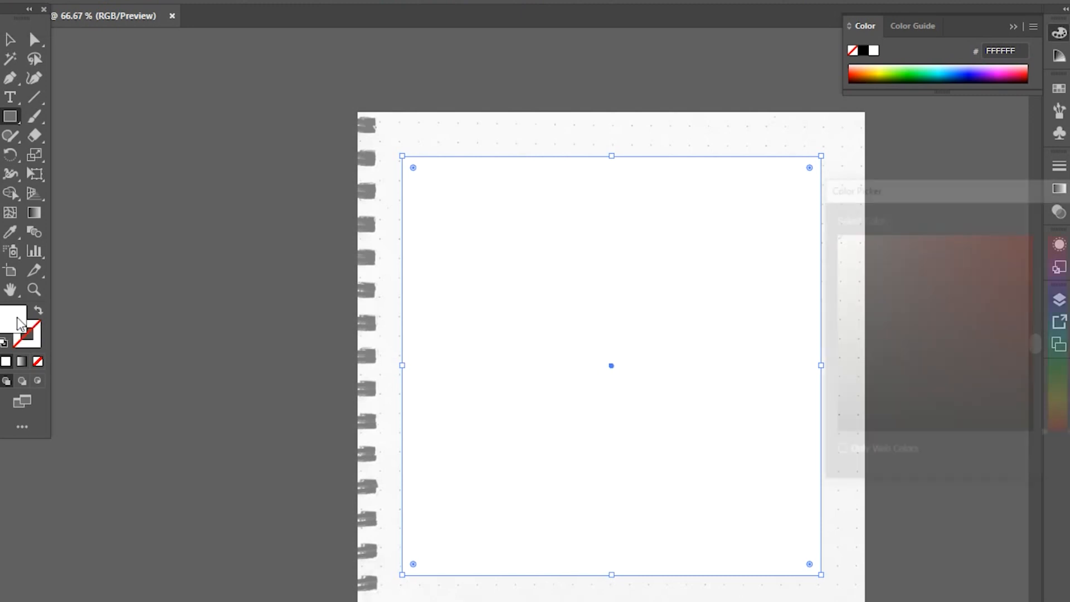
left_click_drag(942, 202, 768, 247)
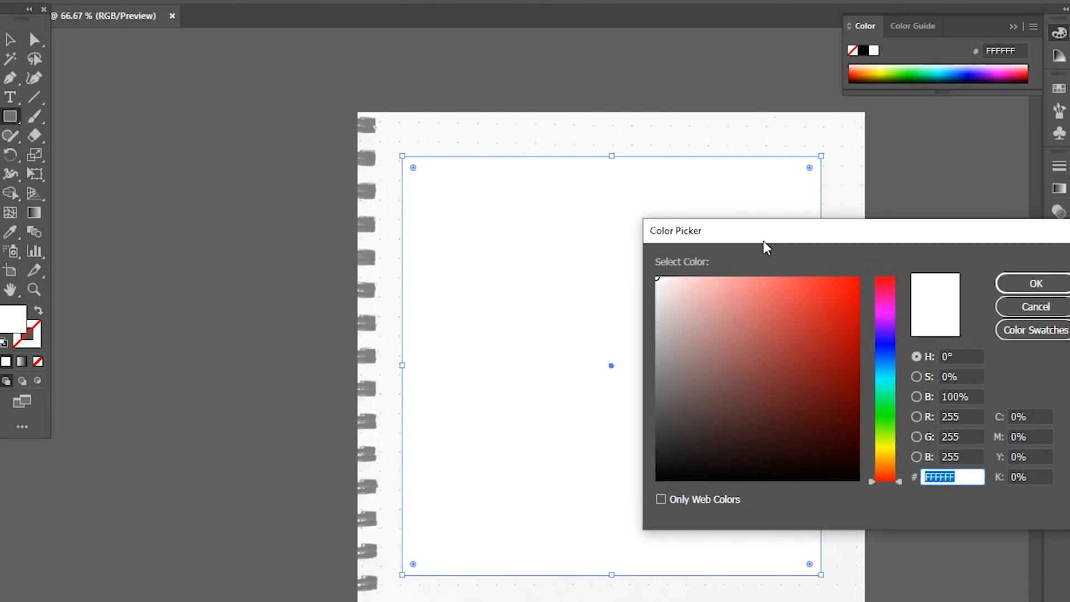
left_click_drag(662, 444, 664, 449)
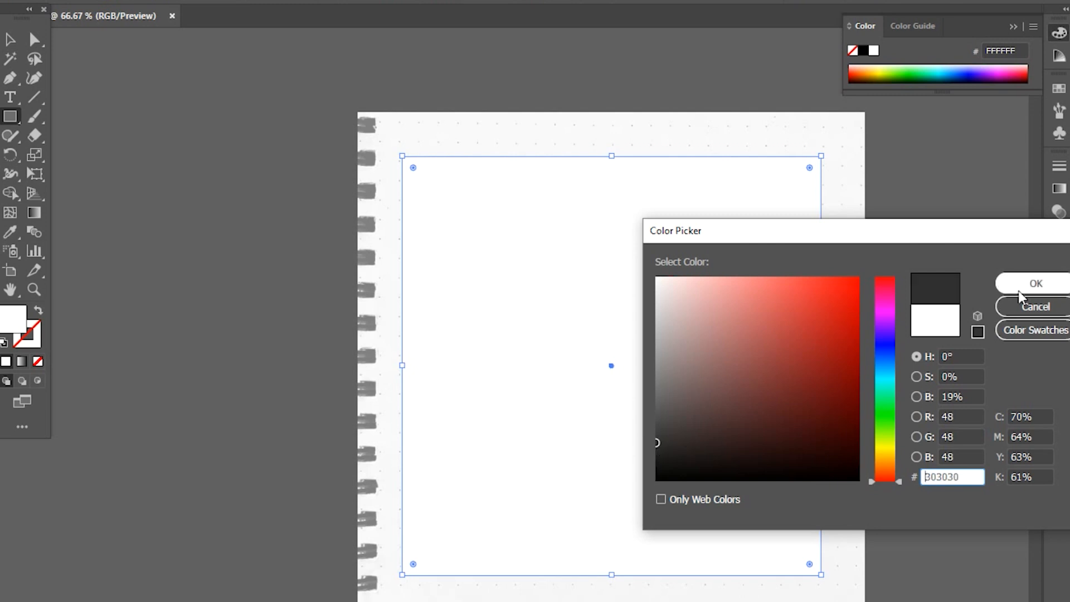
left_click_drag(664, 445, 652, 437)
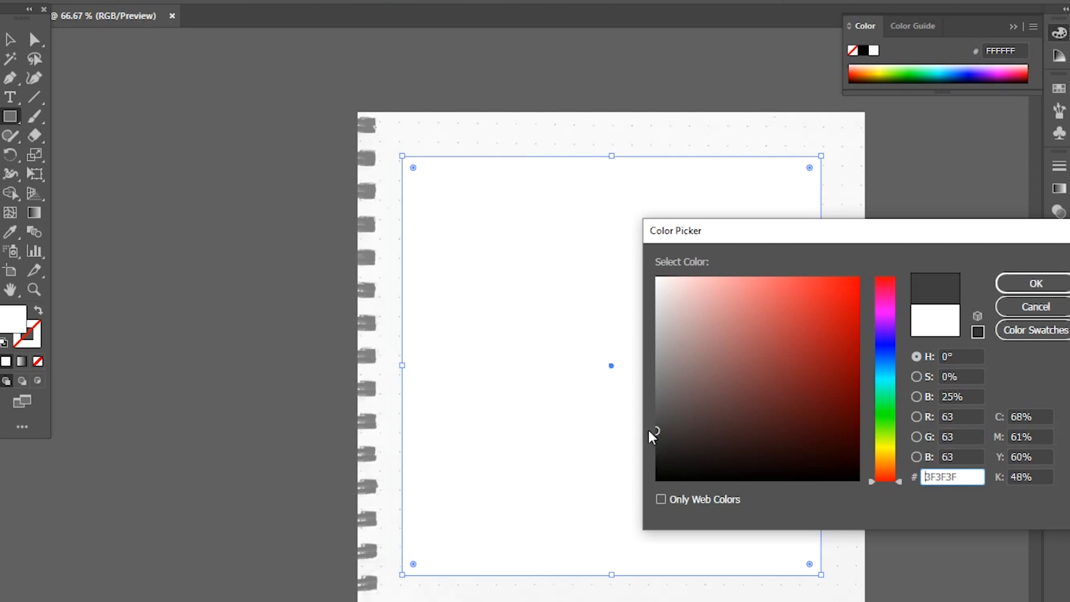
left_click(1027, 285)
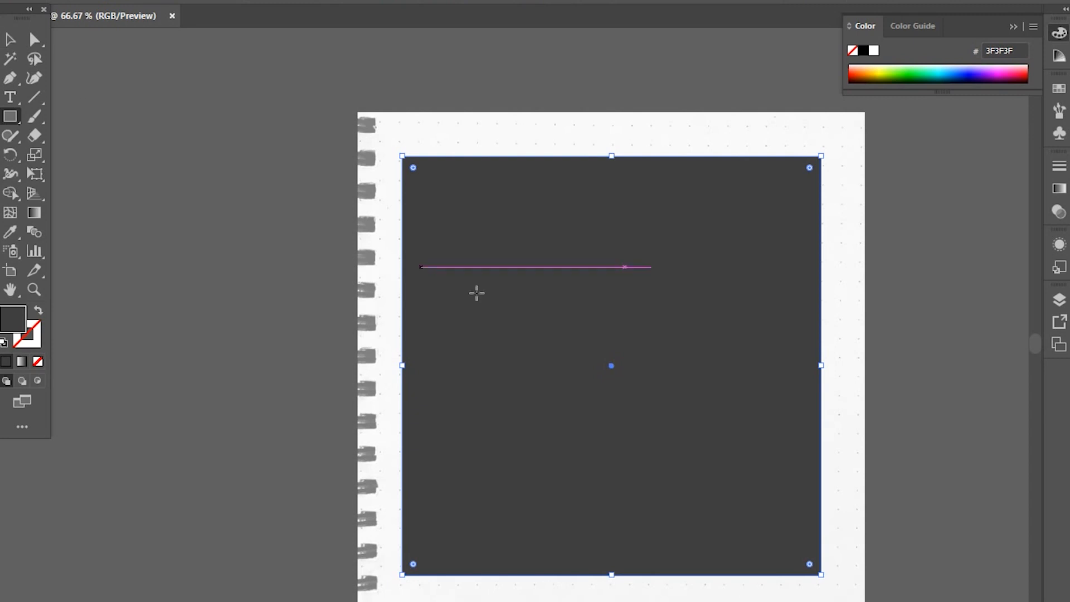
Send the background rectangle to the back, behind the bird, branch, moon and stars.
right_click(478, 289)
mouse_move(564, 511)
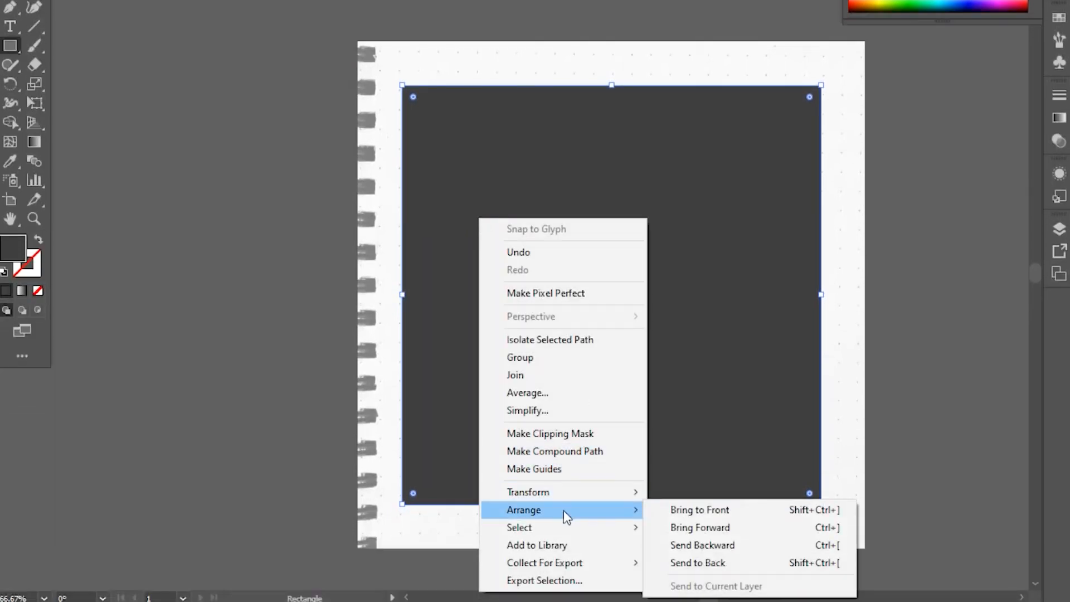
left_click(726, 563)
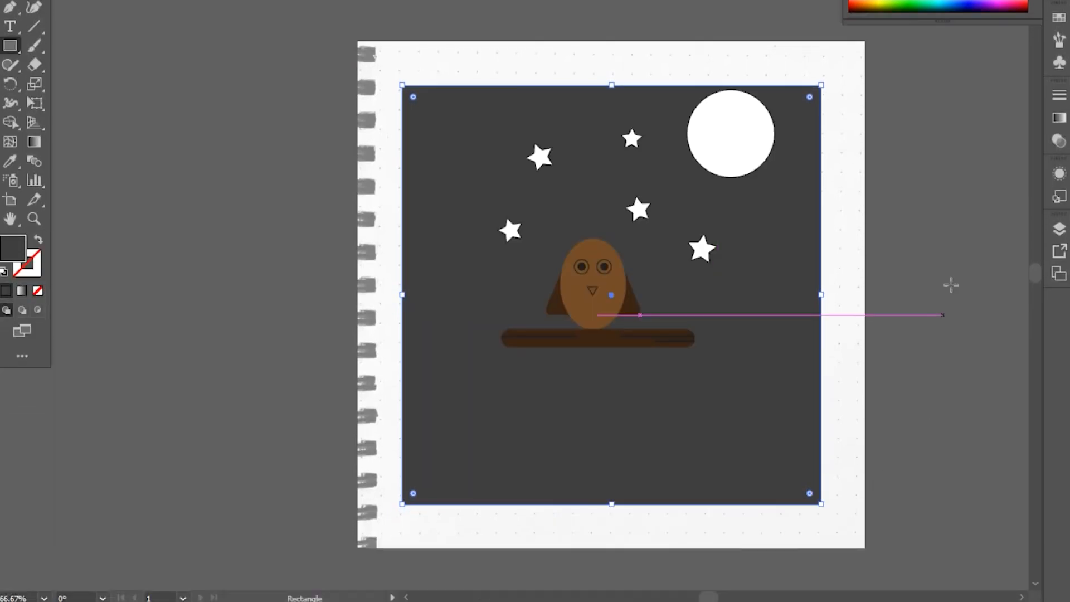
Select all five stars and the moon together and remove their stroke.
scroll(616, 177, "up", 3)
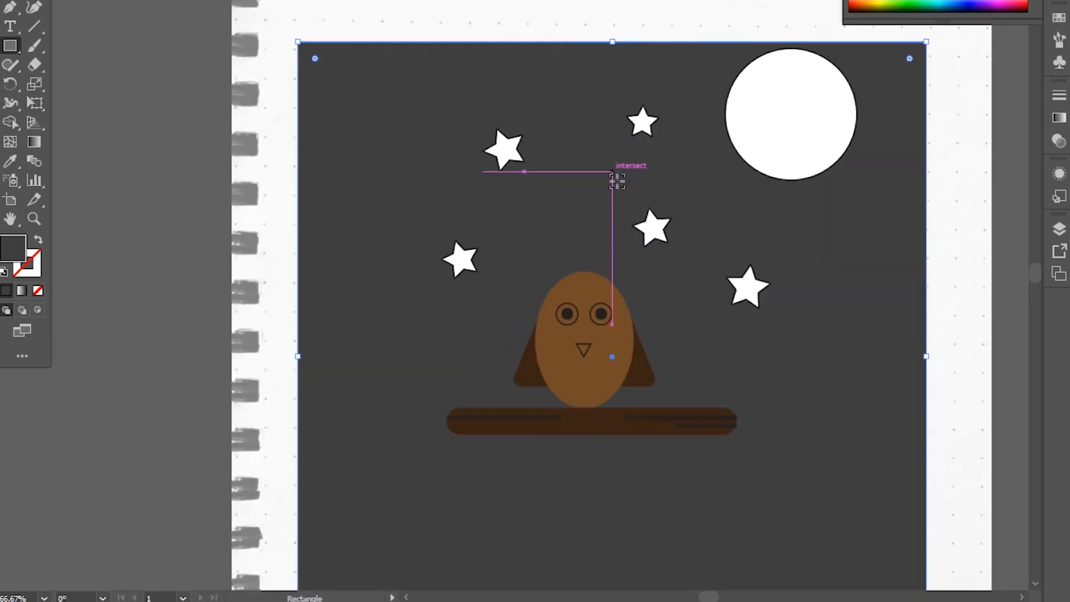
key("v")
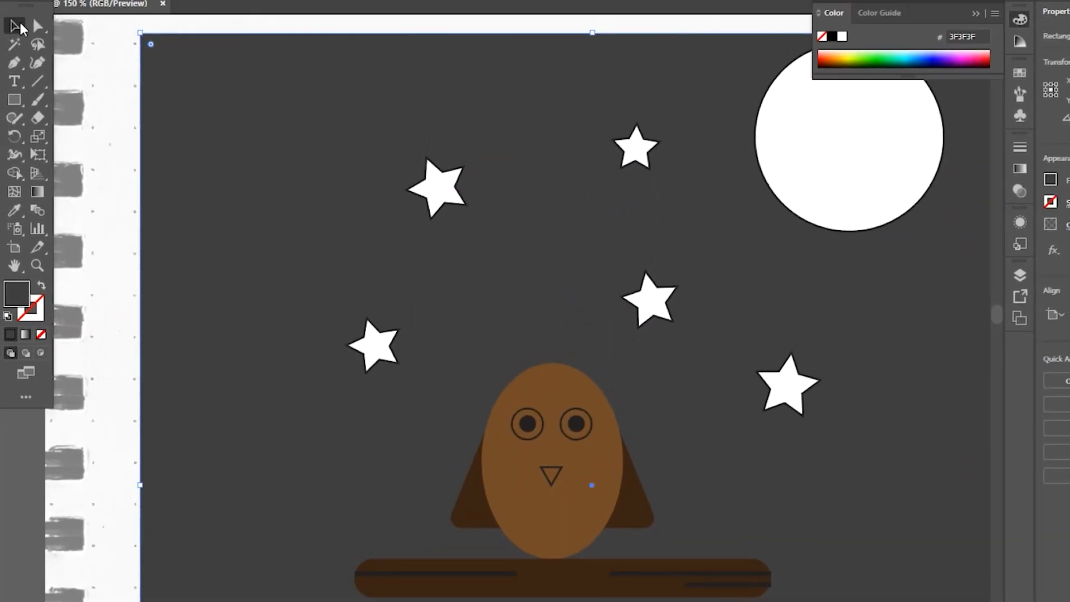
left_click(110, 129)
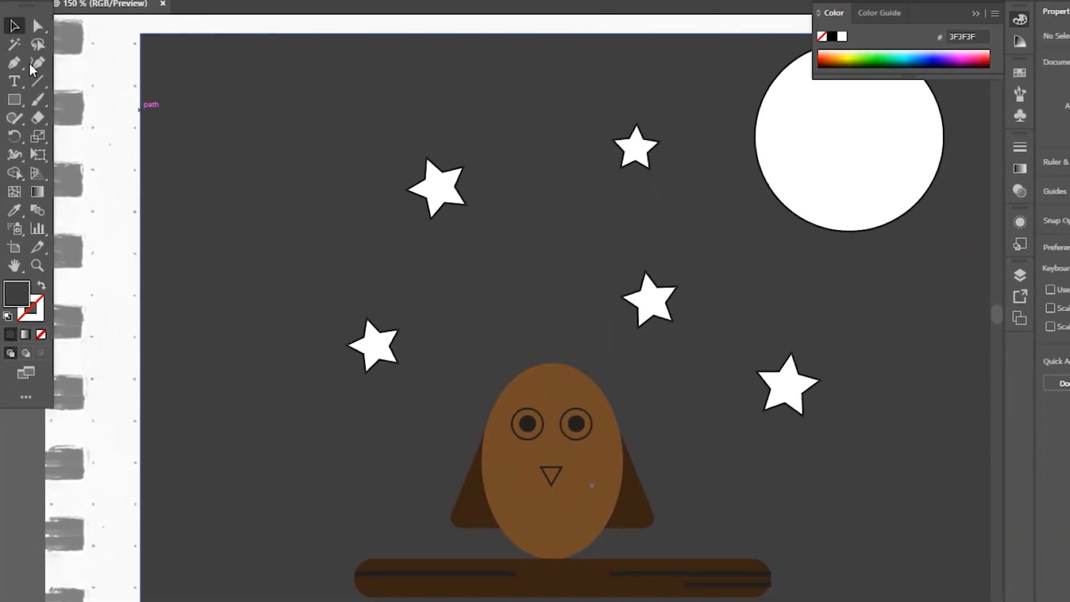
left_click(373, 346)
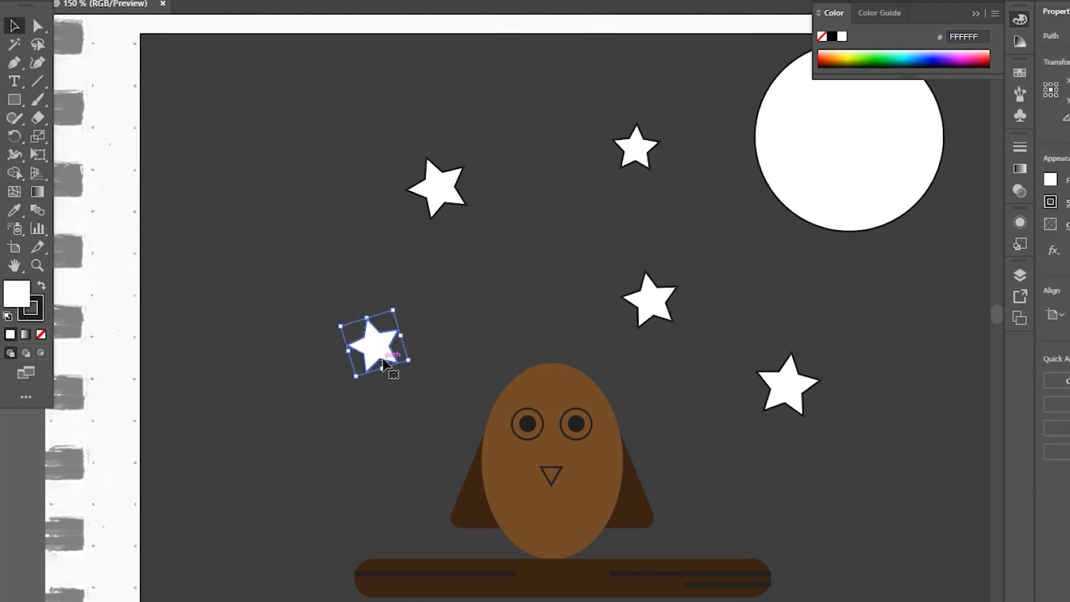
left_click(457, 190, "shift")
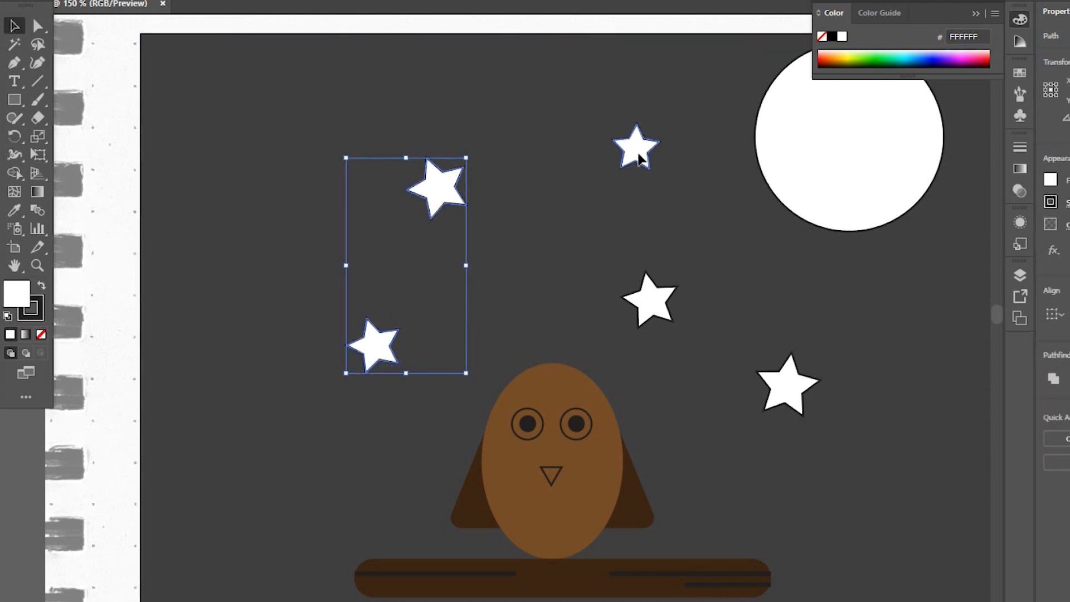
left_click(637, 148, "shift")
left_click(841, 184, "shift")
left_click(647, 315, "shift")
left_click(786, 398, "shift")
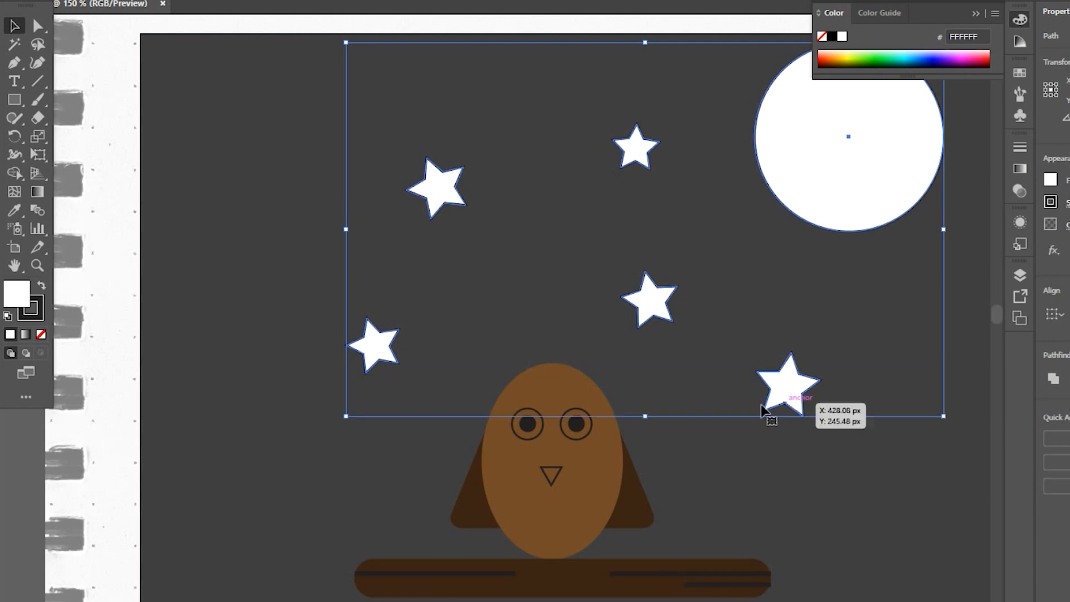
left_click(41, 335)
left_click(873, 525)
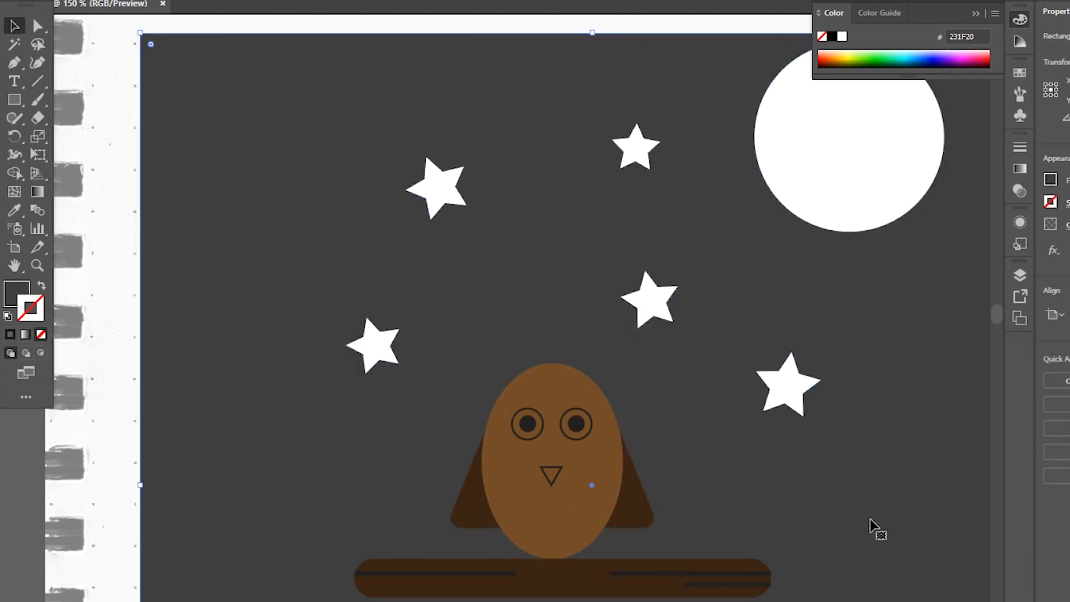
Change the background rectangle's fill to the lighter grey 595858 and deselect it.
scroll(873, 530, "down", 2)
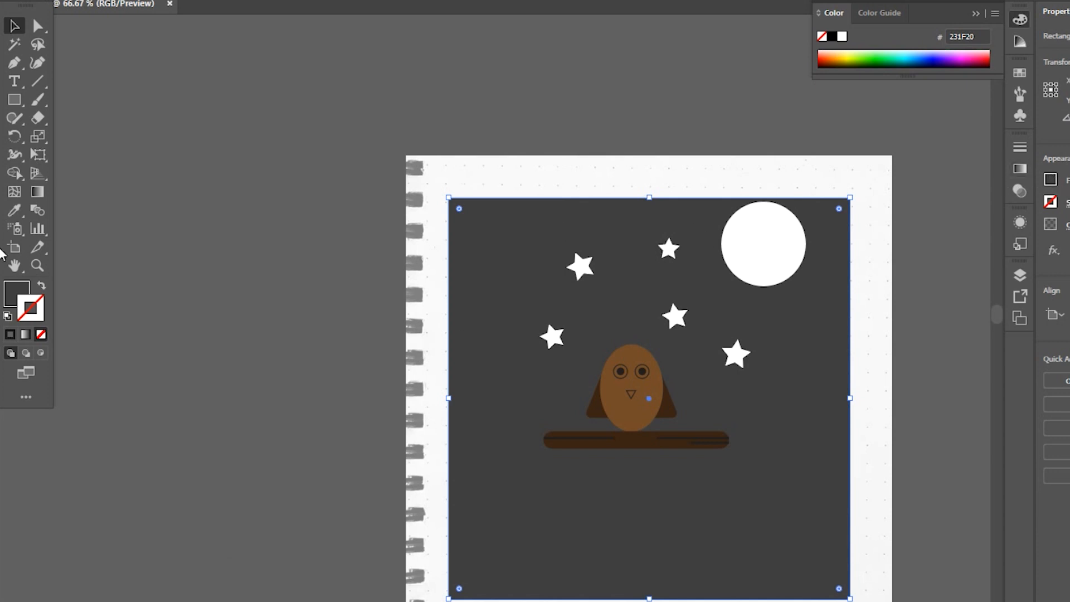
left_click(530, 189)
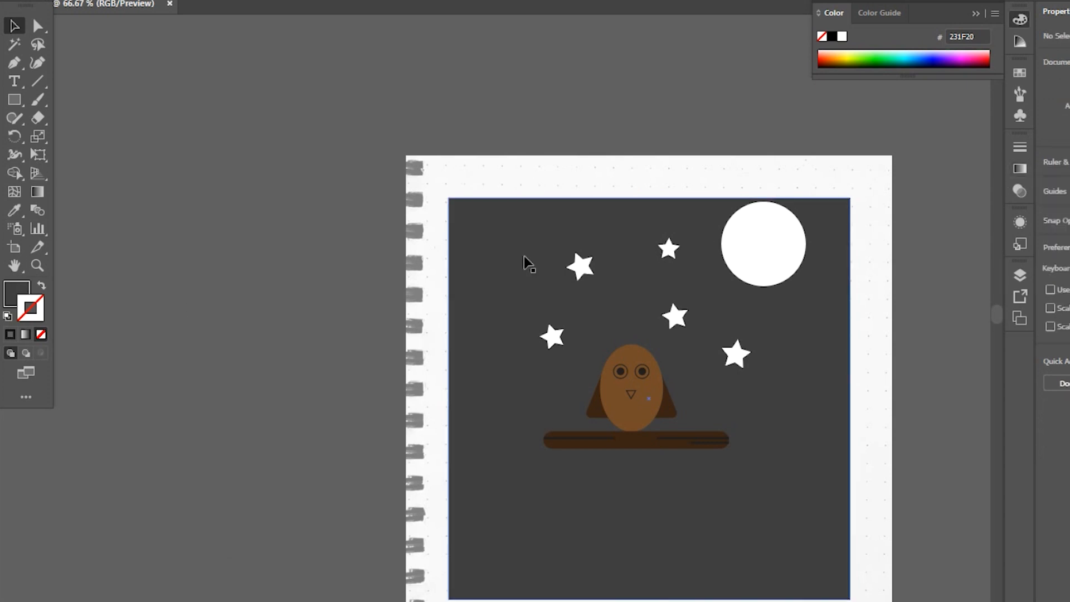
left_click(525, 257)
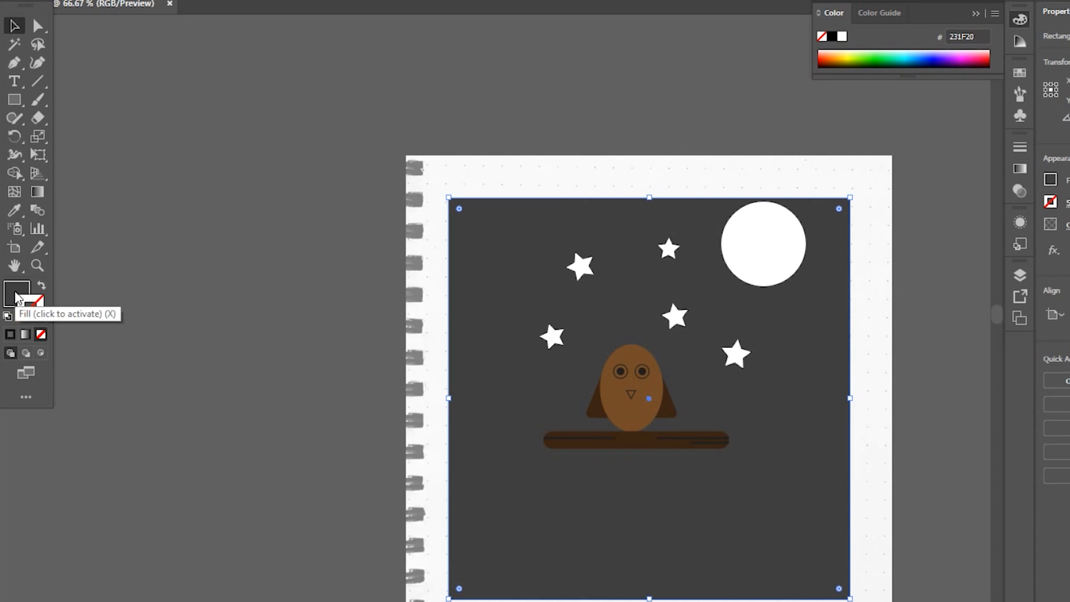
double_click(17, 295)
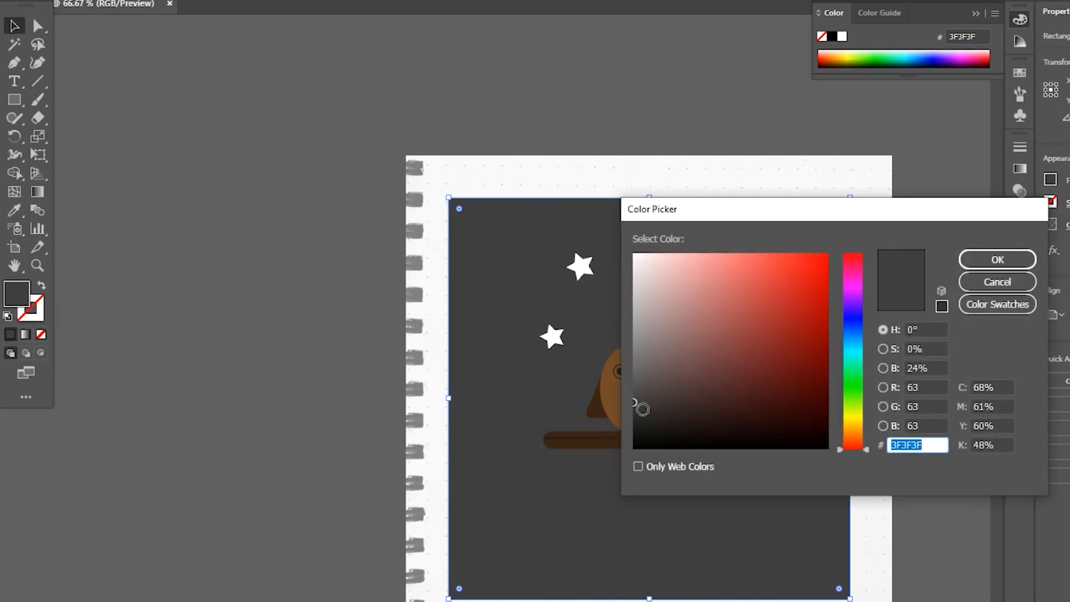
left_click_drag(635, 404, 635, 380)
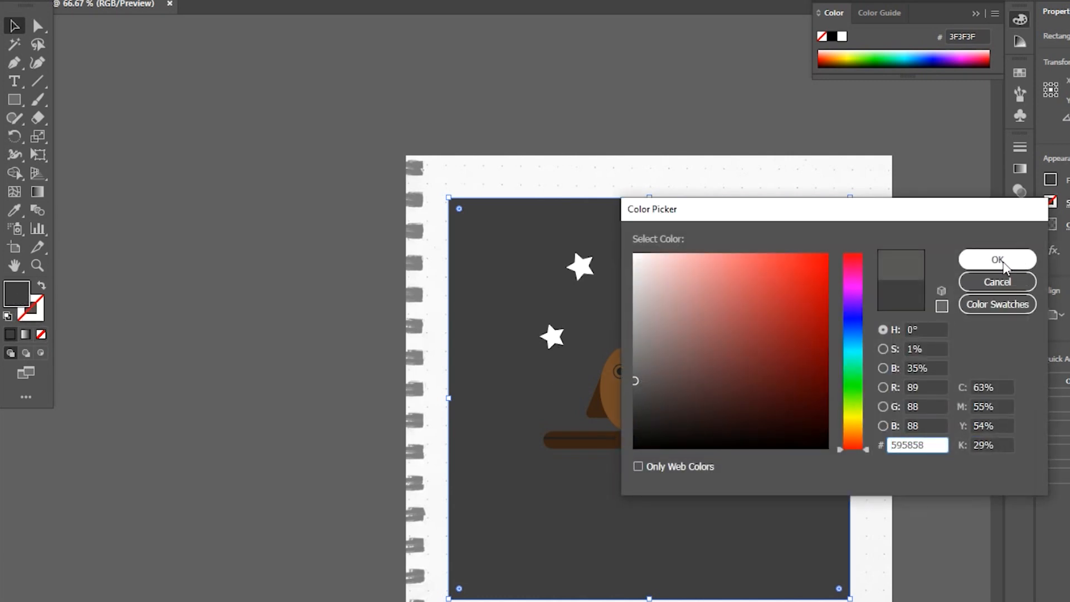
left_click(998, 260)
left_click(874, 331)
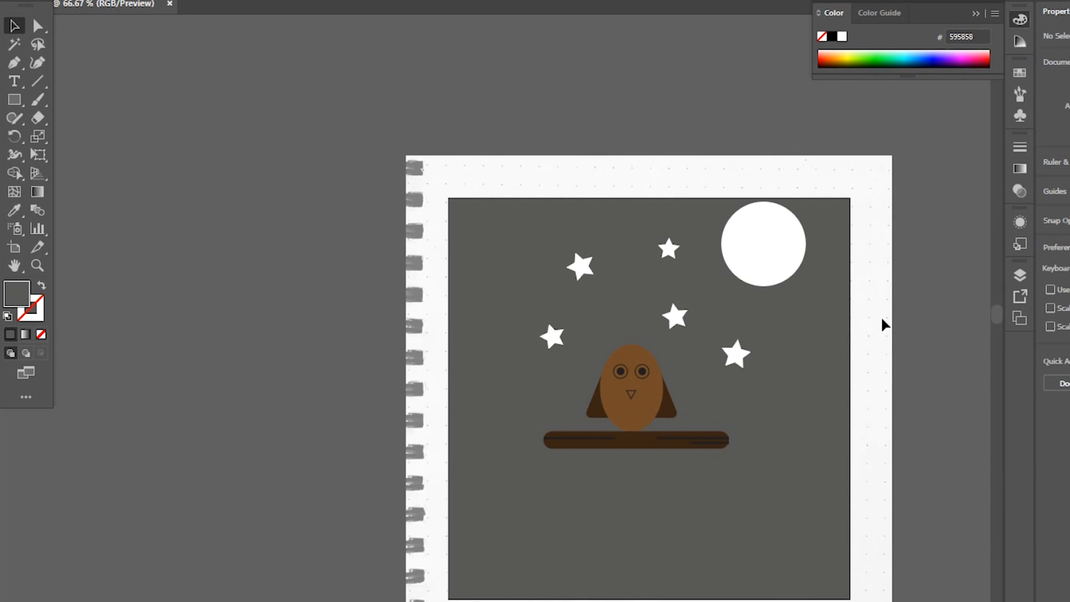
Fill the rounded branch shape with white, FFFFFF, and deselect it.
scroll(775, 466, "up", 4, "alt")
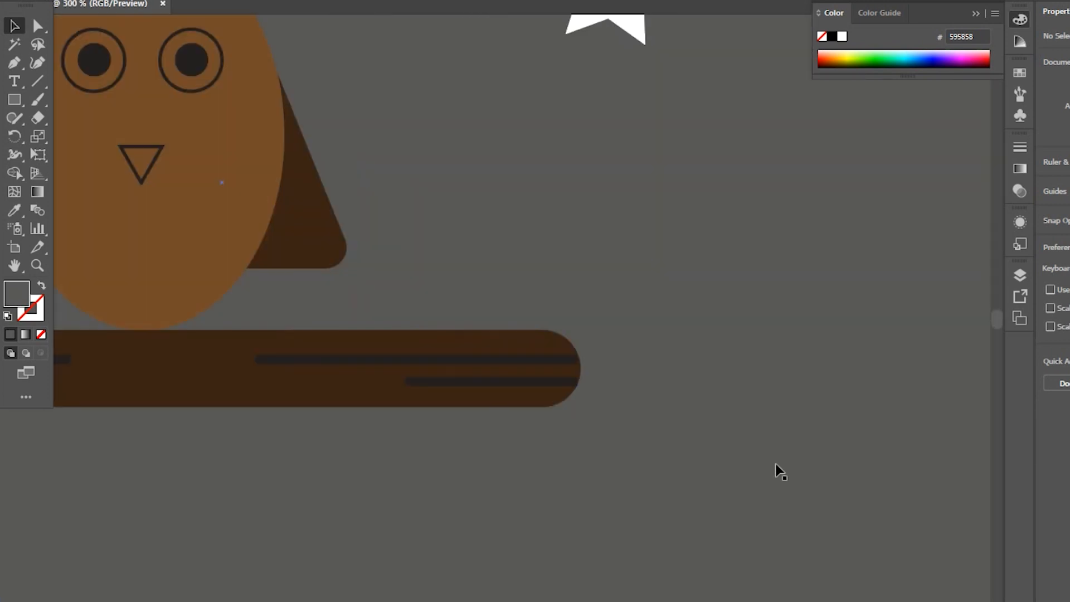
scroll(574, 414, "up", 2, "alt")
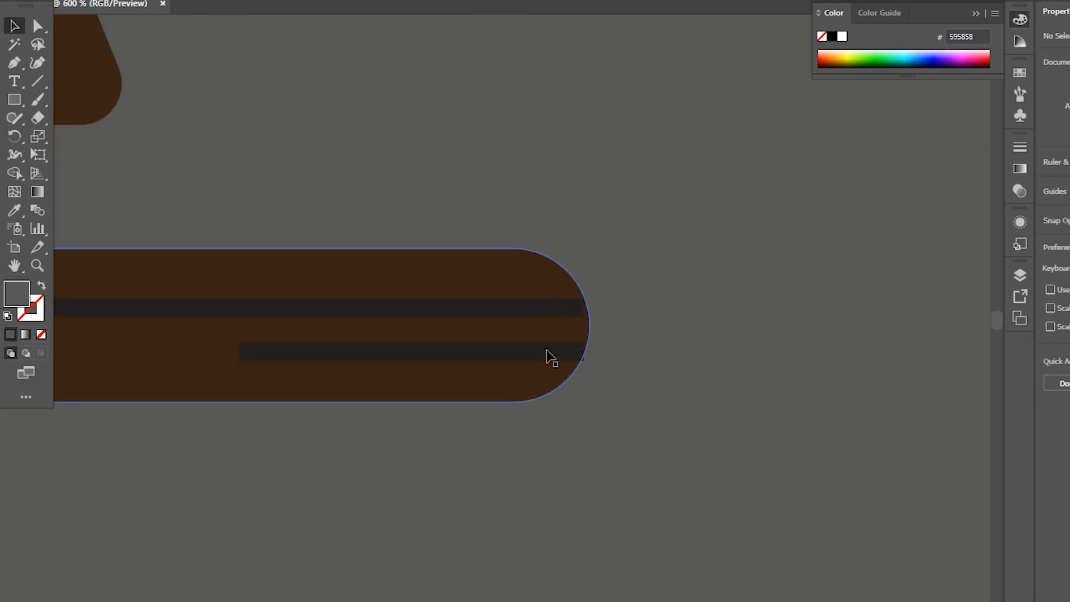
left_click(442, 272)
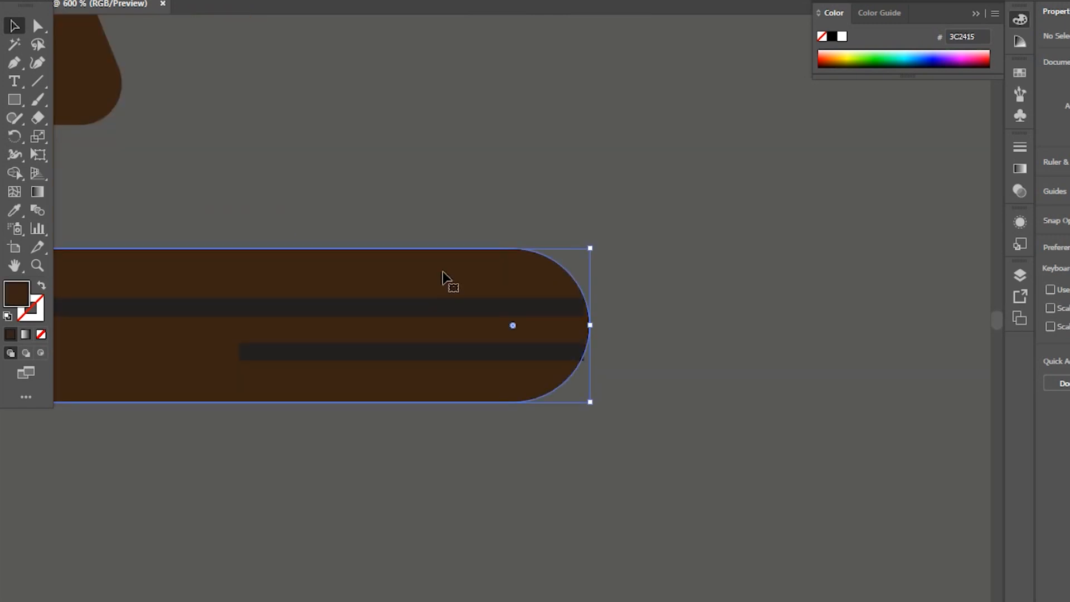
double_click(22, 295)
type("ffffff")
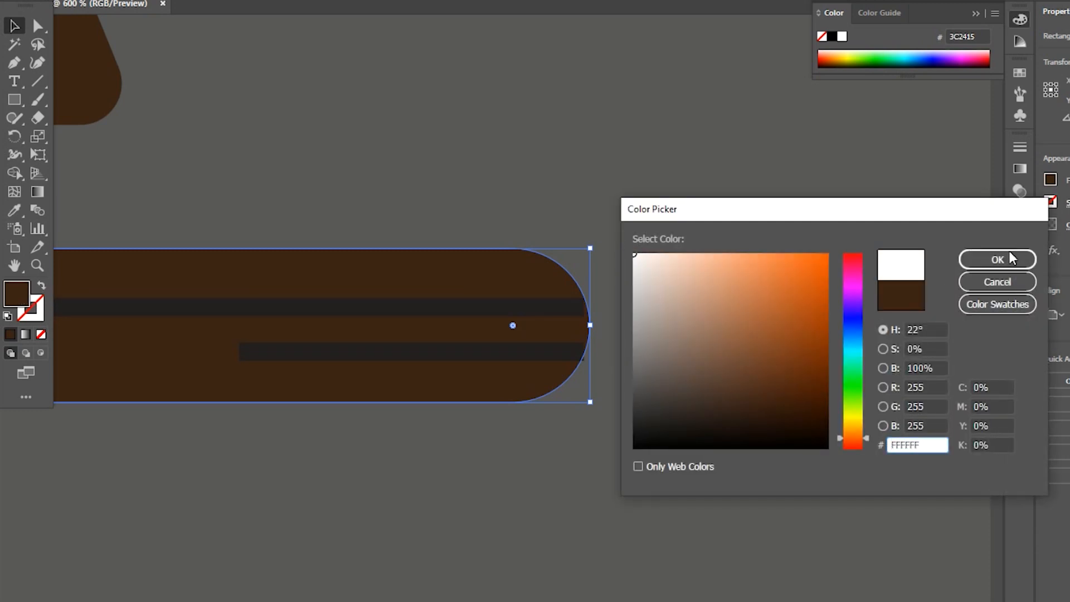
left_click(1011, 260)
left_click(666, 311)
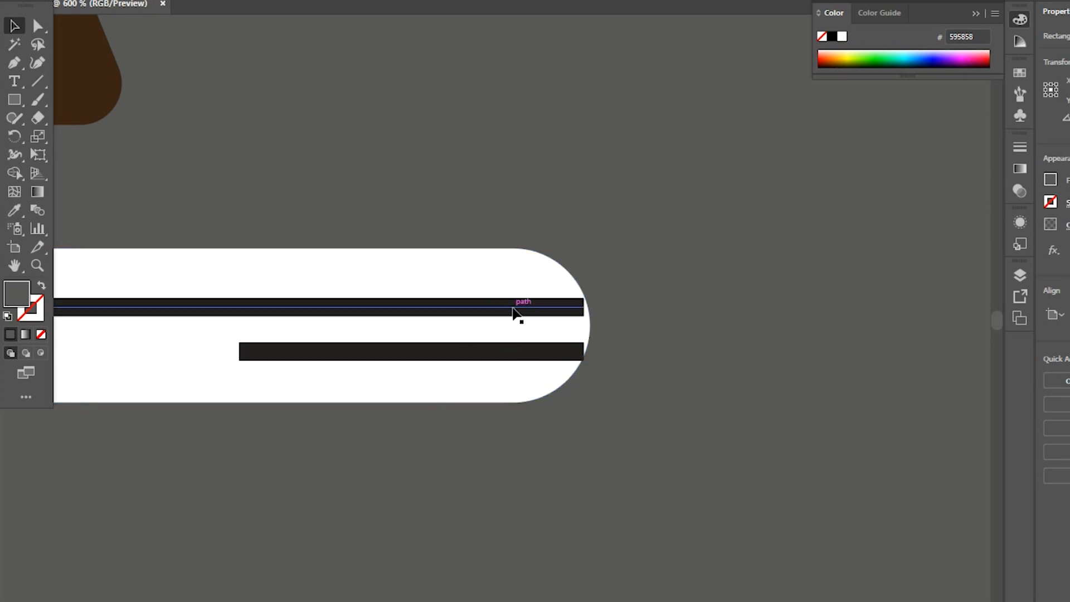
Give the long upper line at the branch's right end a round stroke cap.
left_click(512, 312)
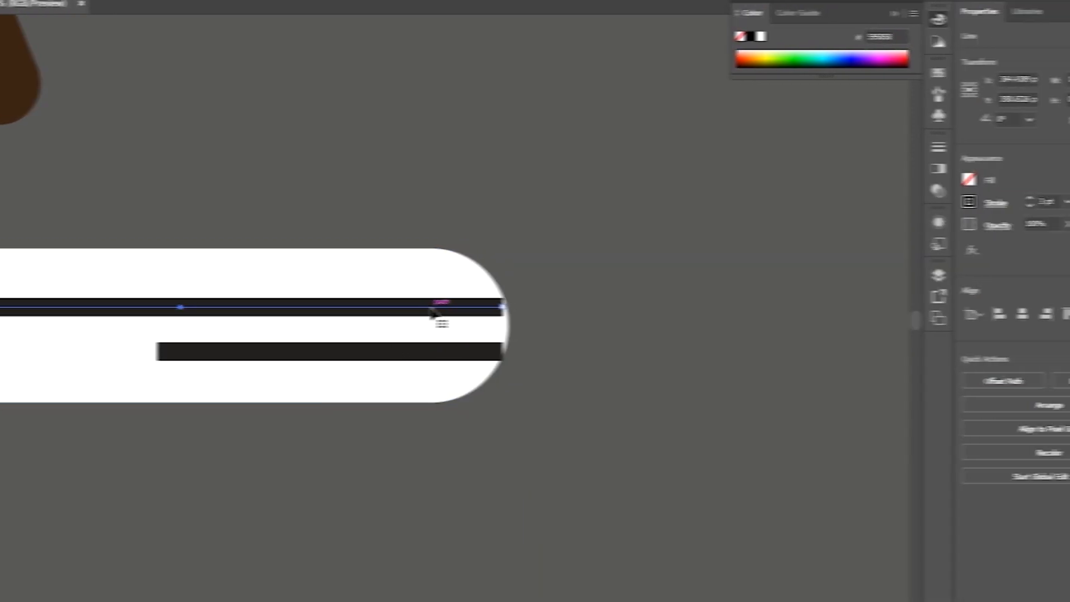
left_click(963, 210)
left_click(878, 244)
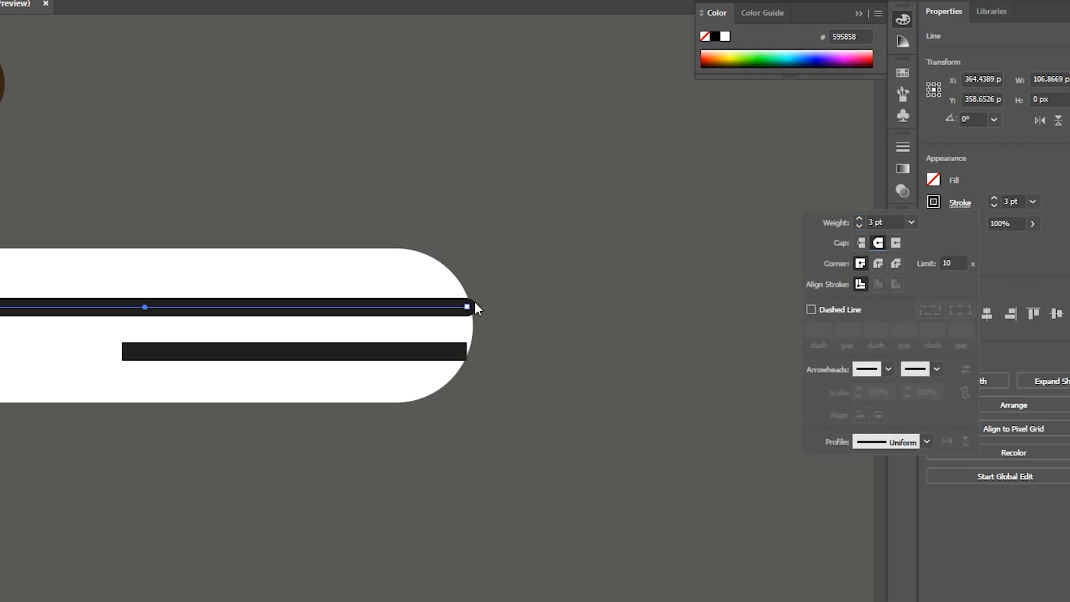
left_click(585, 366)
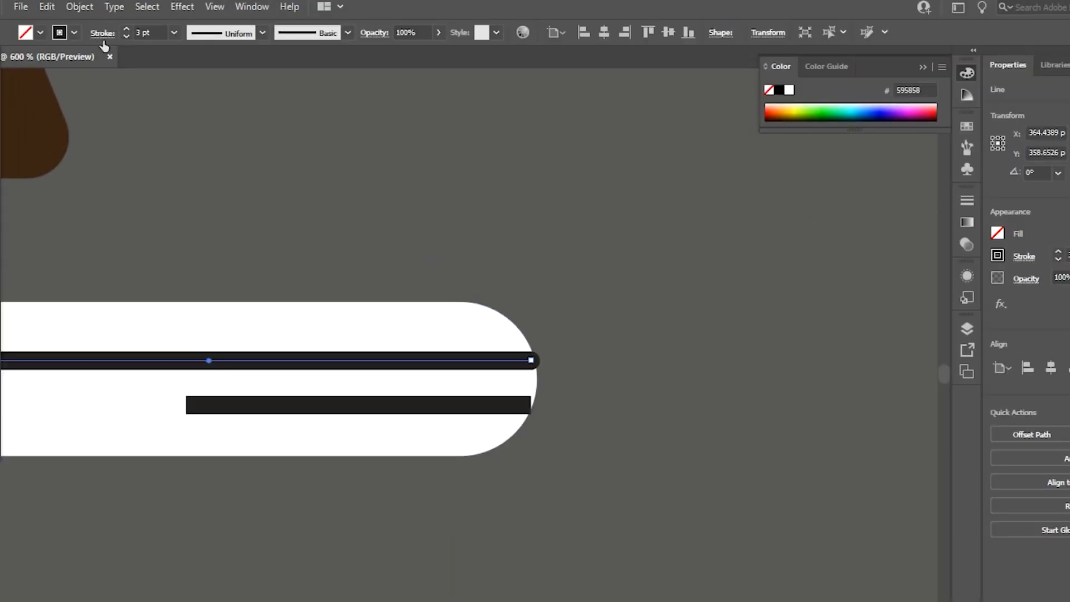
Apply a round stroke cap to the shorter lower line at the branch's right end.
left_click(449, 412)
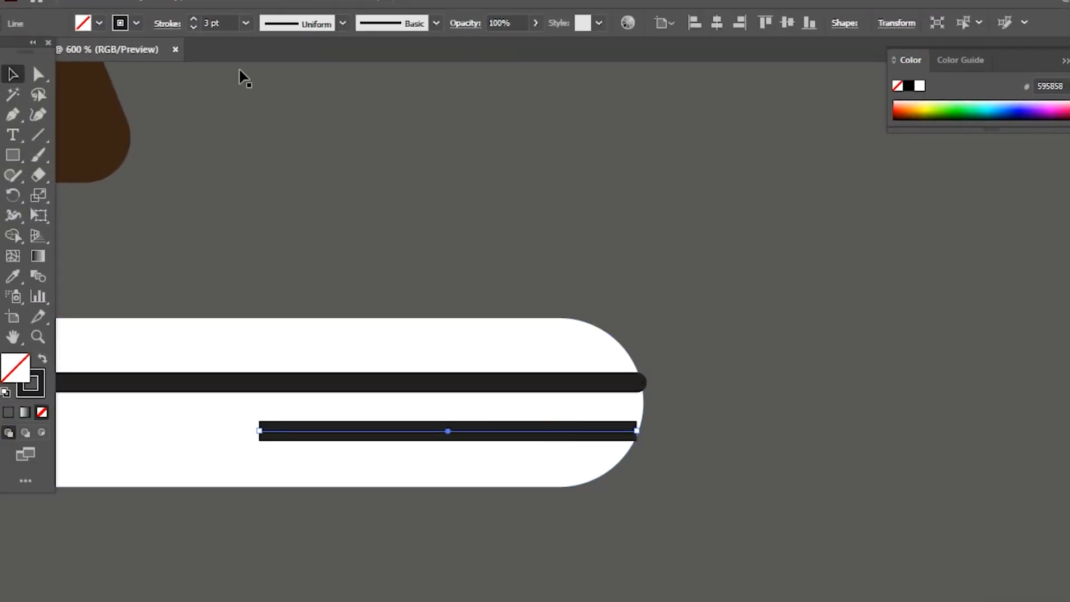
left_click(167, 23)
left_click(80, 66)
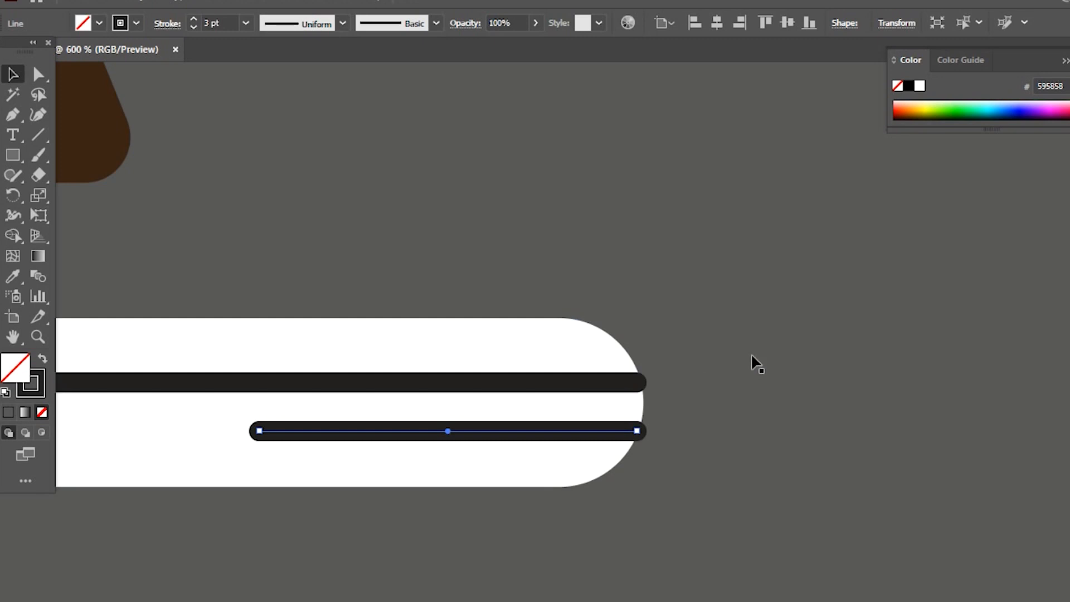
Nudge both lines at the branch's right end leftward so their rounded tips sit inside the branch.
left_click(562, 387)
left_click(562, 388)
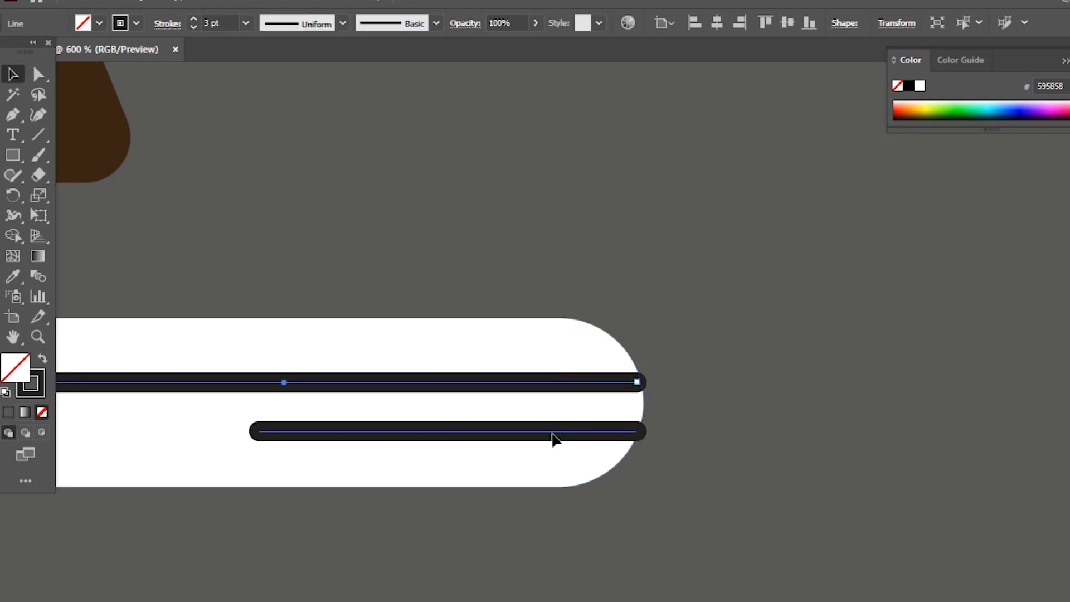
left_click(554, 438, "shift")
key("Left")
key("Left")
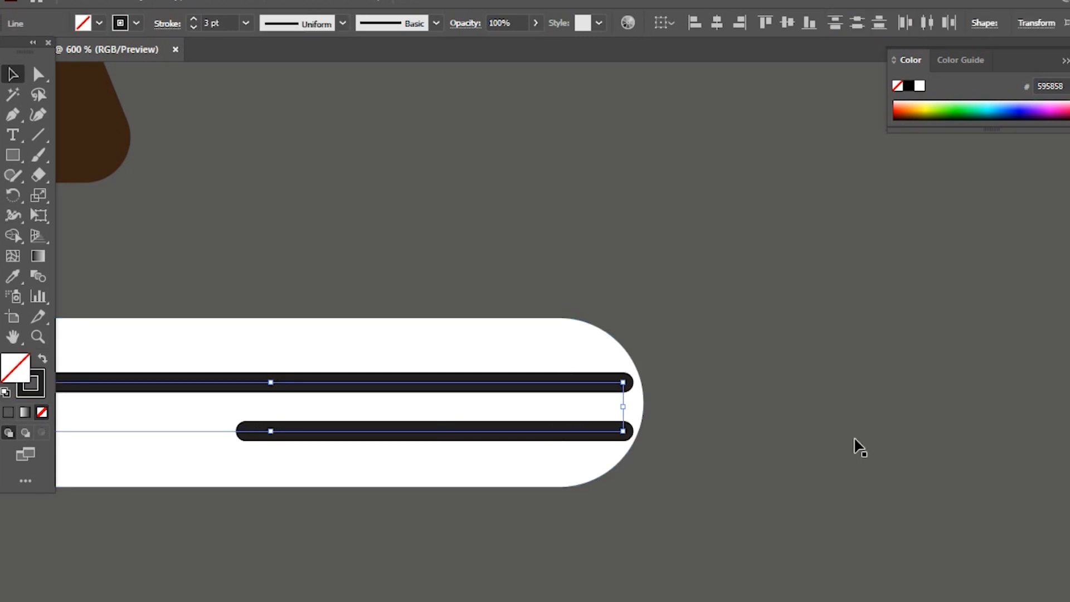
left_click(856, 440)
Apply a round stroke cap to the line at the branch's left end.
scroll(855, 440, "down", 2)
left_click_drag(475, 539, 734, 538)
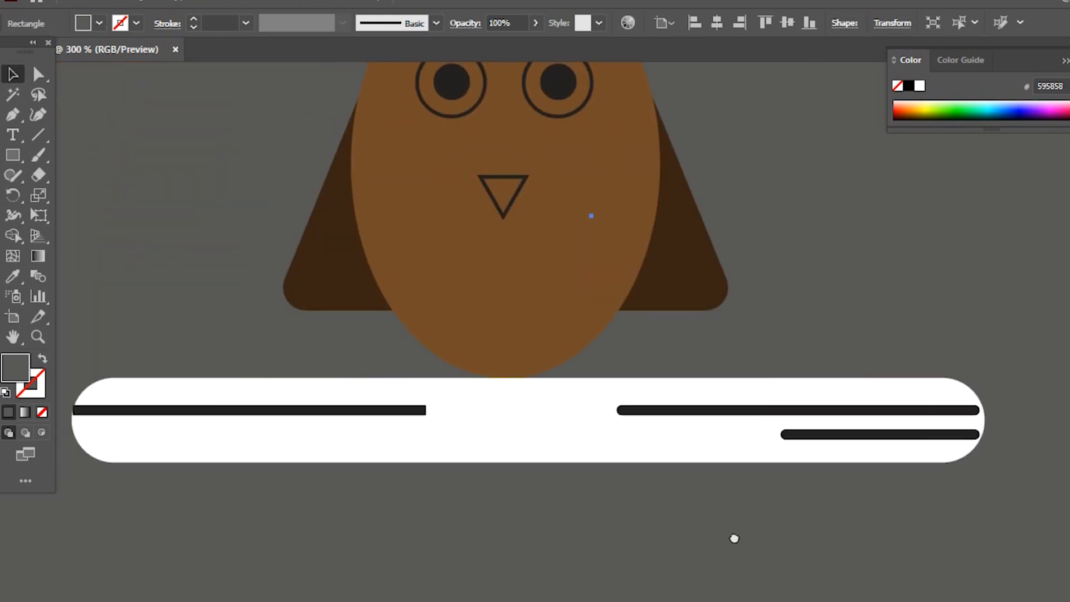
left_click(287, 402)
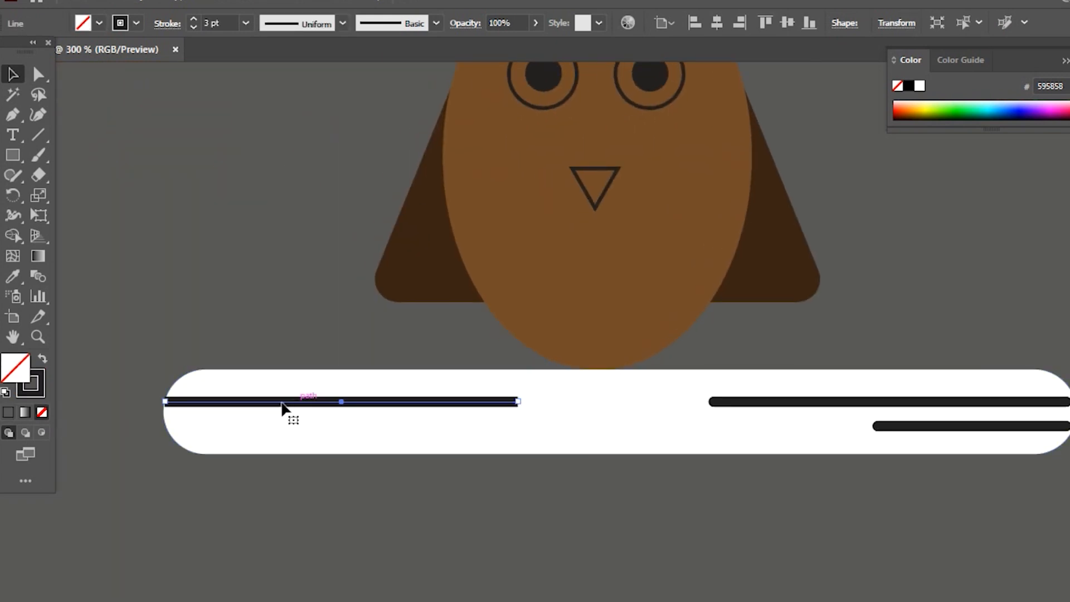
left_click(168, 25)
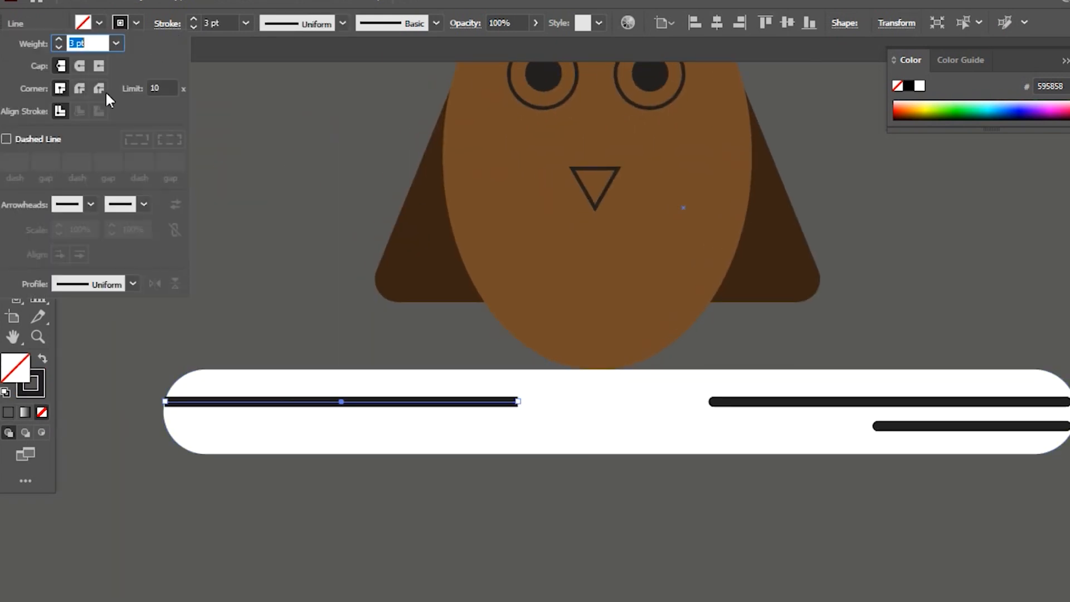
left_click(79, 69)
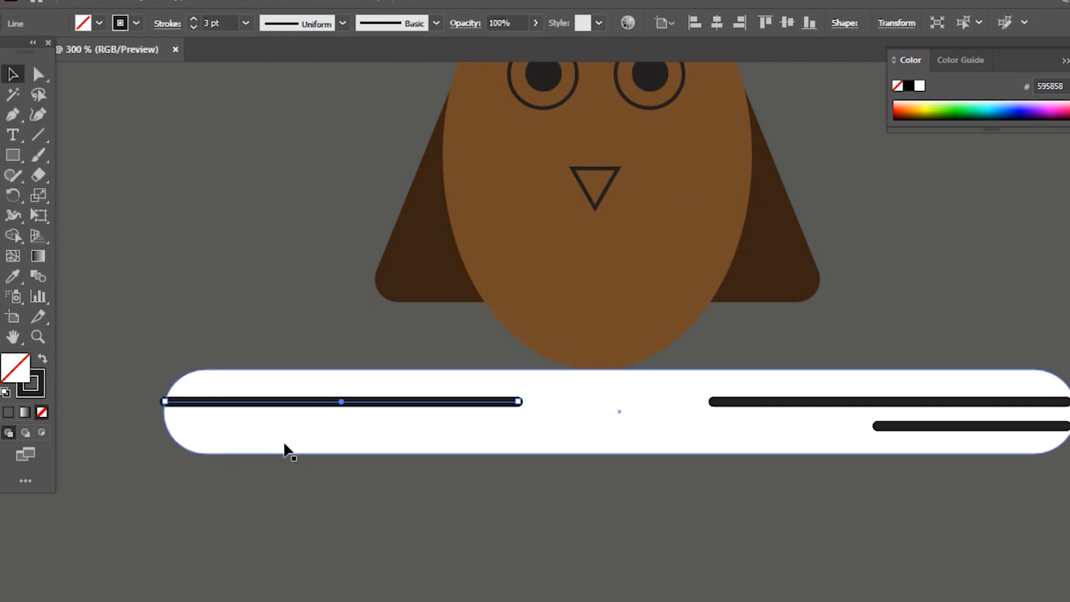
Nudge the left line rightward so its rounded tip sits inside the branch's curved end.
left_click(337, 394)
left_click(336, 400)
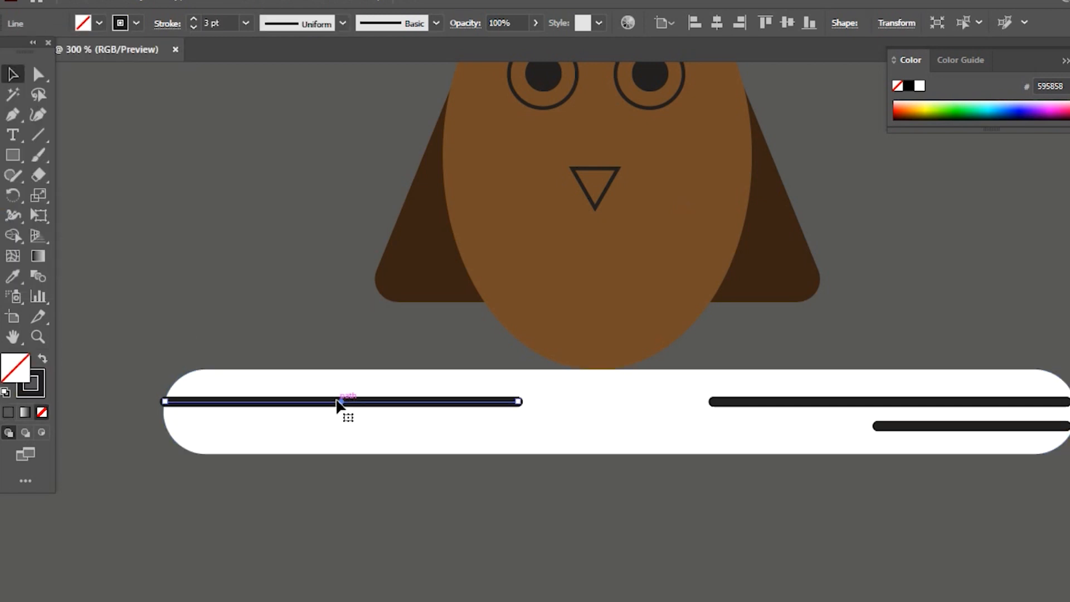
key("Right")
key("Right")
key("Right")
key("Right")
Fill the white branch shape with the light grey-brown swatch and clear the selection.
left_click(610, 432)
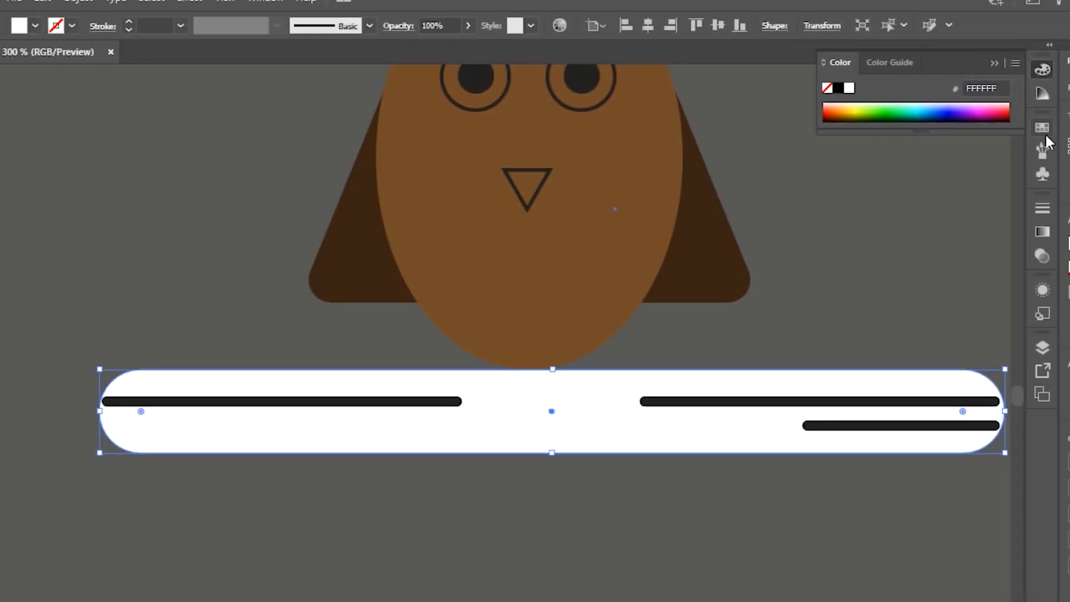
left_click(1043, 127)
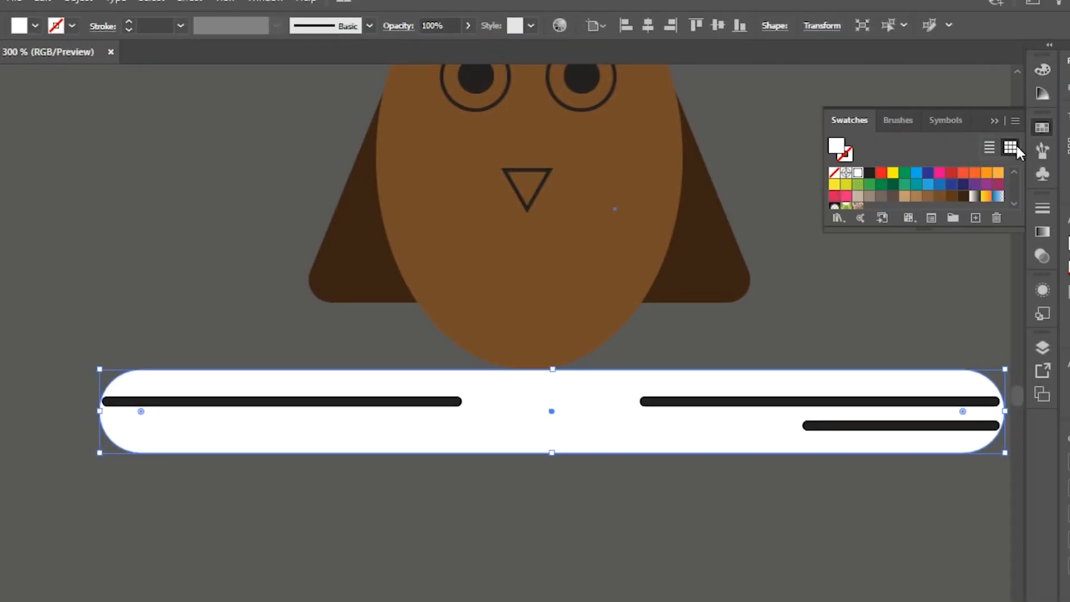
left_click(870, 199)
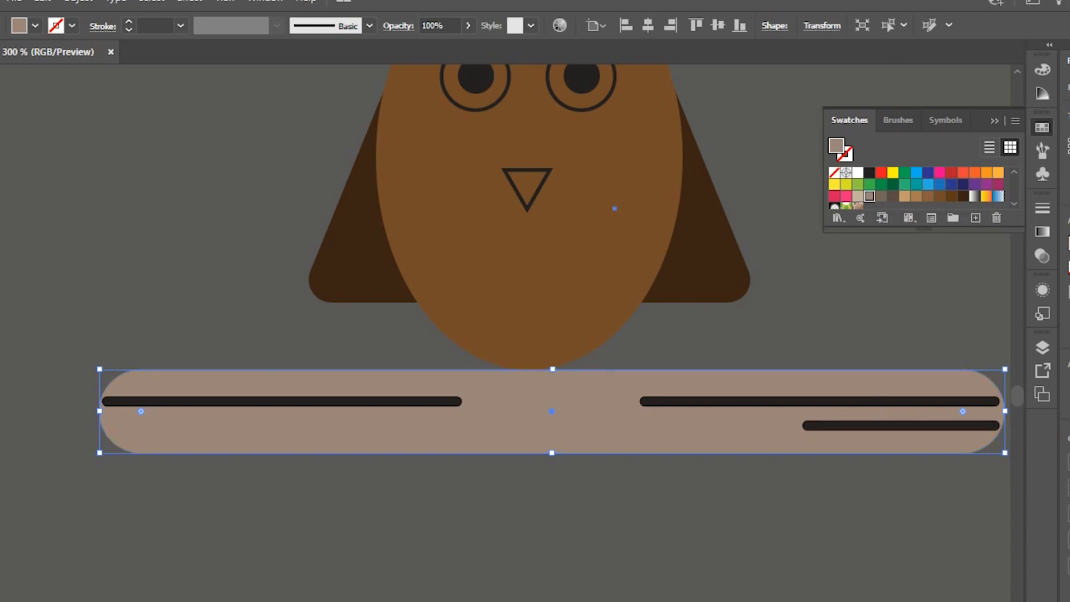
left_click(831, 599)
scroll(842, 586, "down", 2)
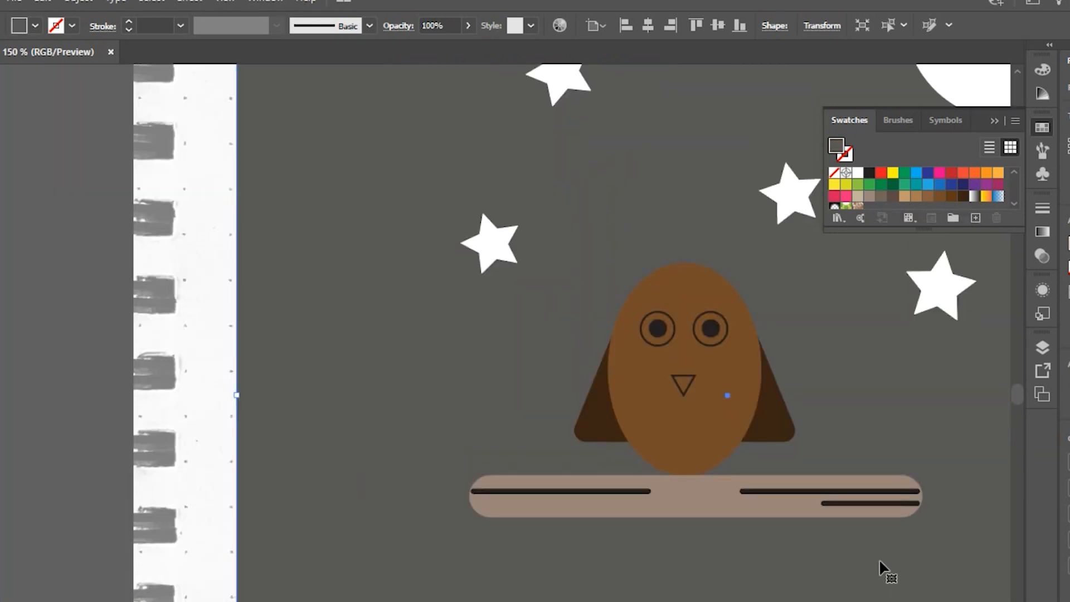
scroll(920, 551, "down", 1)
left_click_drag(895, 553, 644, 515)
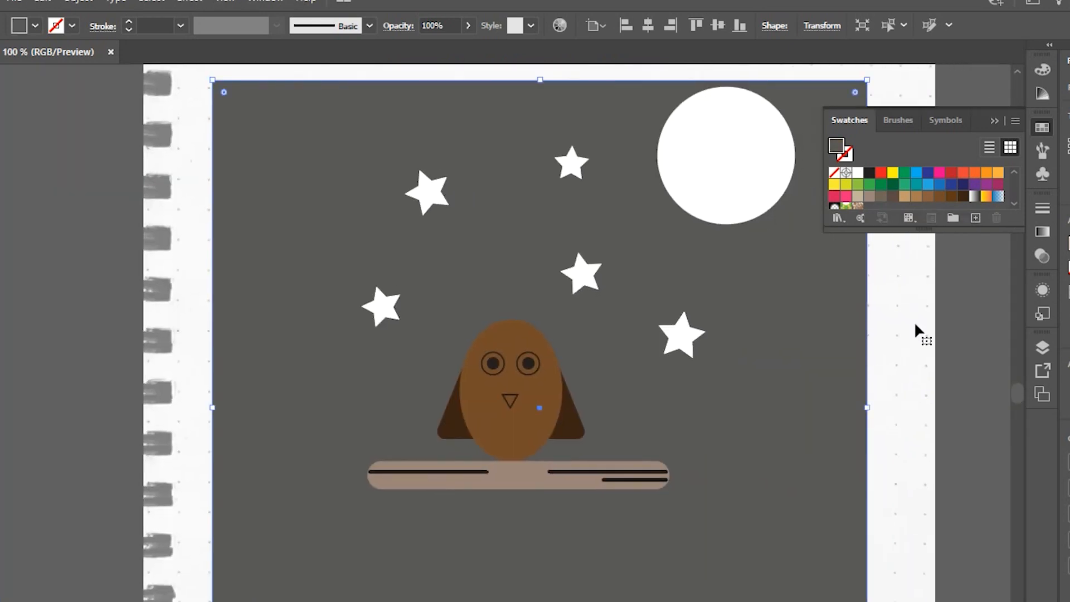
left_click(995, 121)
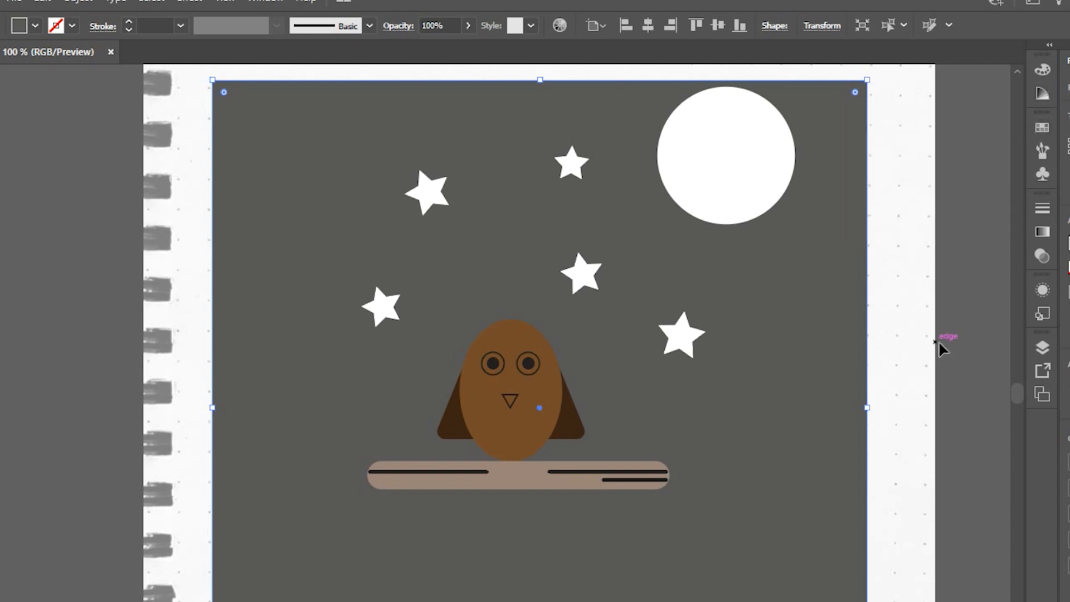
scroll(938, 341, "down", 1)
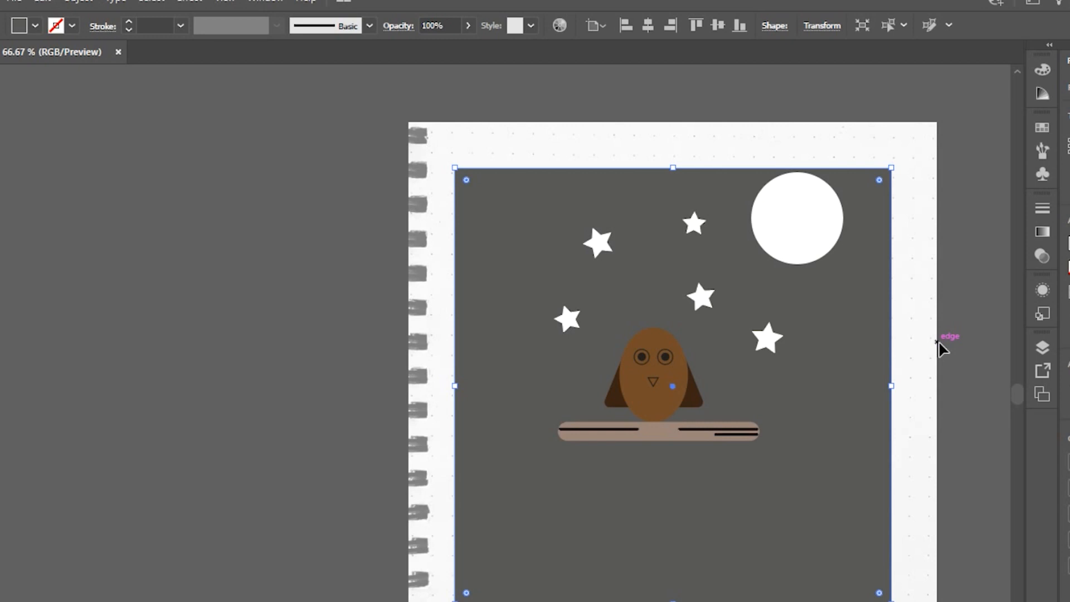
left_click(939, 340)
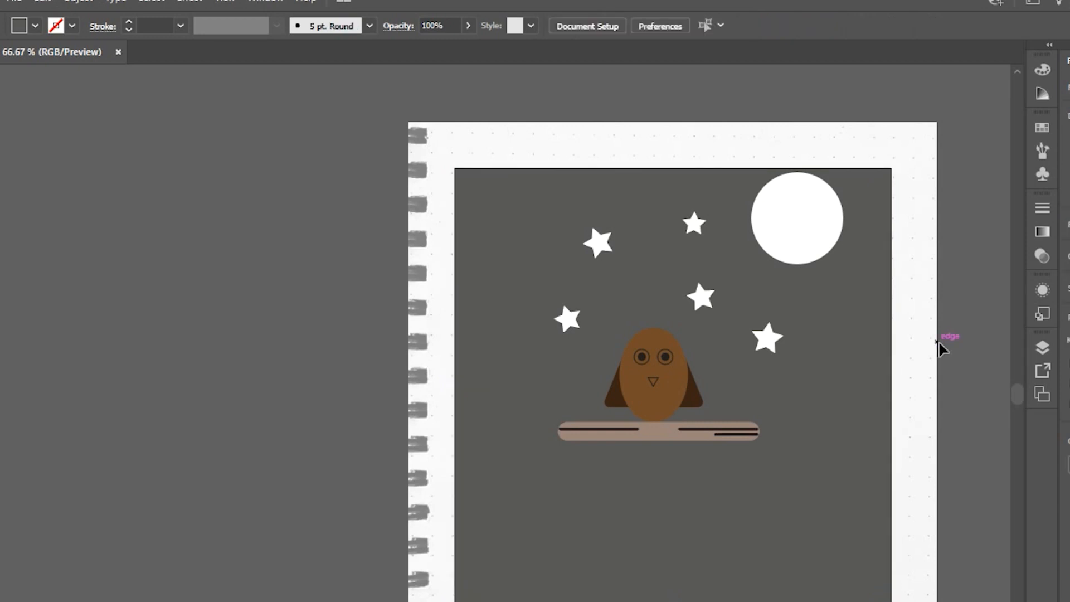